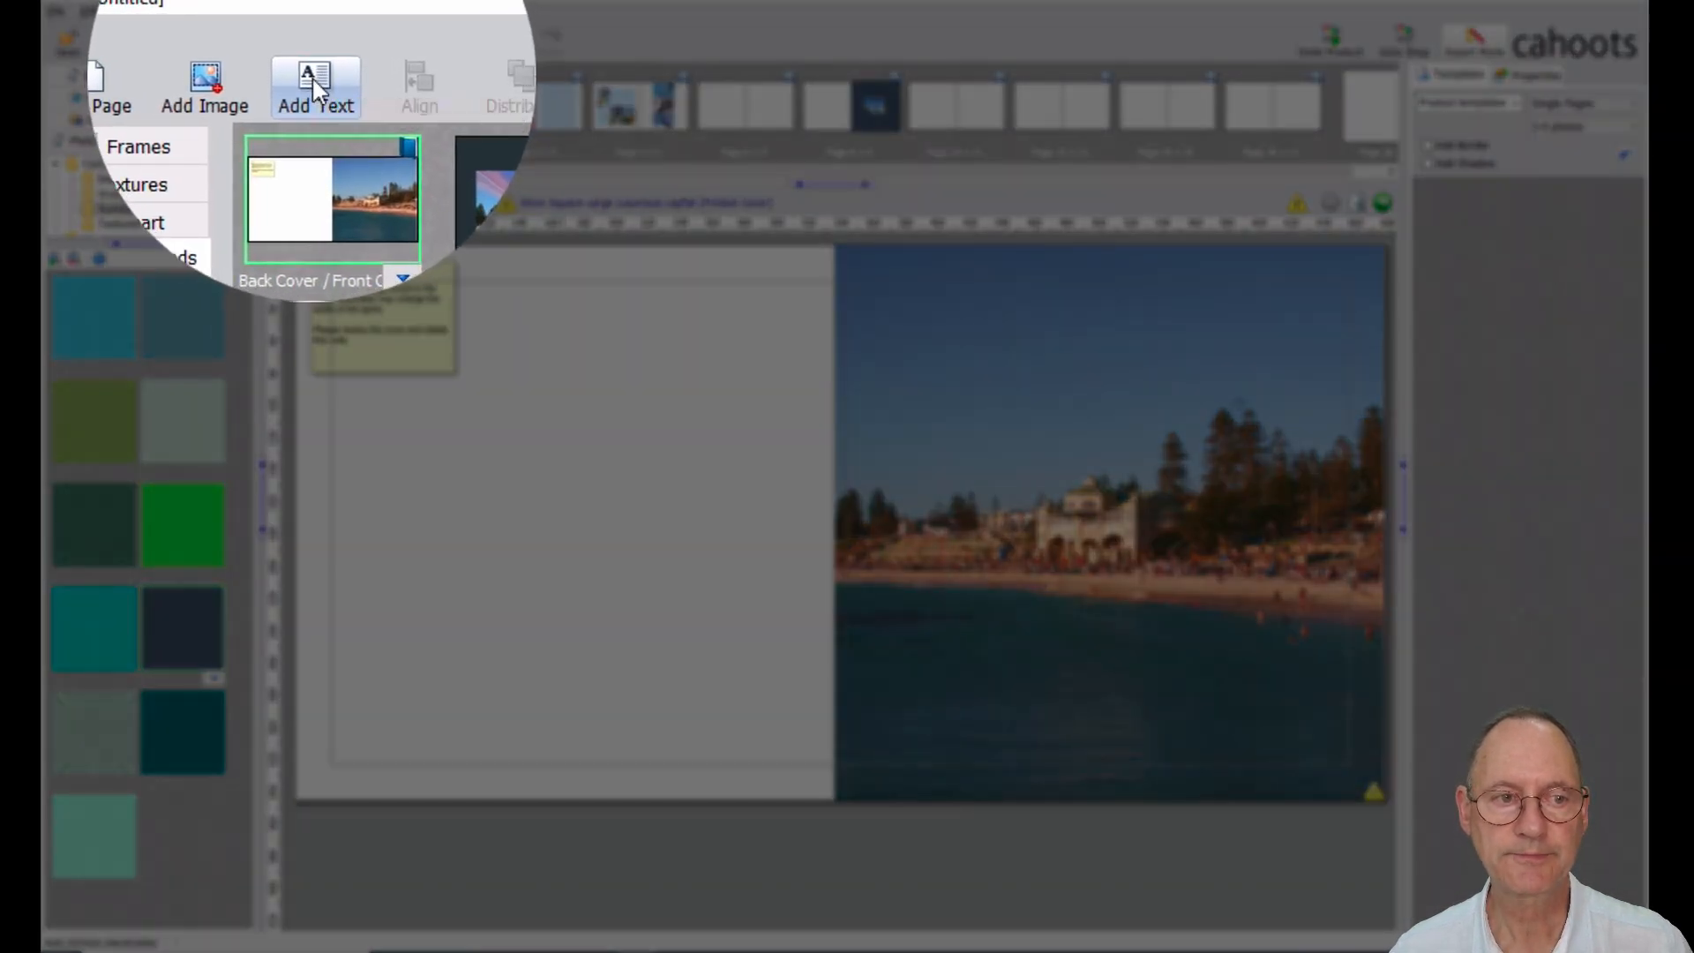
Add a plain text box about 10 cm wide and 7 cm high in the front cover's sky and open its text for editing.
{"action": "left_click", "coordinate": [320, 72]}
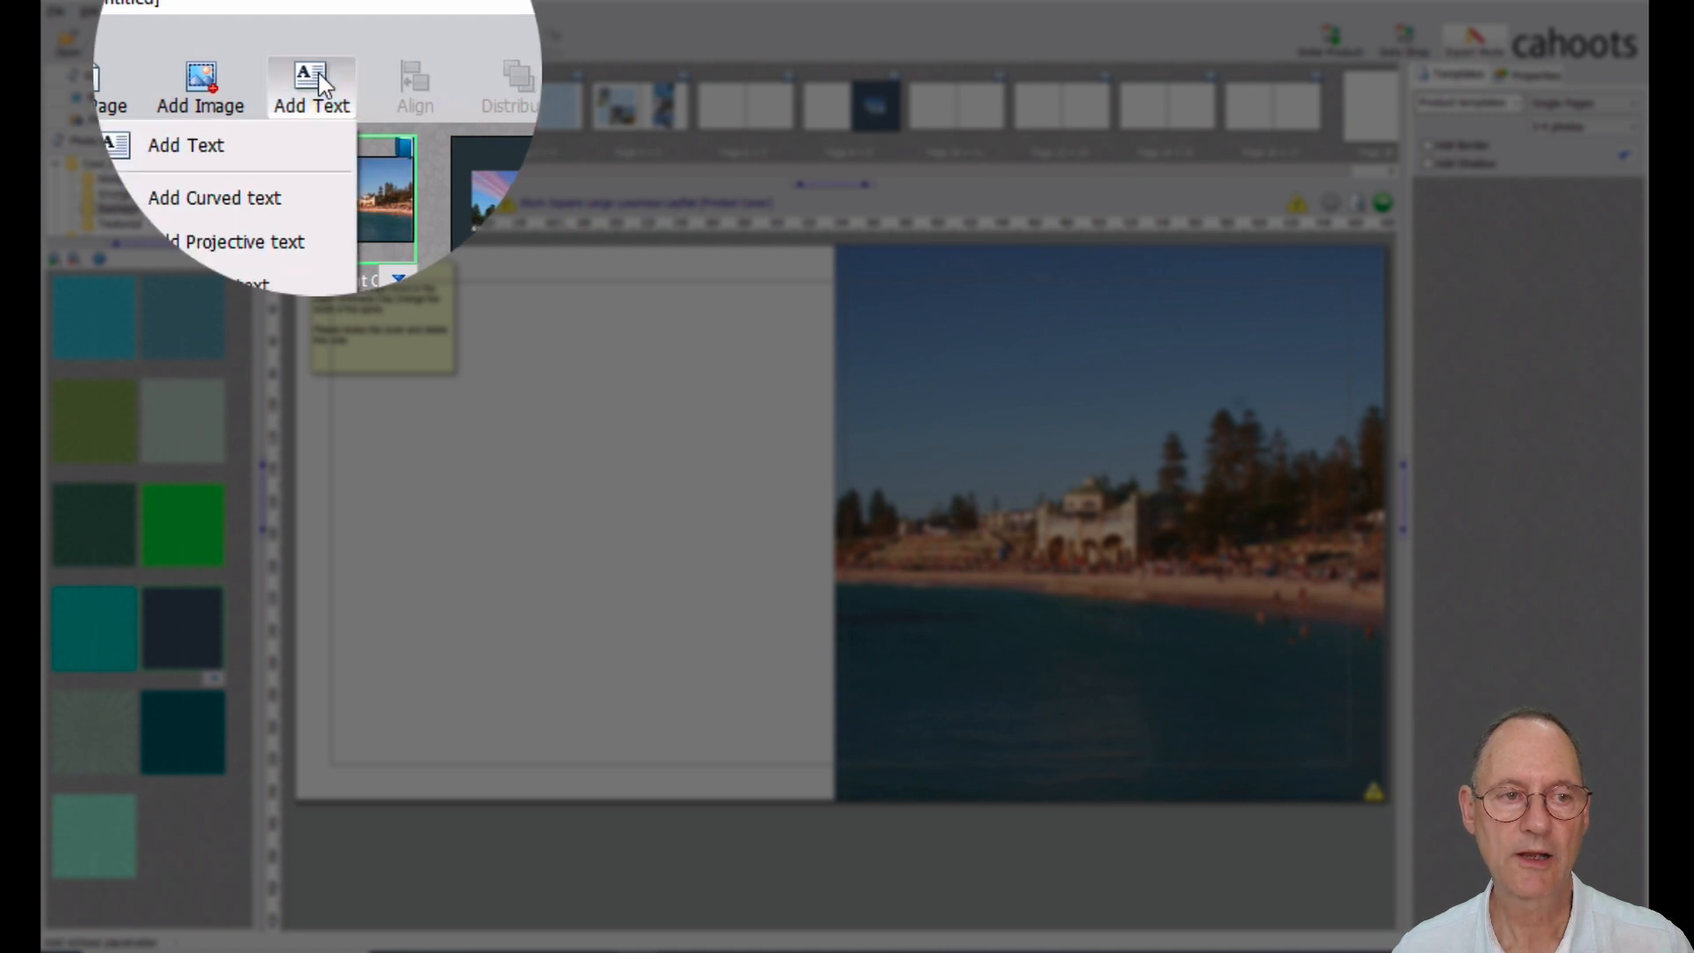
{"action": "left_click", "coordinate": [271, 152]}
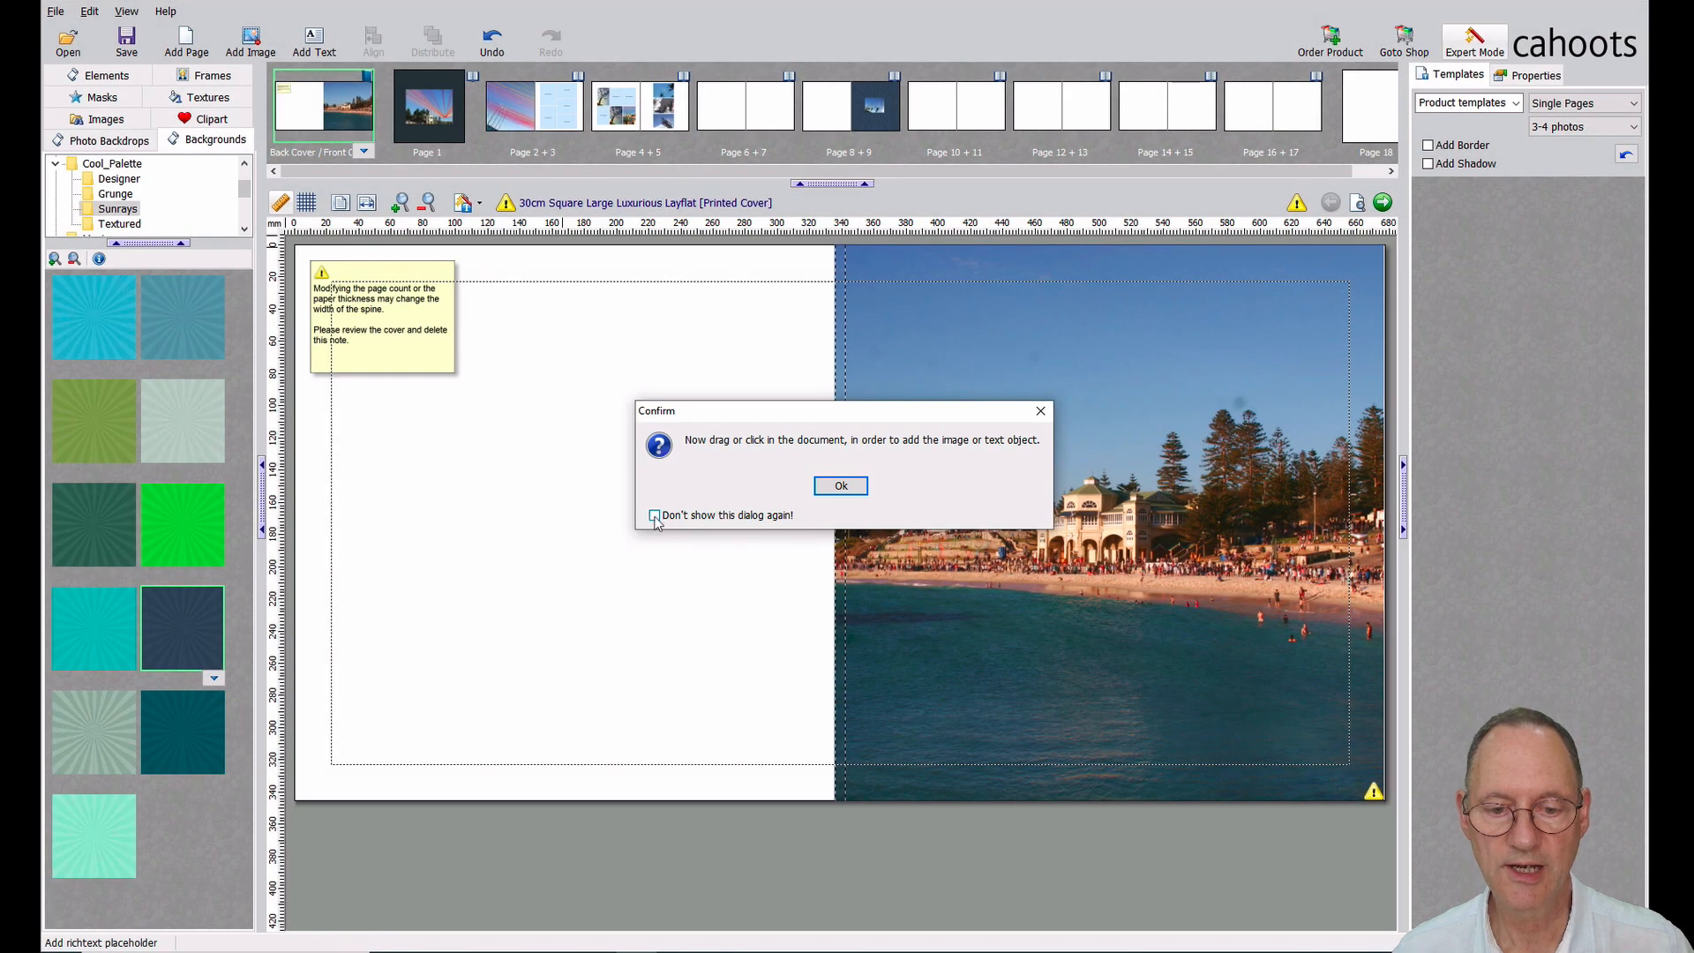
{"action": "left_click", "coordinate": [850, 492]}
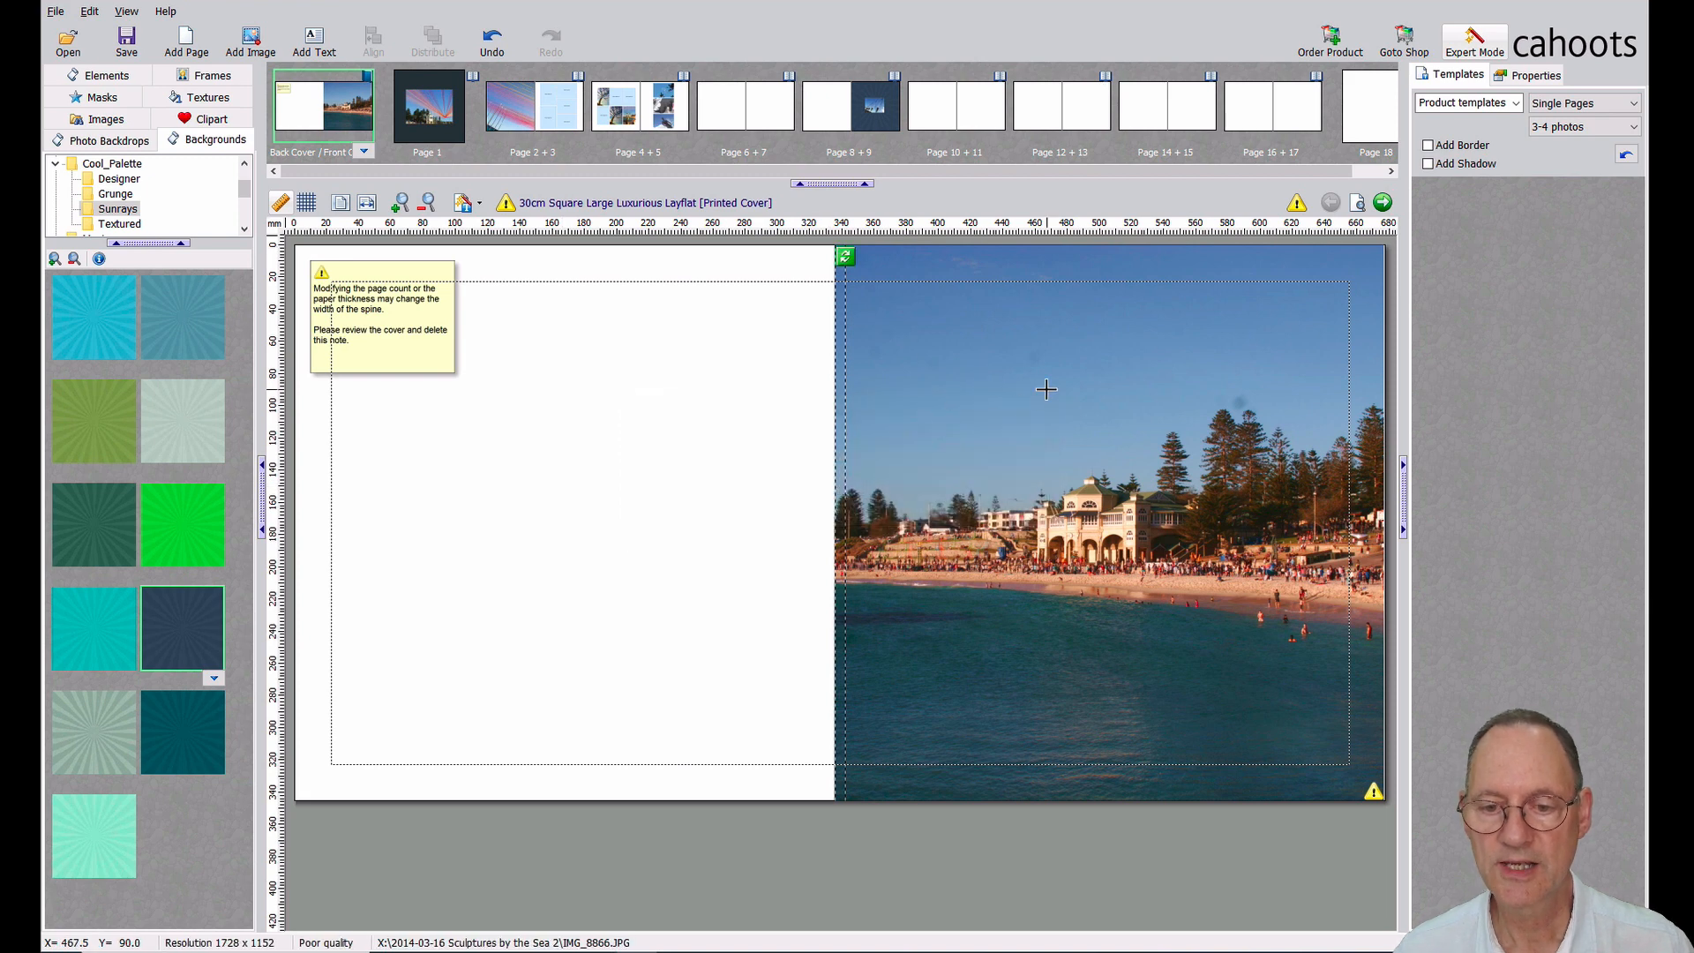
{"action": "left_click", "coordinate": [920, 331]}
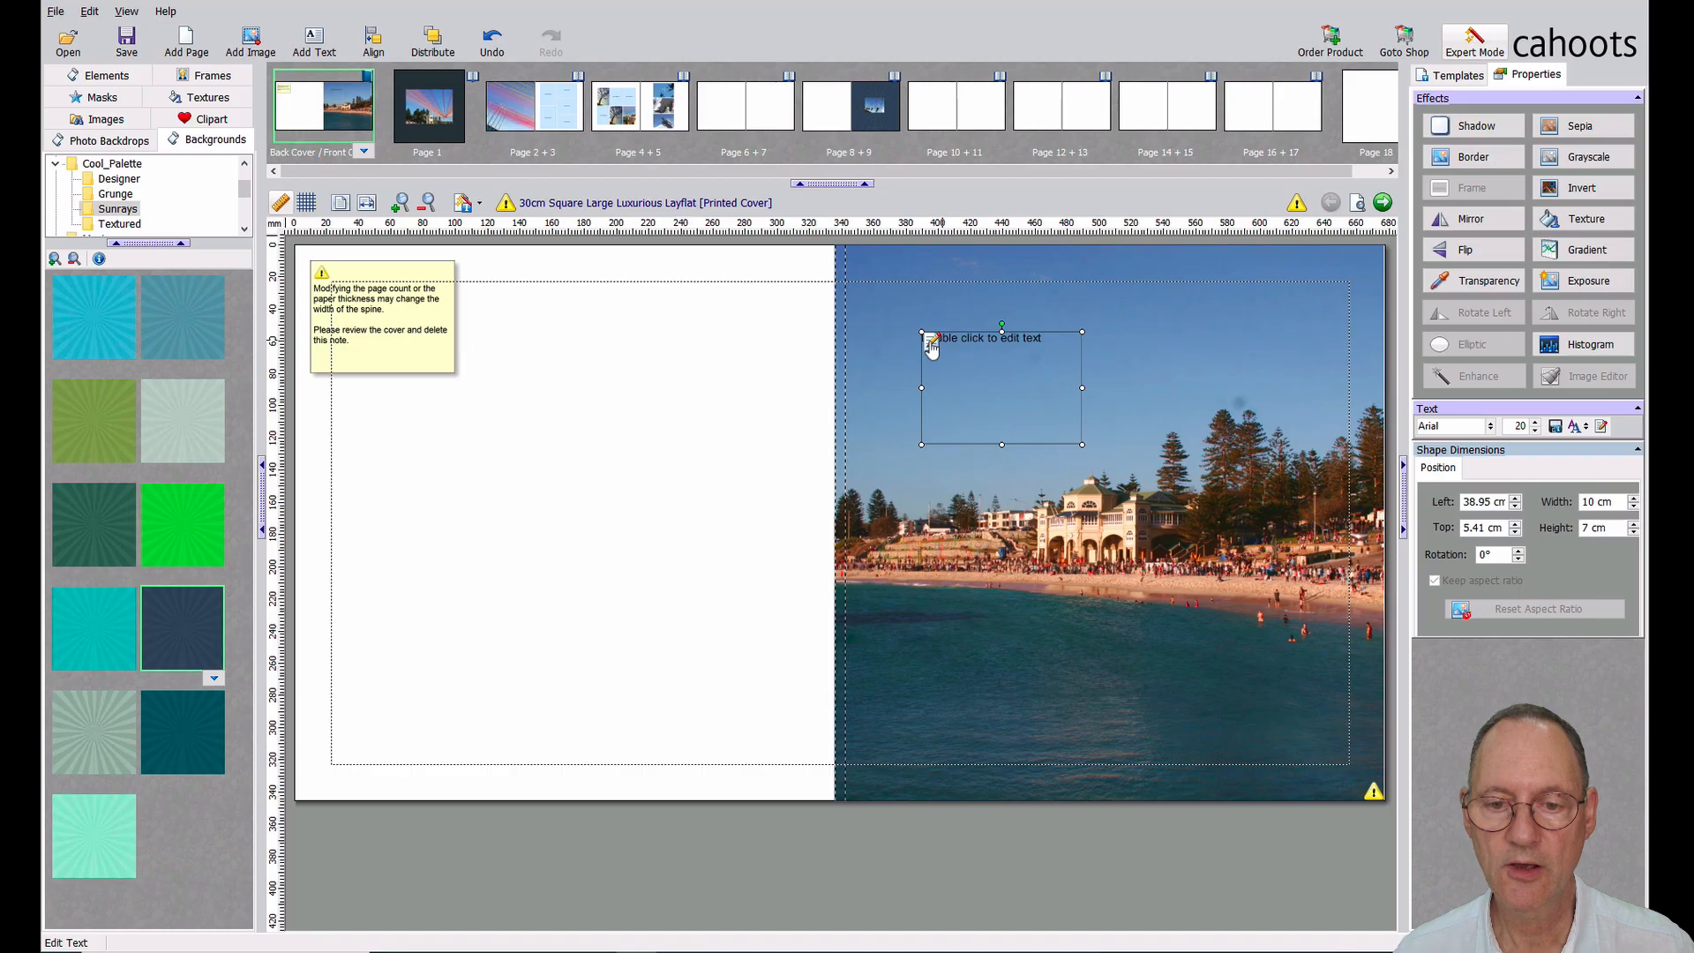
{"action": "left_click", "coordinate": [931, 342]}
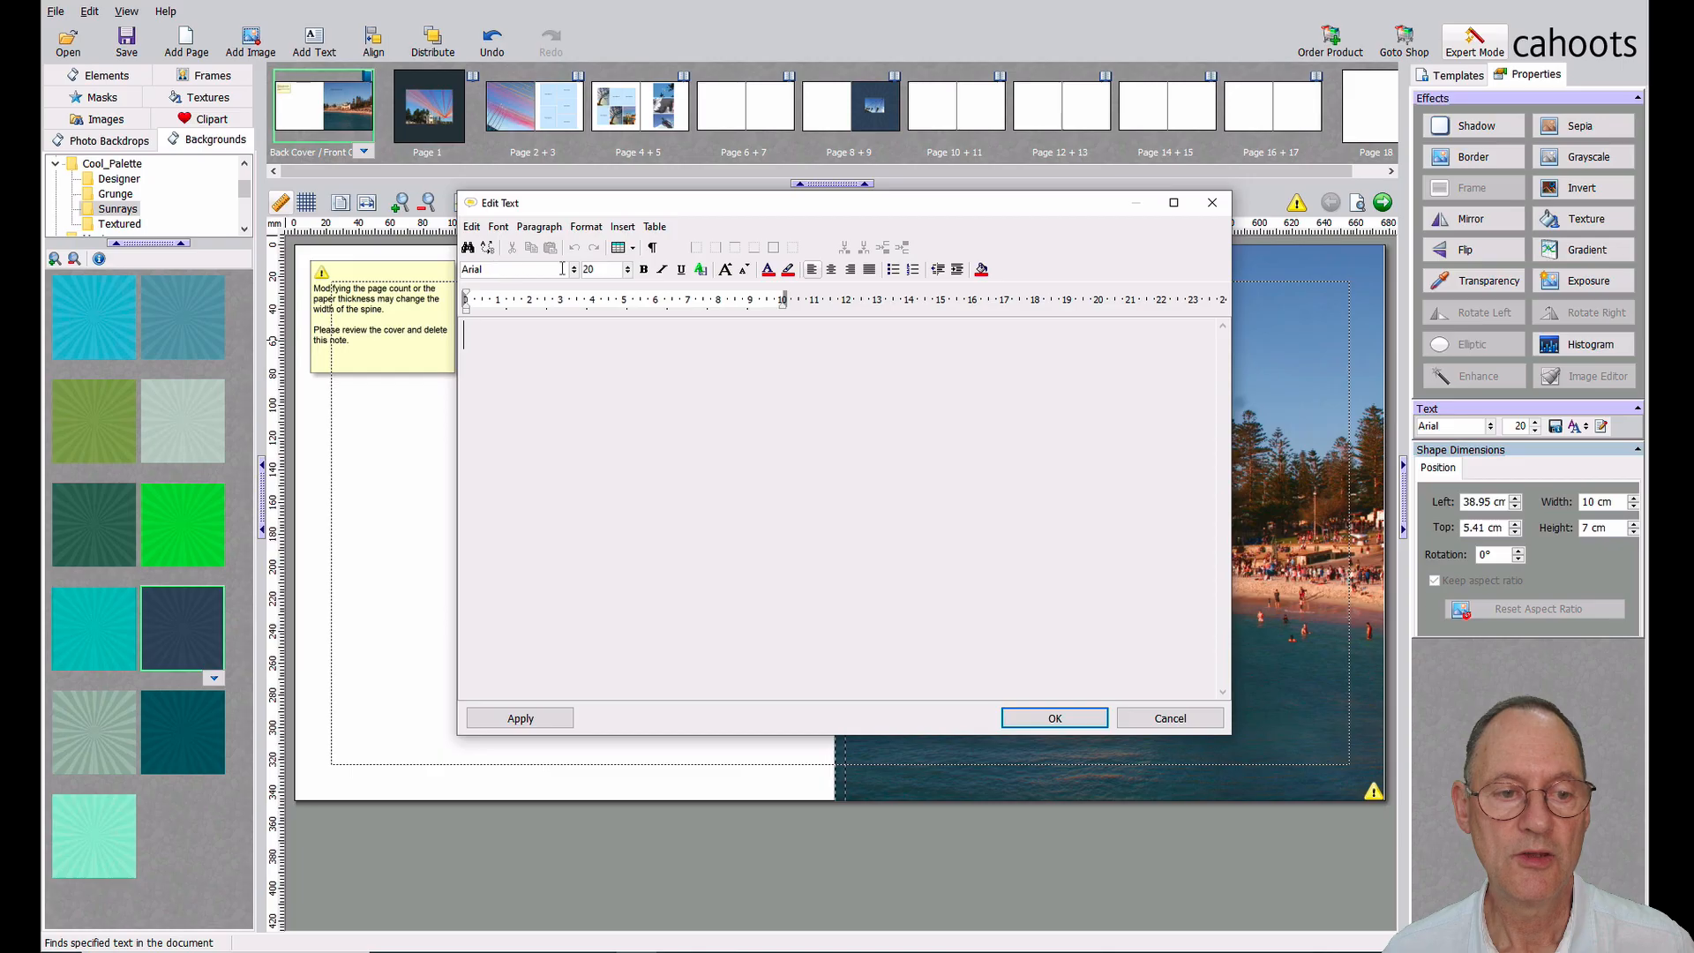
Try Courier New and Candara Light as the font for the cover text.
{"action": "left_click", "coordinate": [573, 269]}
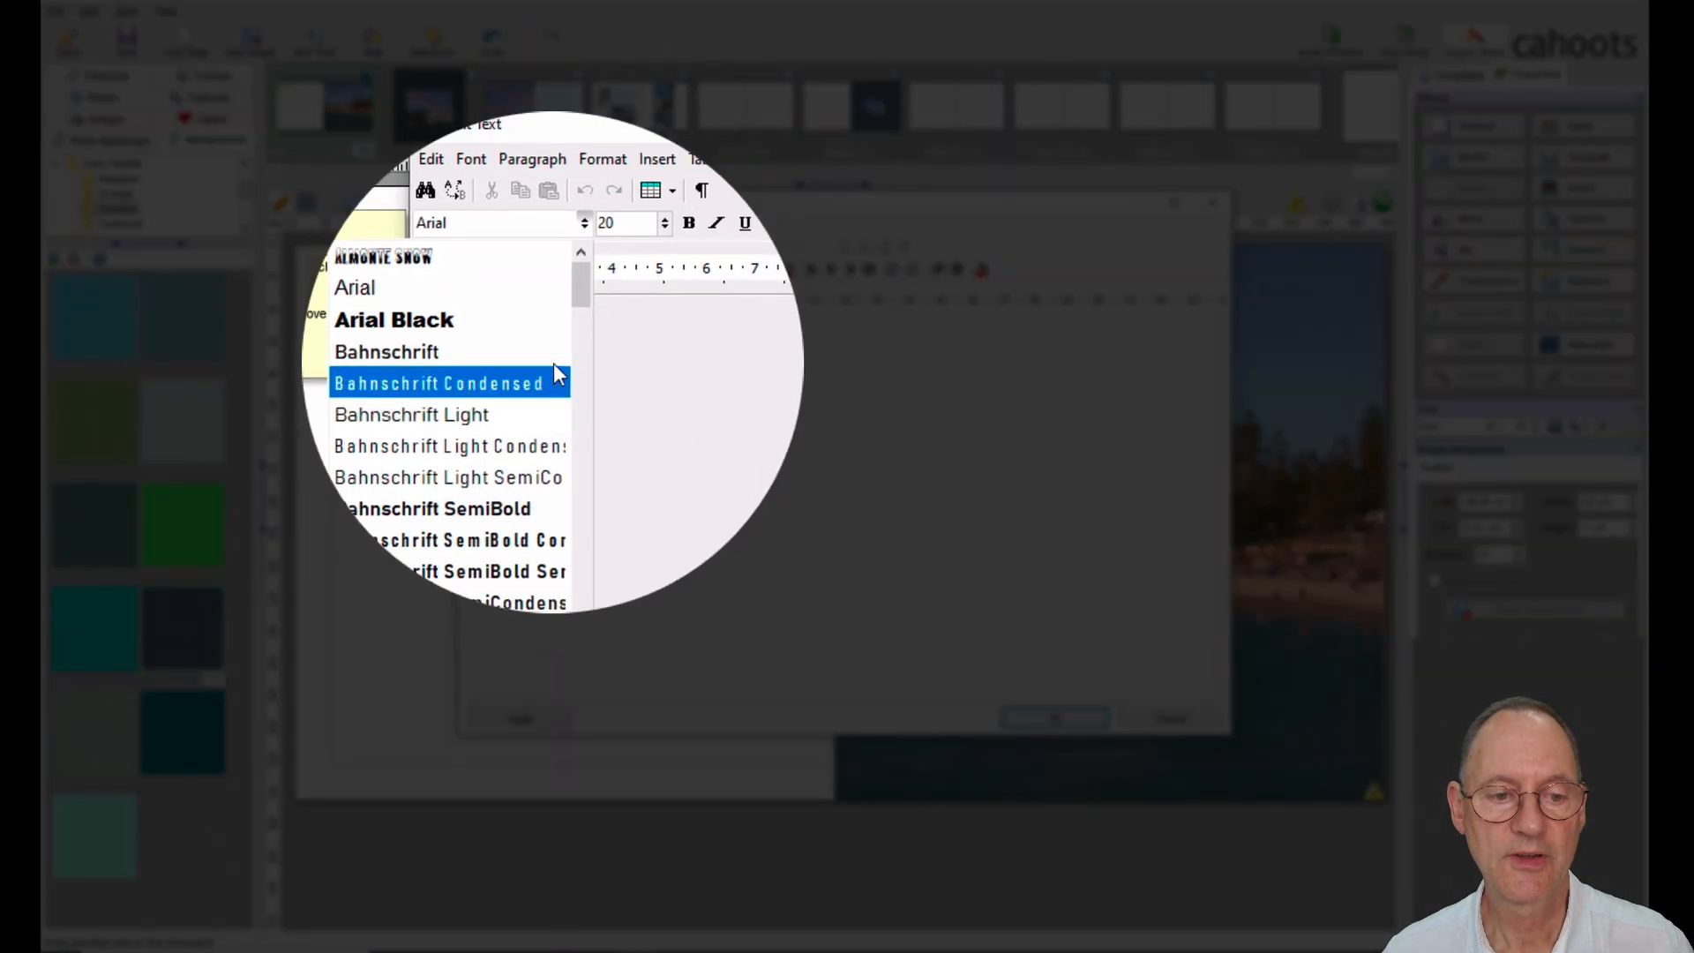
{"action": "left_click_drag", "start_coordinate": [570, 307], "coordinate": [570, 357]}
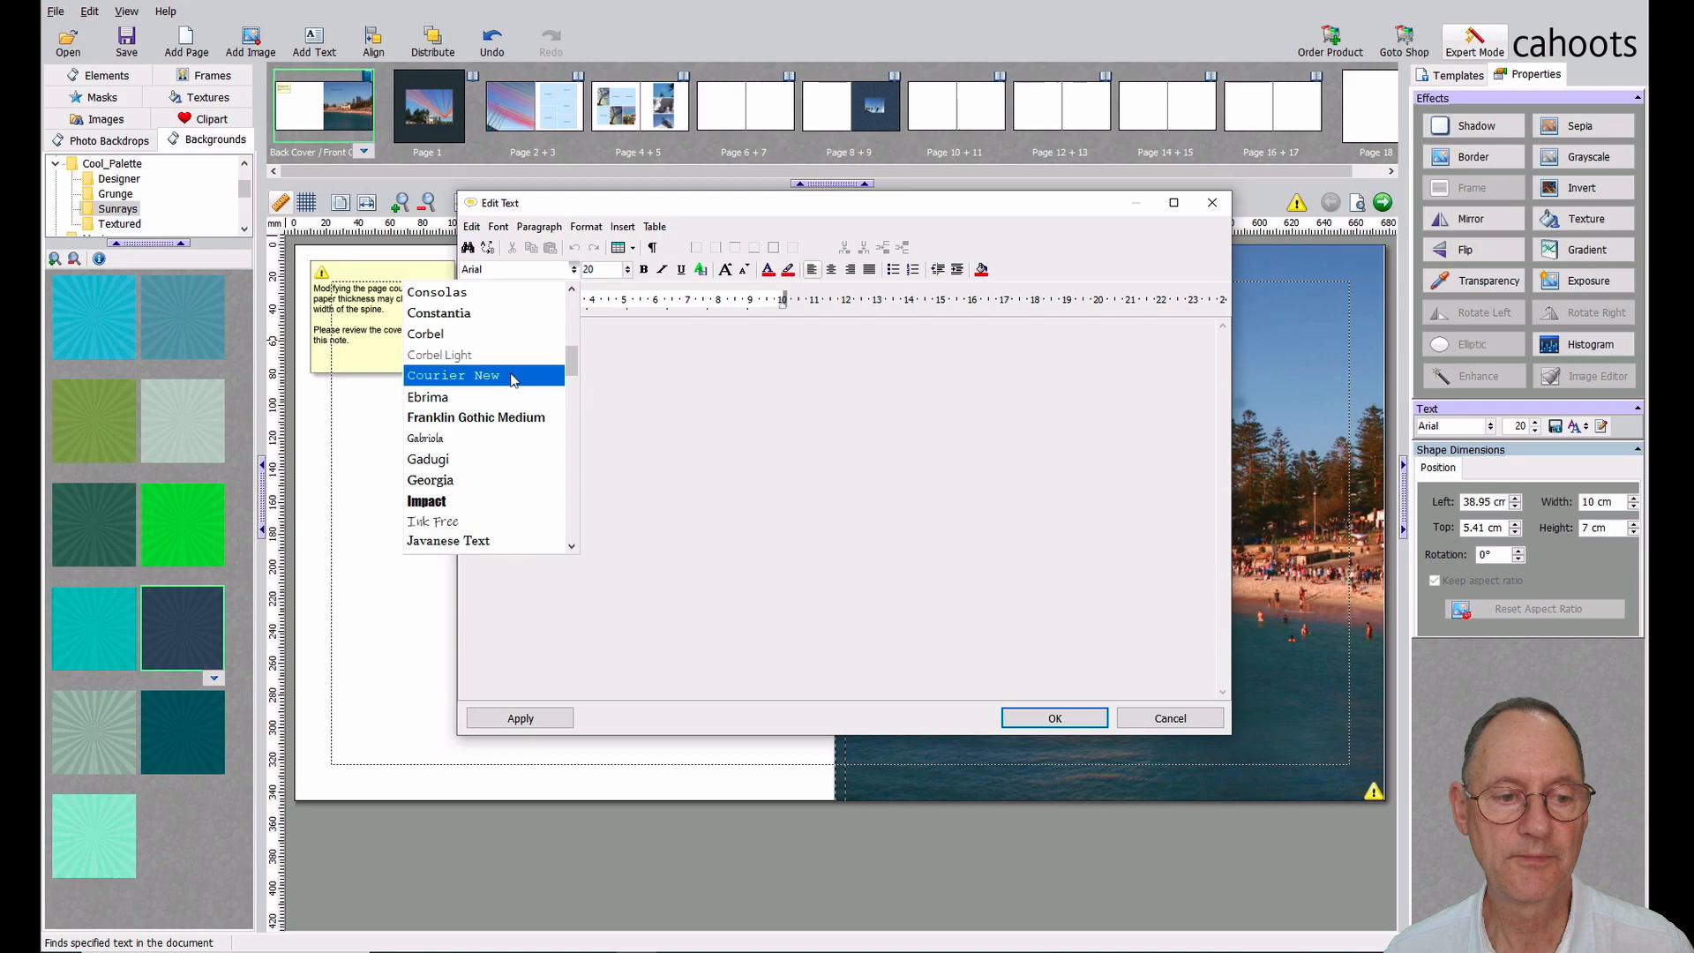
{"action": "left_click", "coordinate": [512, 374]}
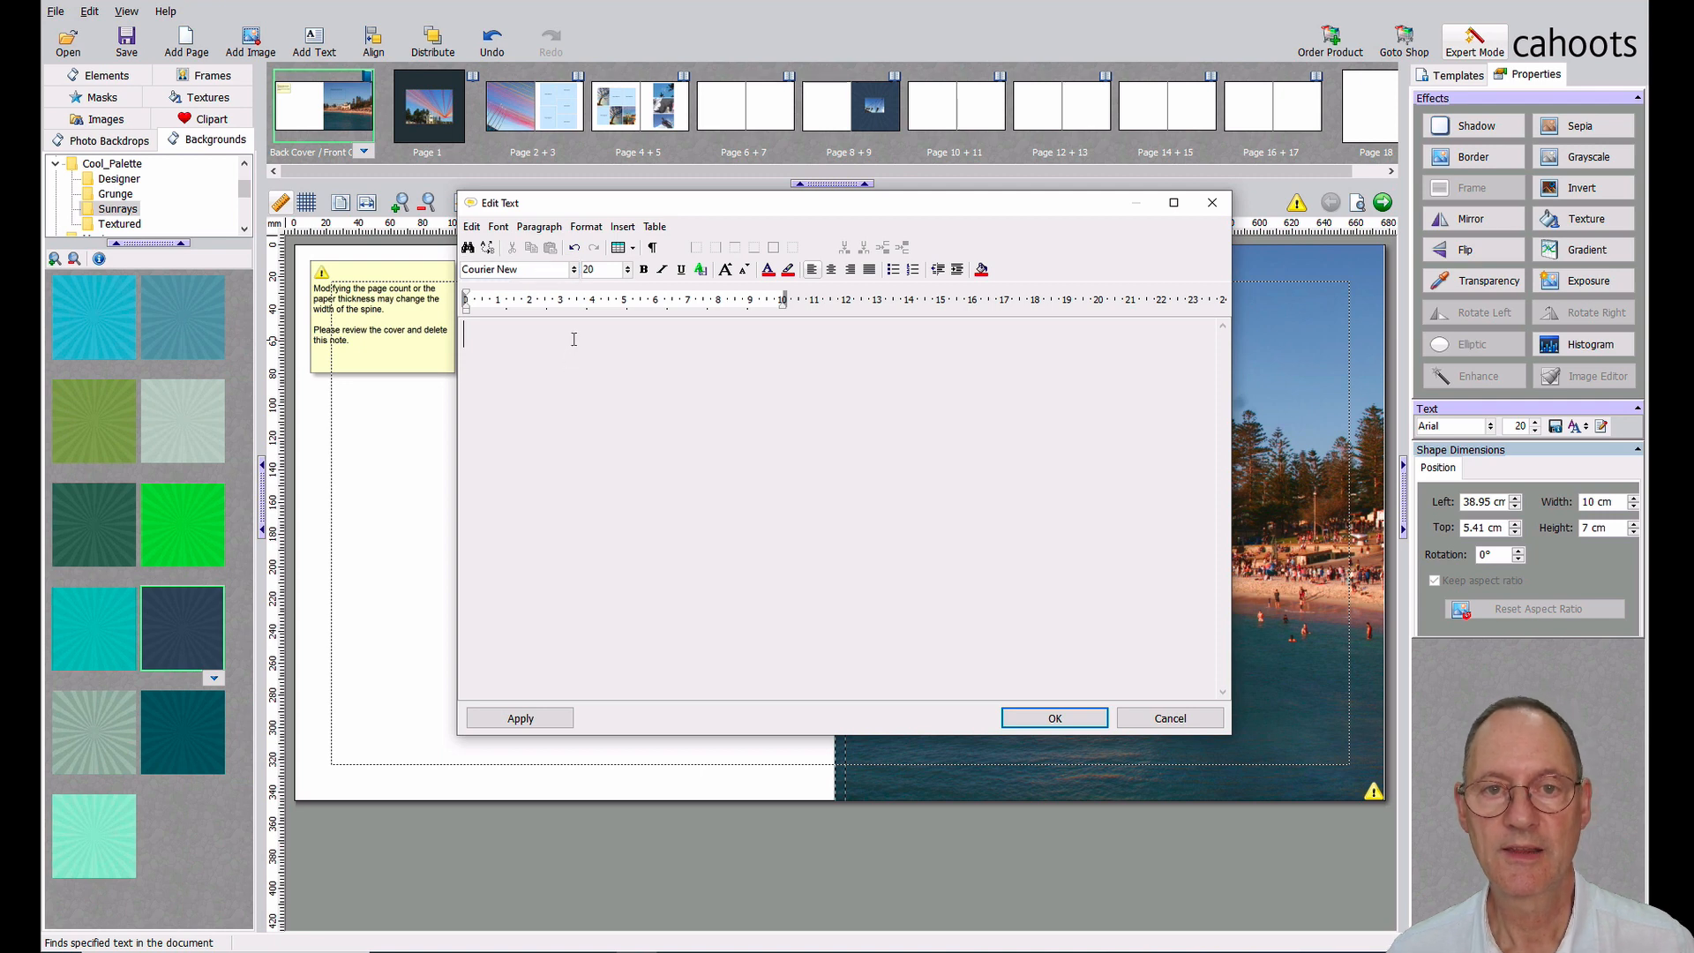
{"action": "left_click", "coordinate": [575, 270]}
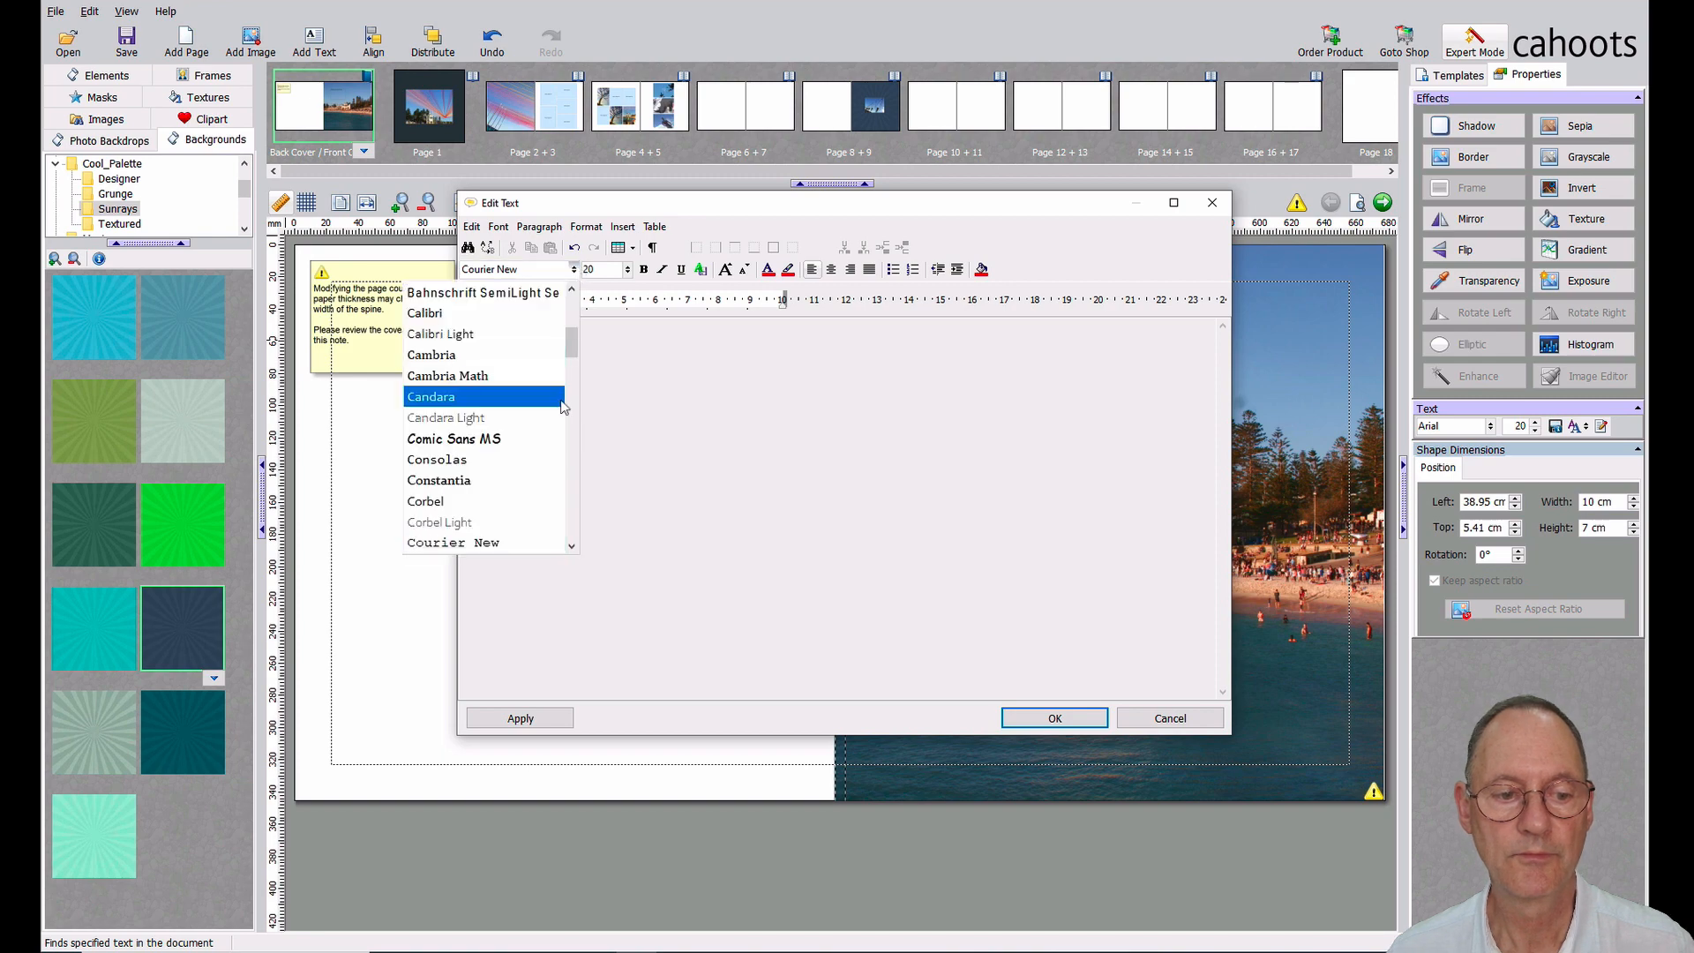
{"action": "left_click", "coordinate": [518, 421]}
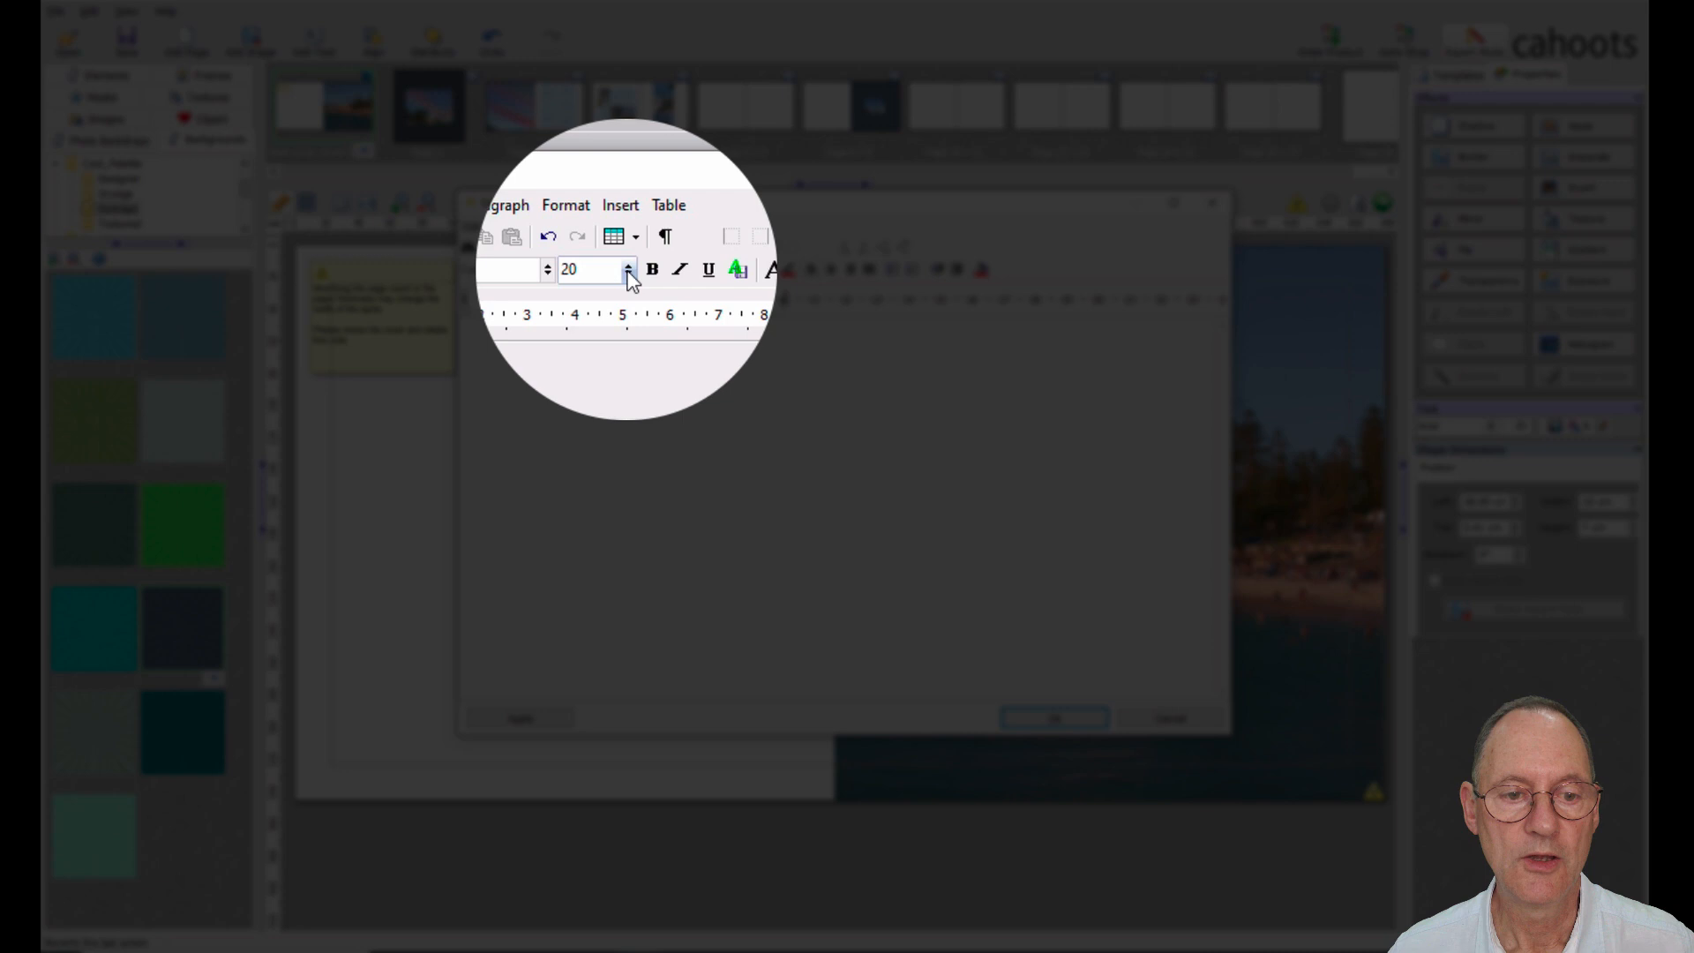
Set the cover text's size to 20 and its font to Palatino Linotype.
{"action": "left_click", "coordinate": [628, 269]}
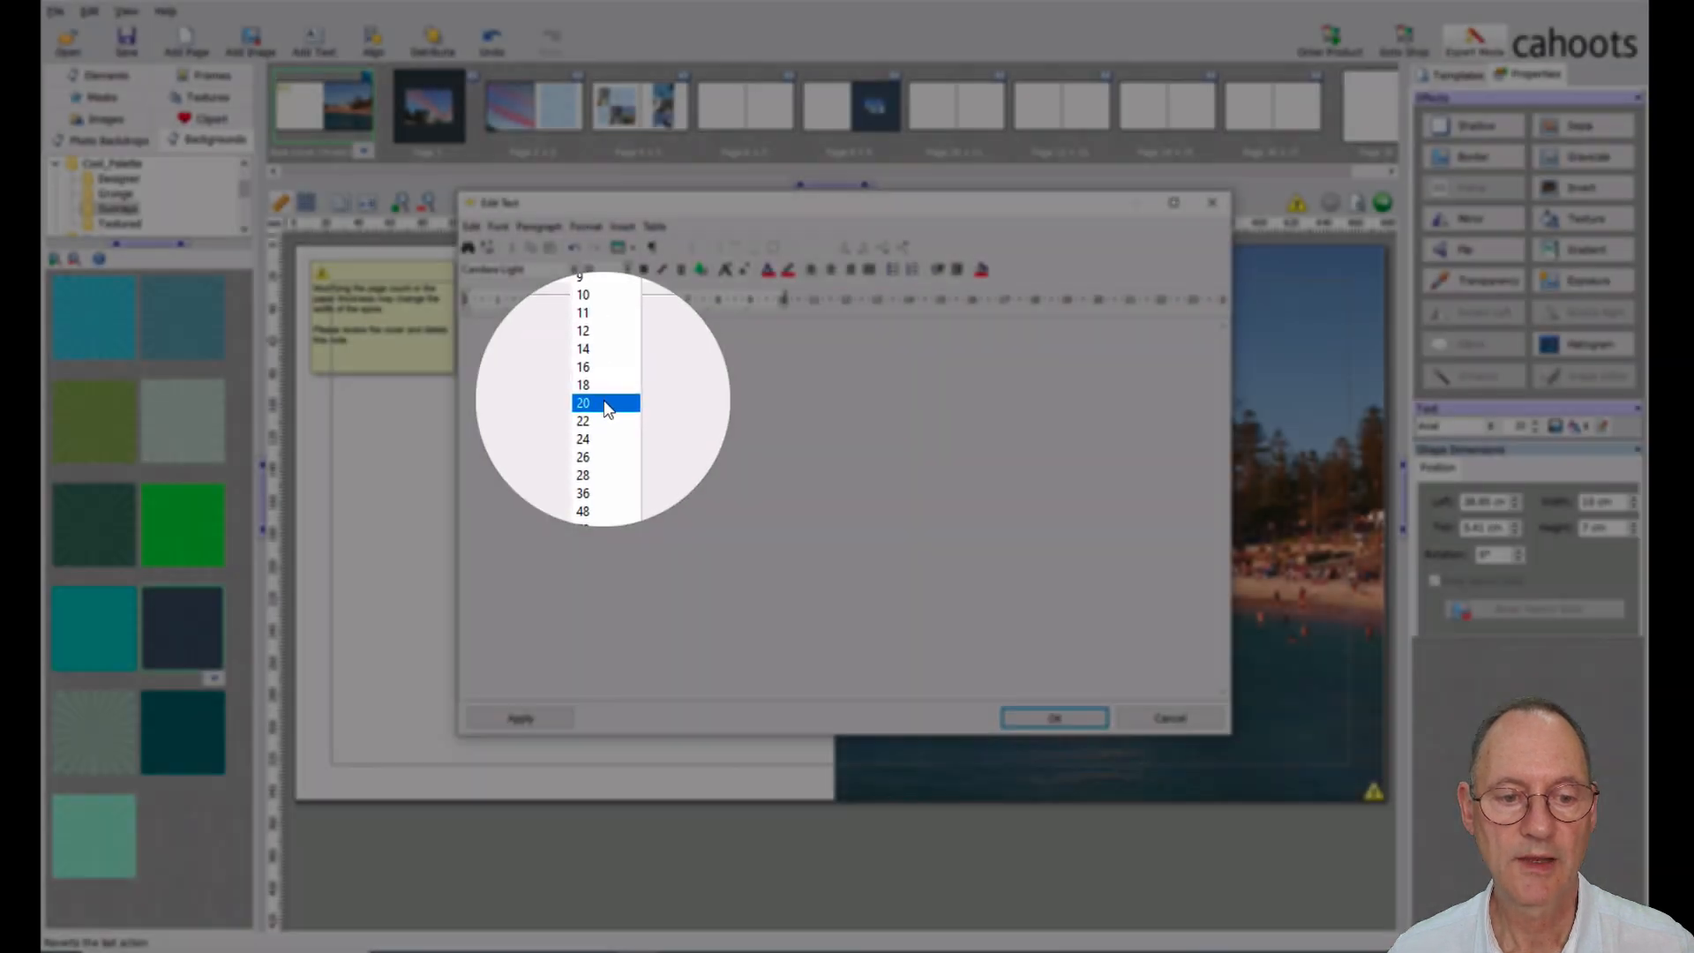
{"action": "left_click", "coordinate": [606, 403]}
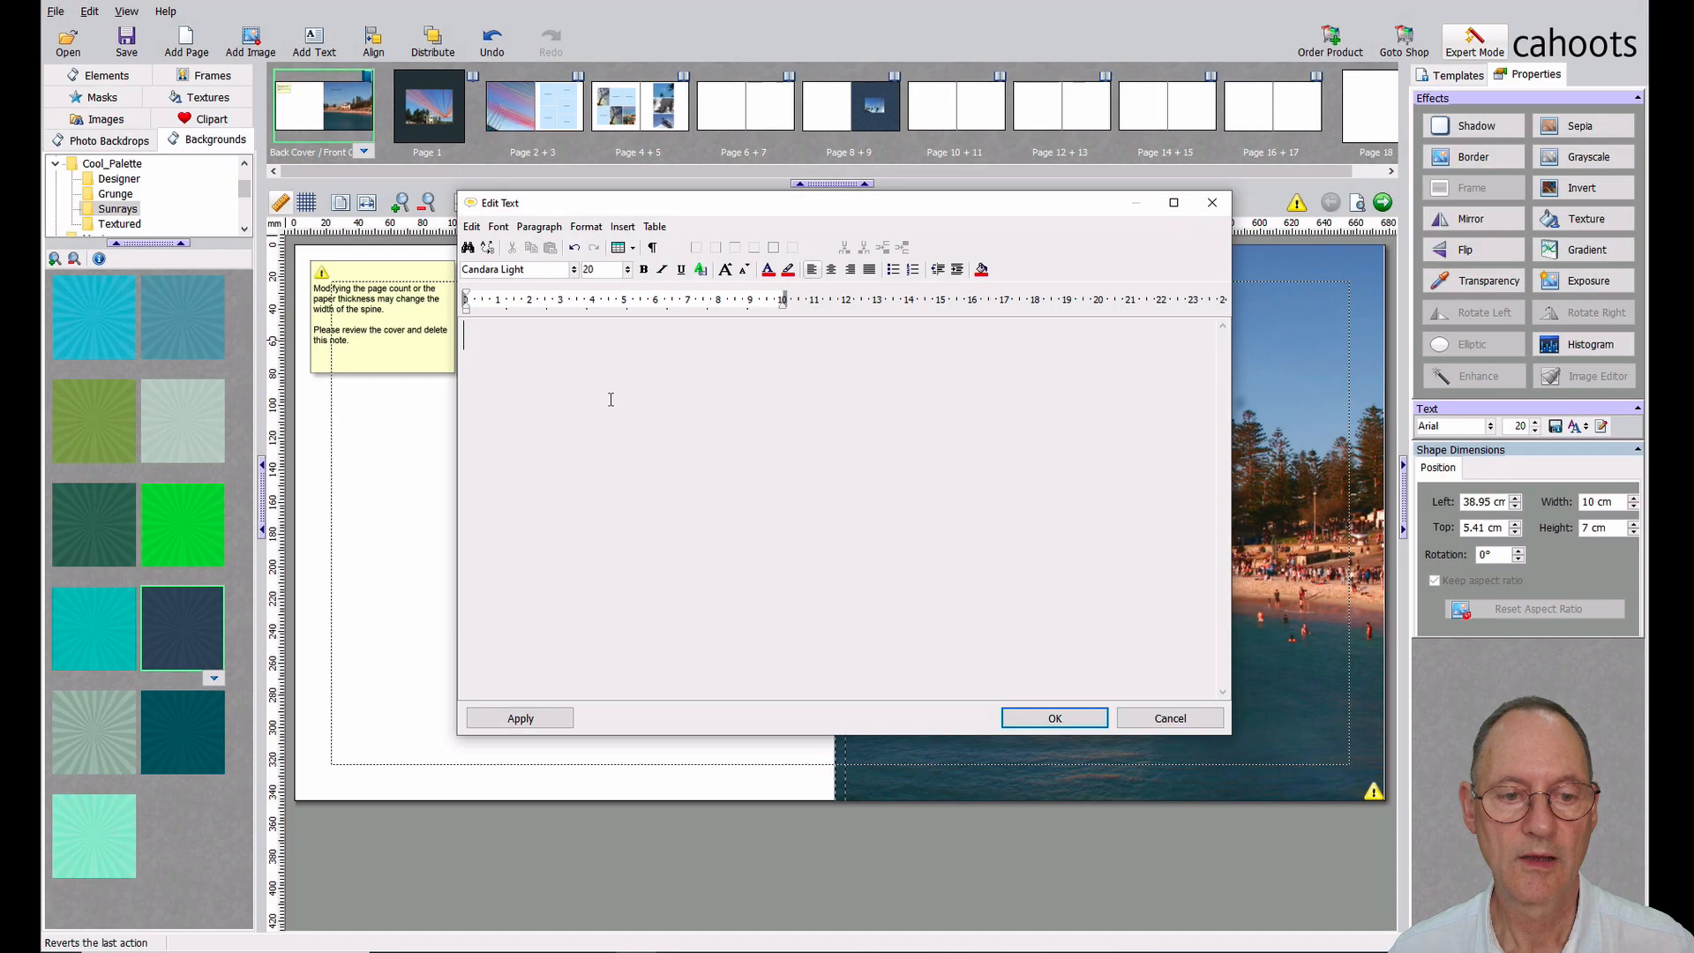
{"action": "left_click", "coordinate": [574, 273]}
{"action": "left_click_drag", "start_coordinate": [576, 335], "coordinate": [586, 454]}
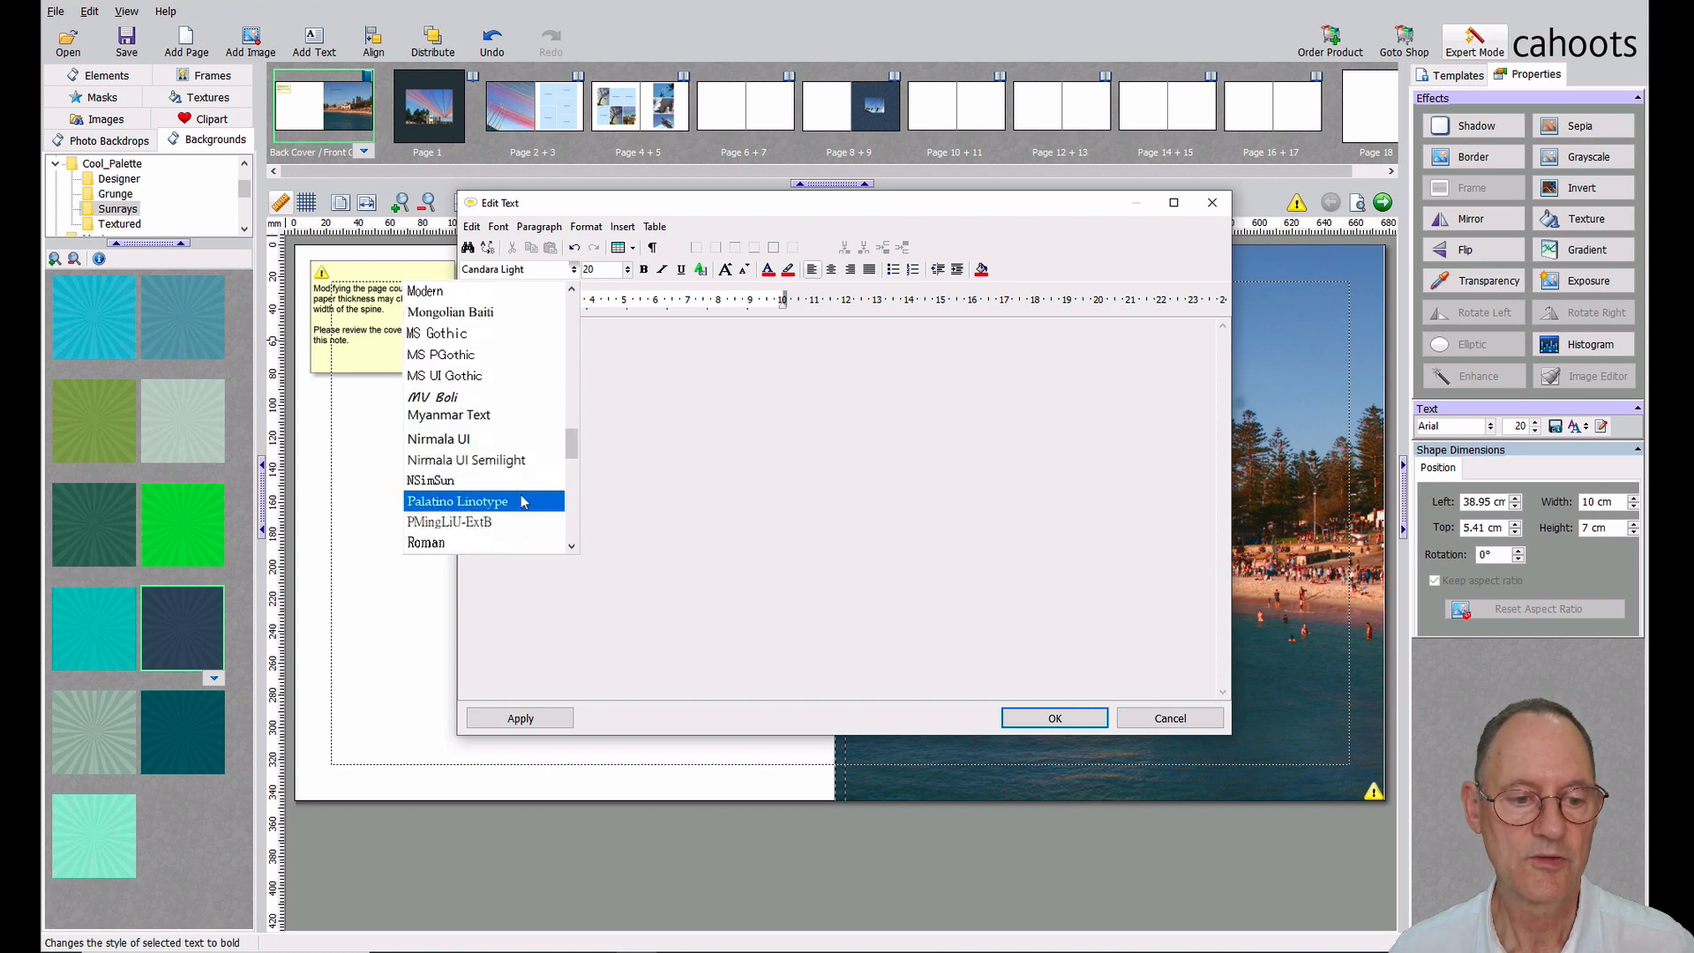
{"action": "left_click", "coordinate": [501, 503]}
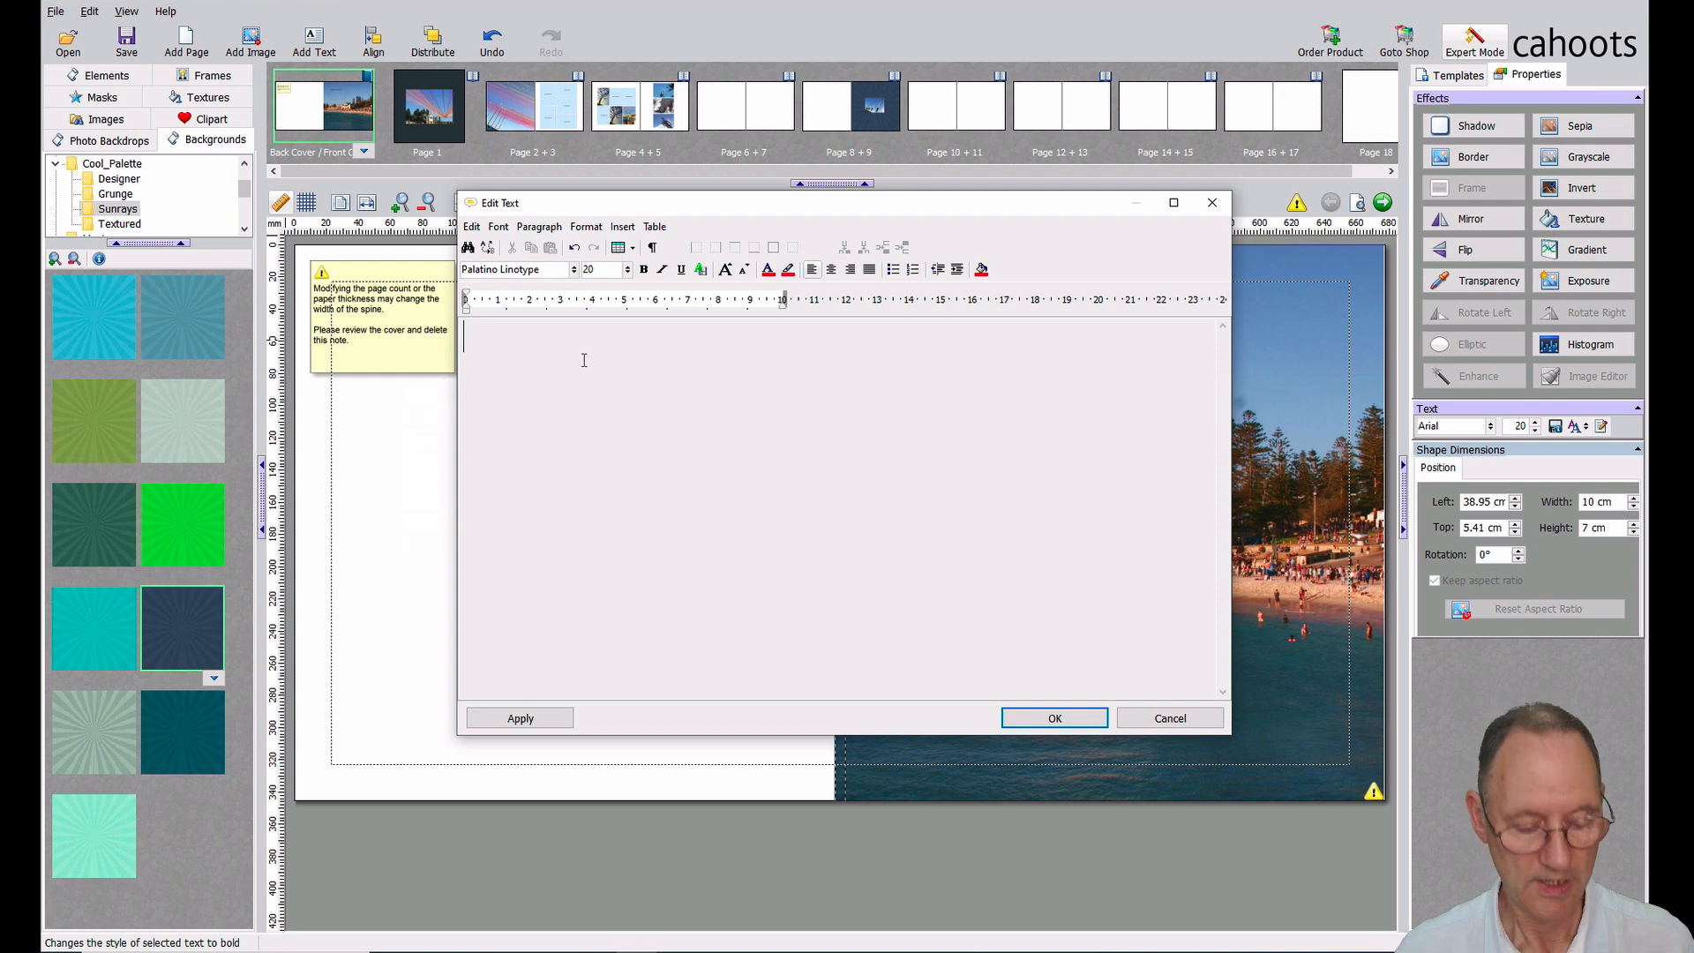
Enter "Sculpture by the Sea" as the front cover title.
{"action": "type", "text": "Scu"}
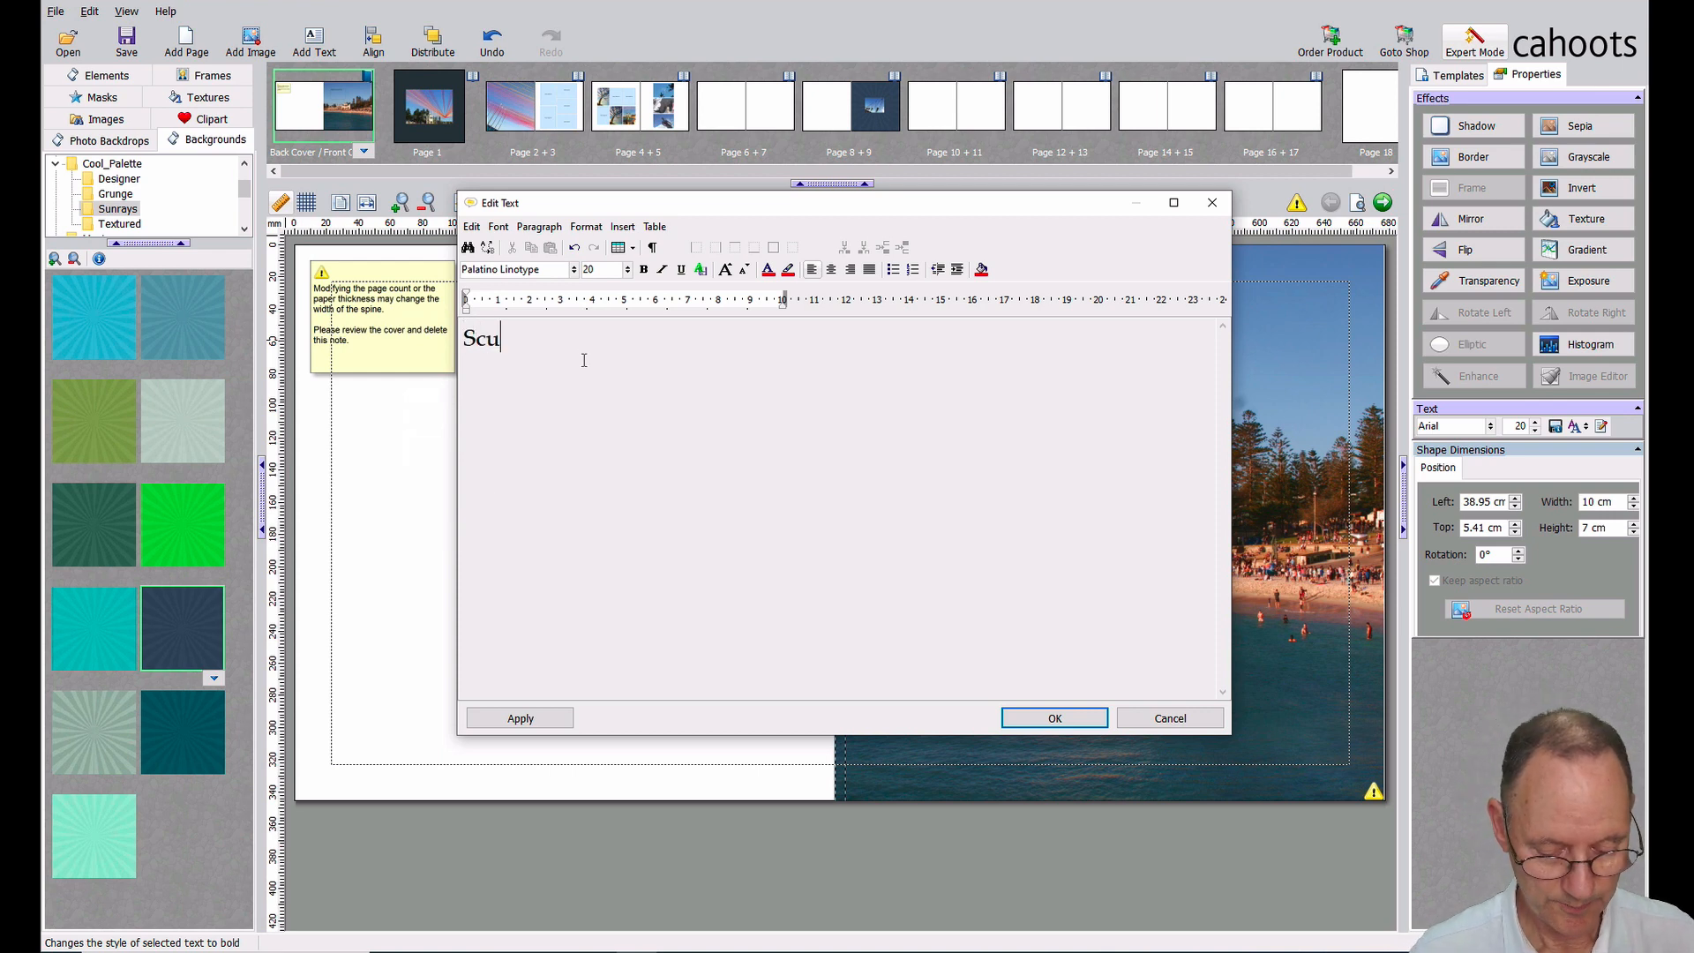
{"action": "type", "text": "lp"}
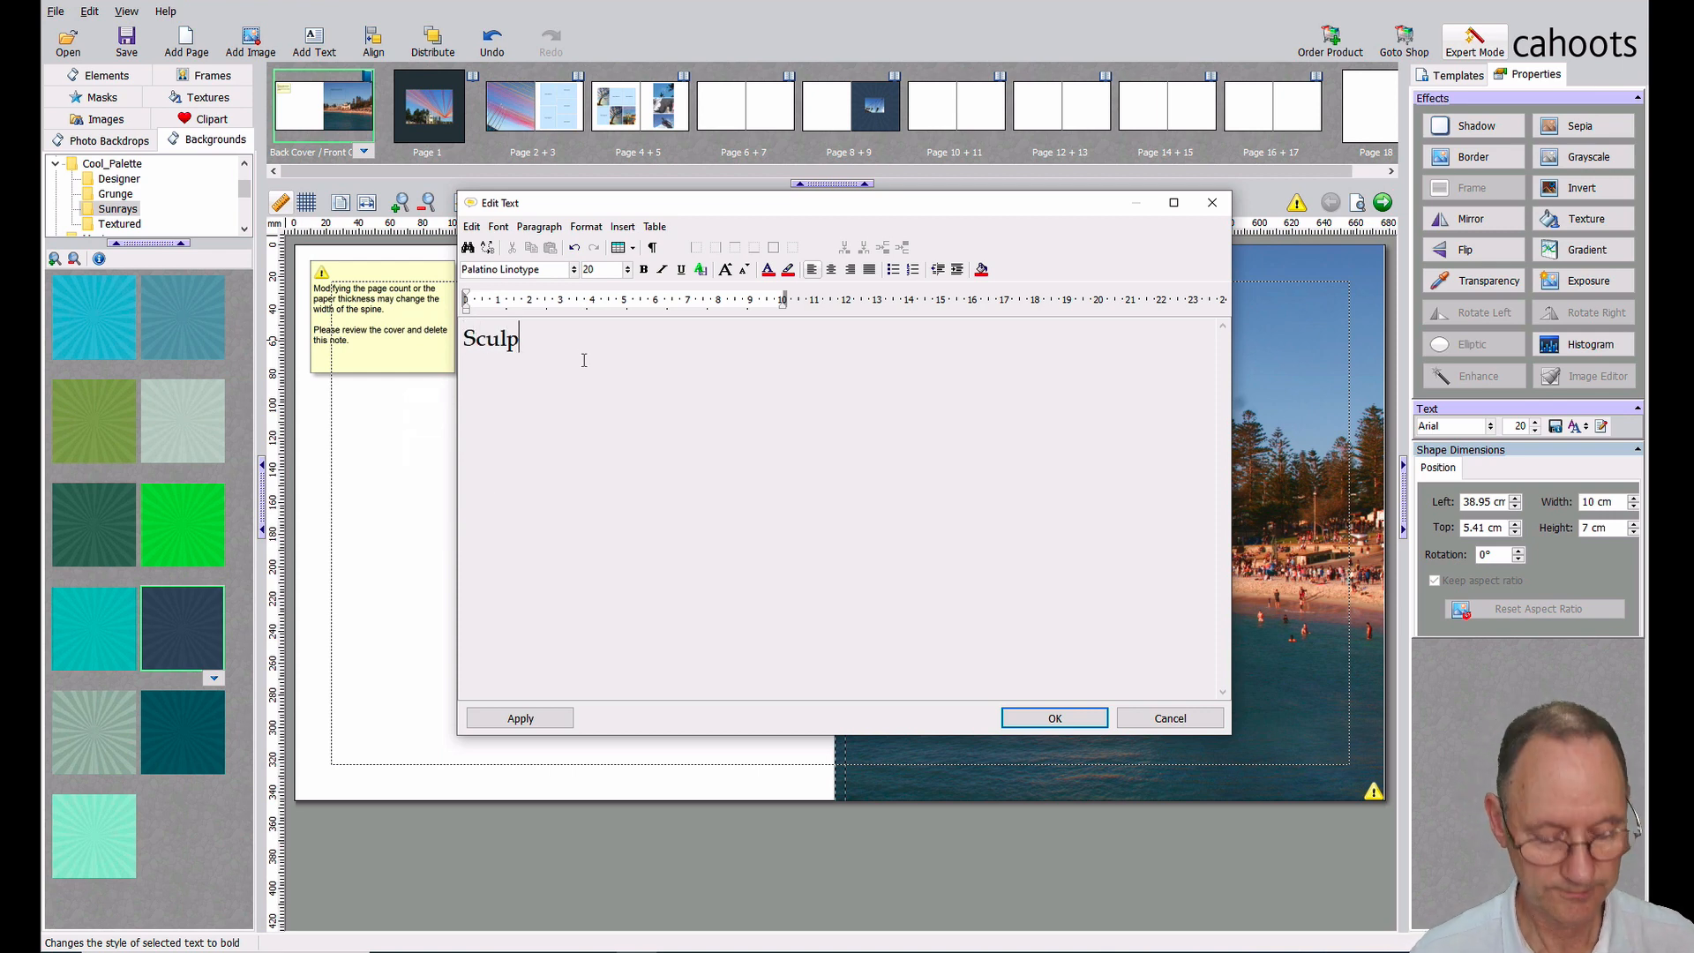
{"action": "type", "text": "ture"}
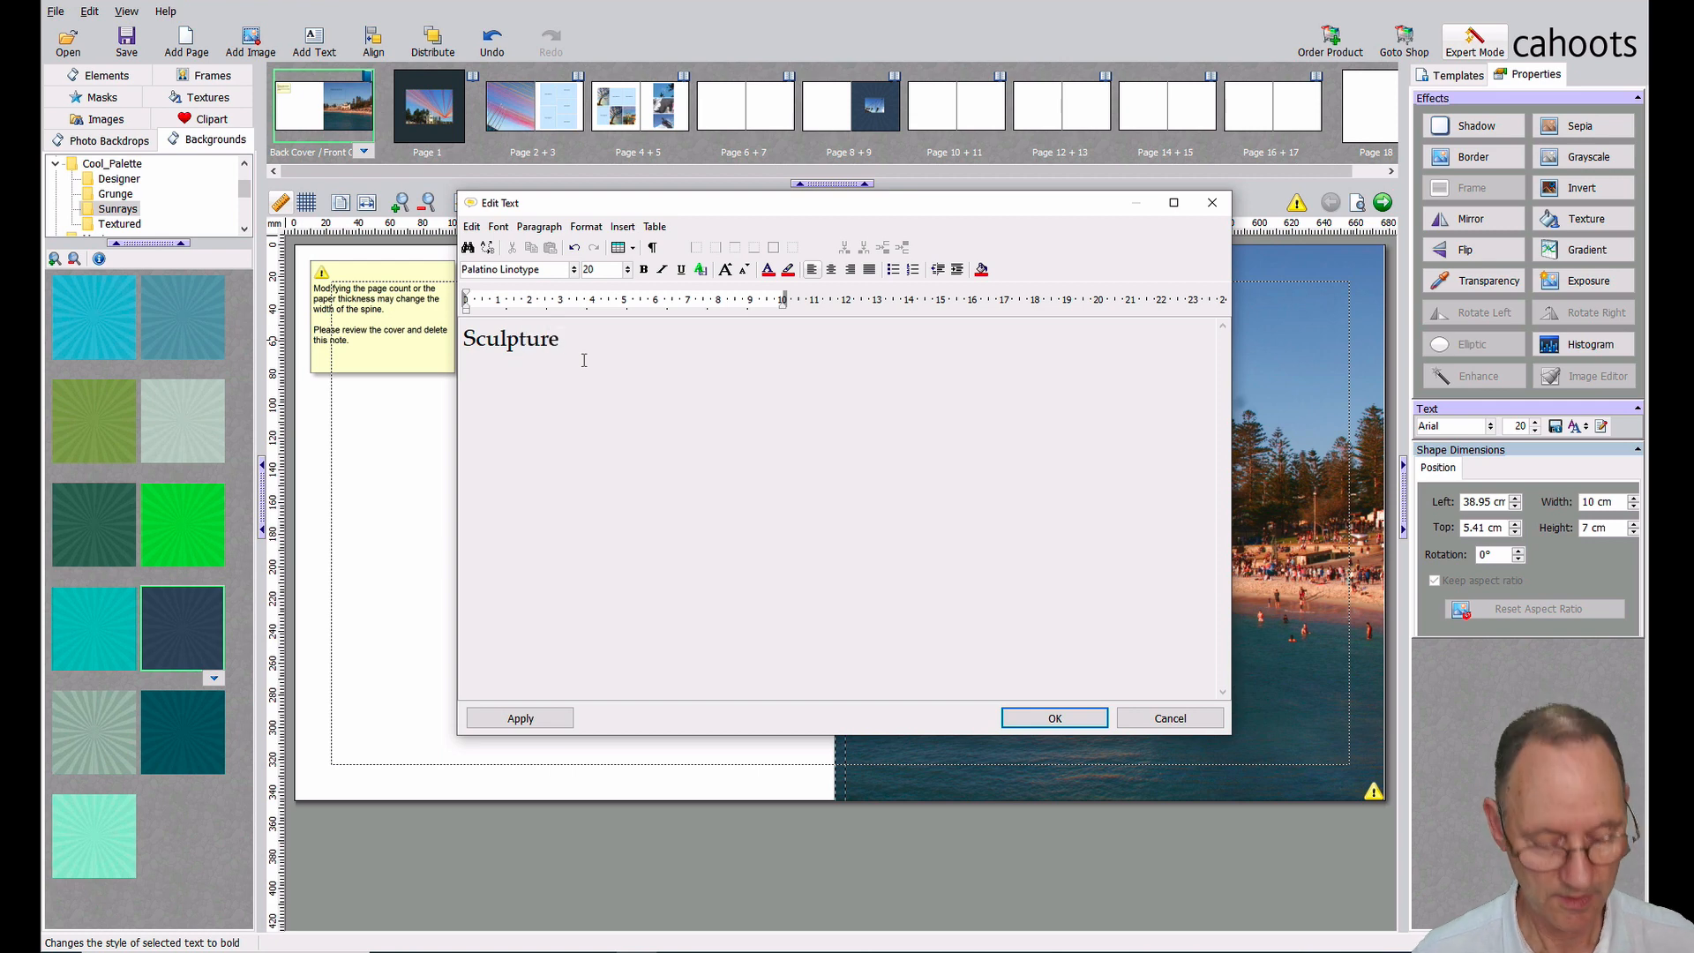
{"action": "type", "text": " by the Sea"}
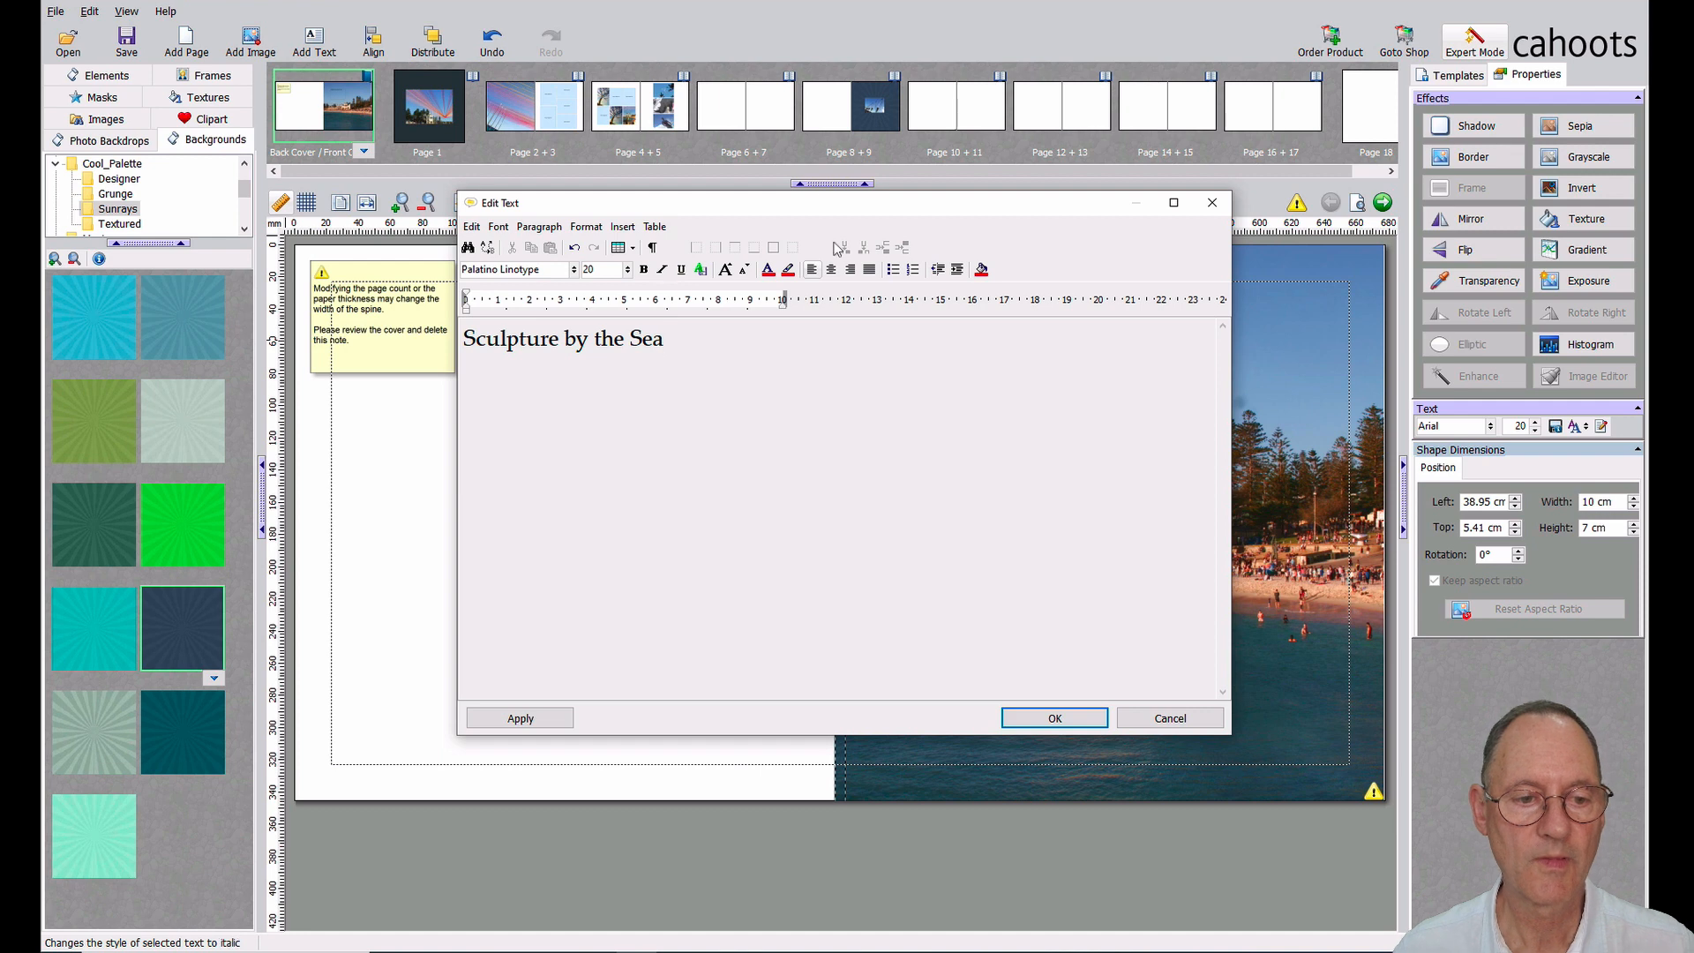
Set the whole title to size 72 and apply it to the cover.
{"action": "left_click_drag", "start_coordinate": [676, 331], "coordinate": [462, 339]}
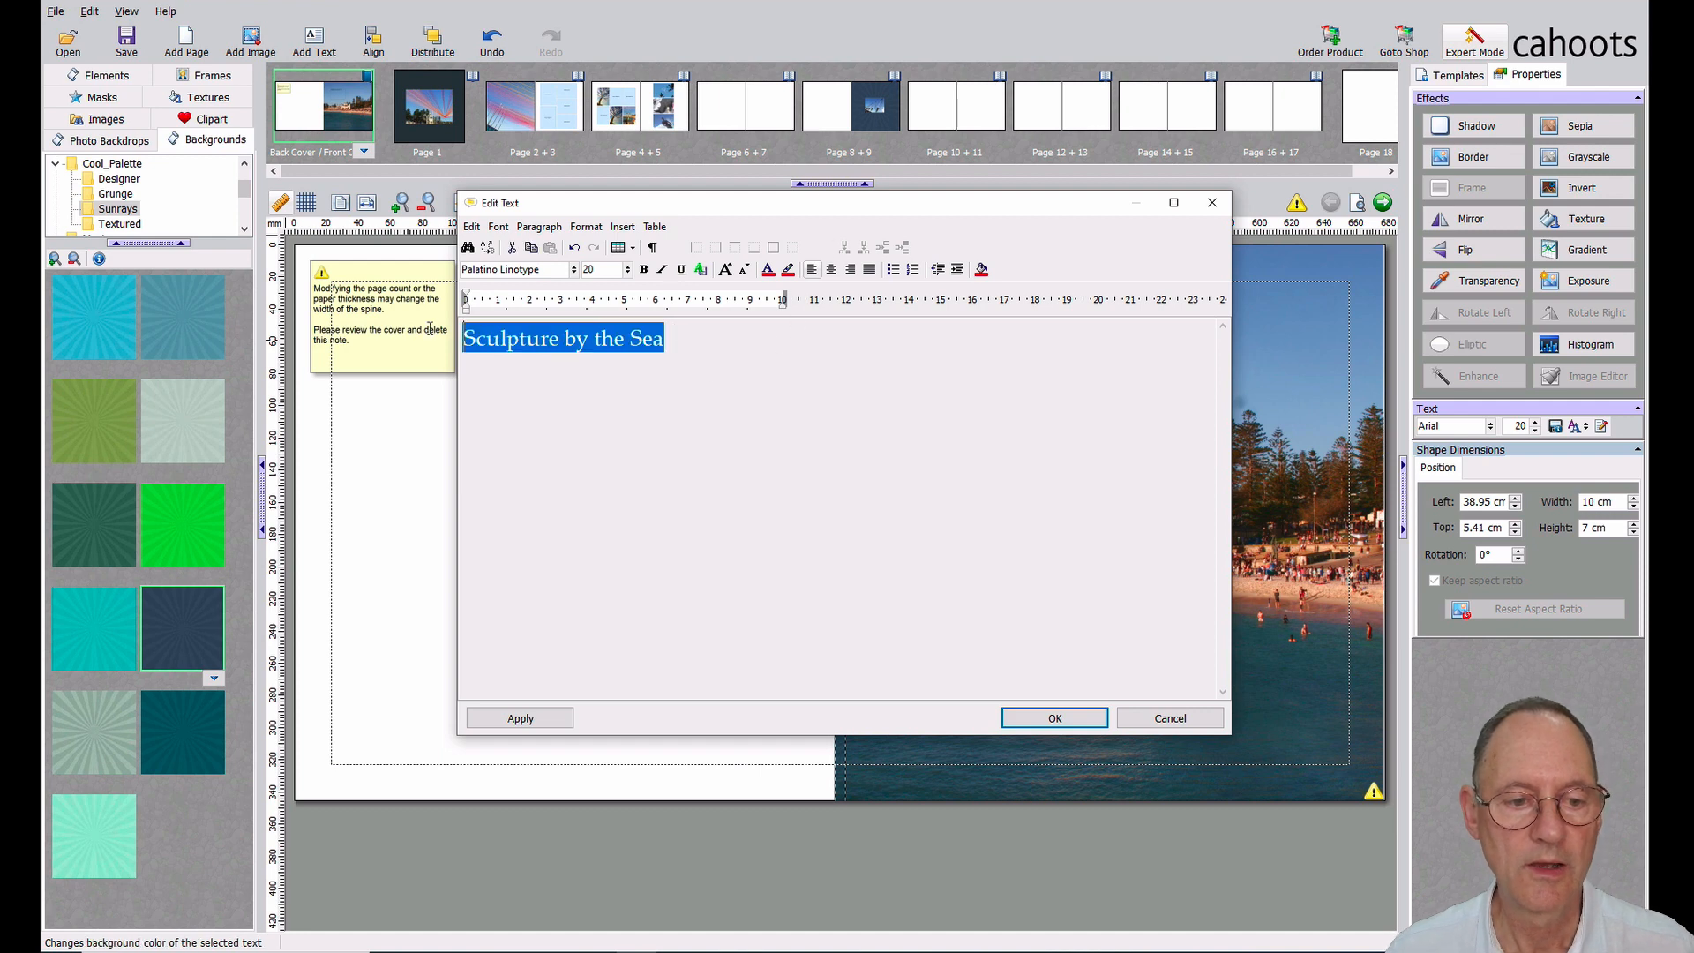
{"action": "left_click", "coordinate": [628, 271]}
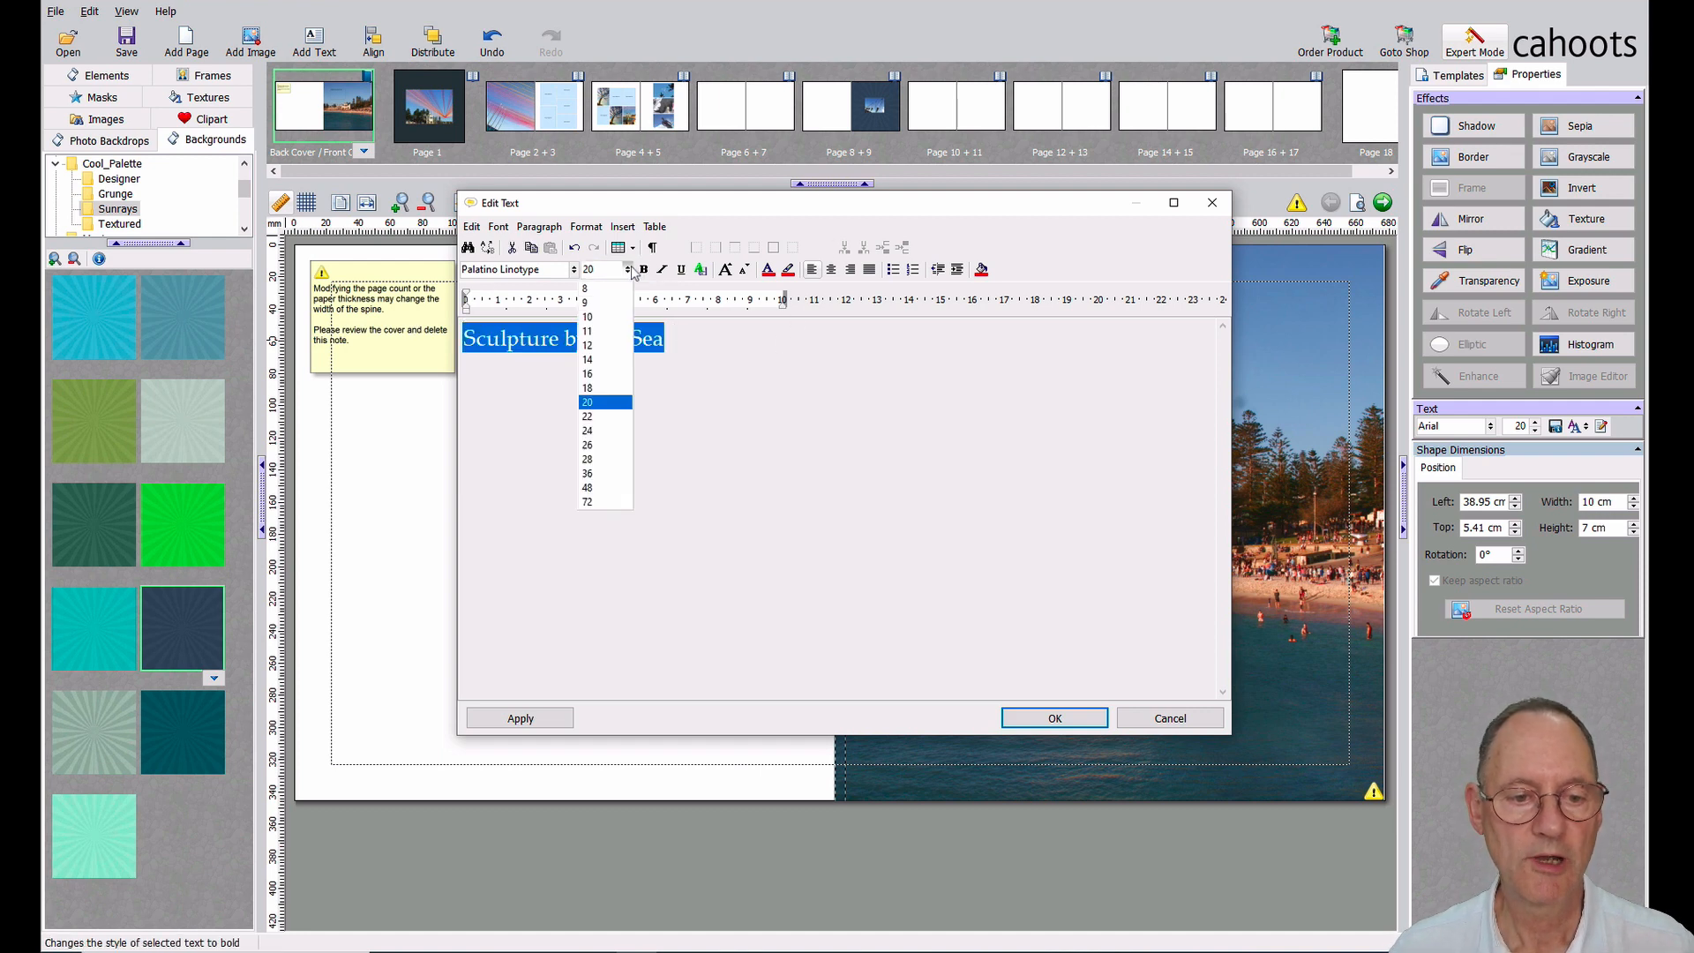
{"action": "left_click", "coordinate": [609, 501]}
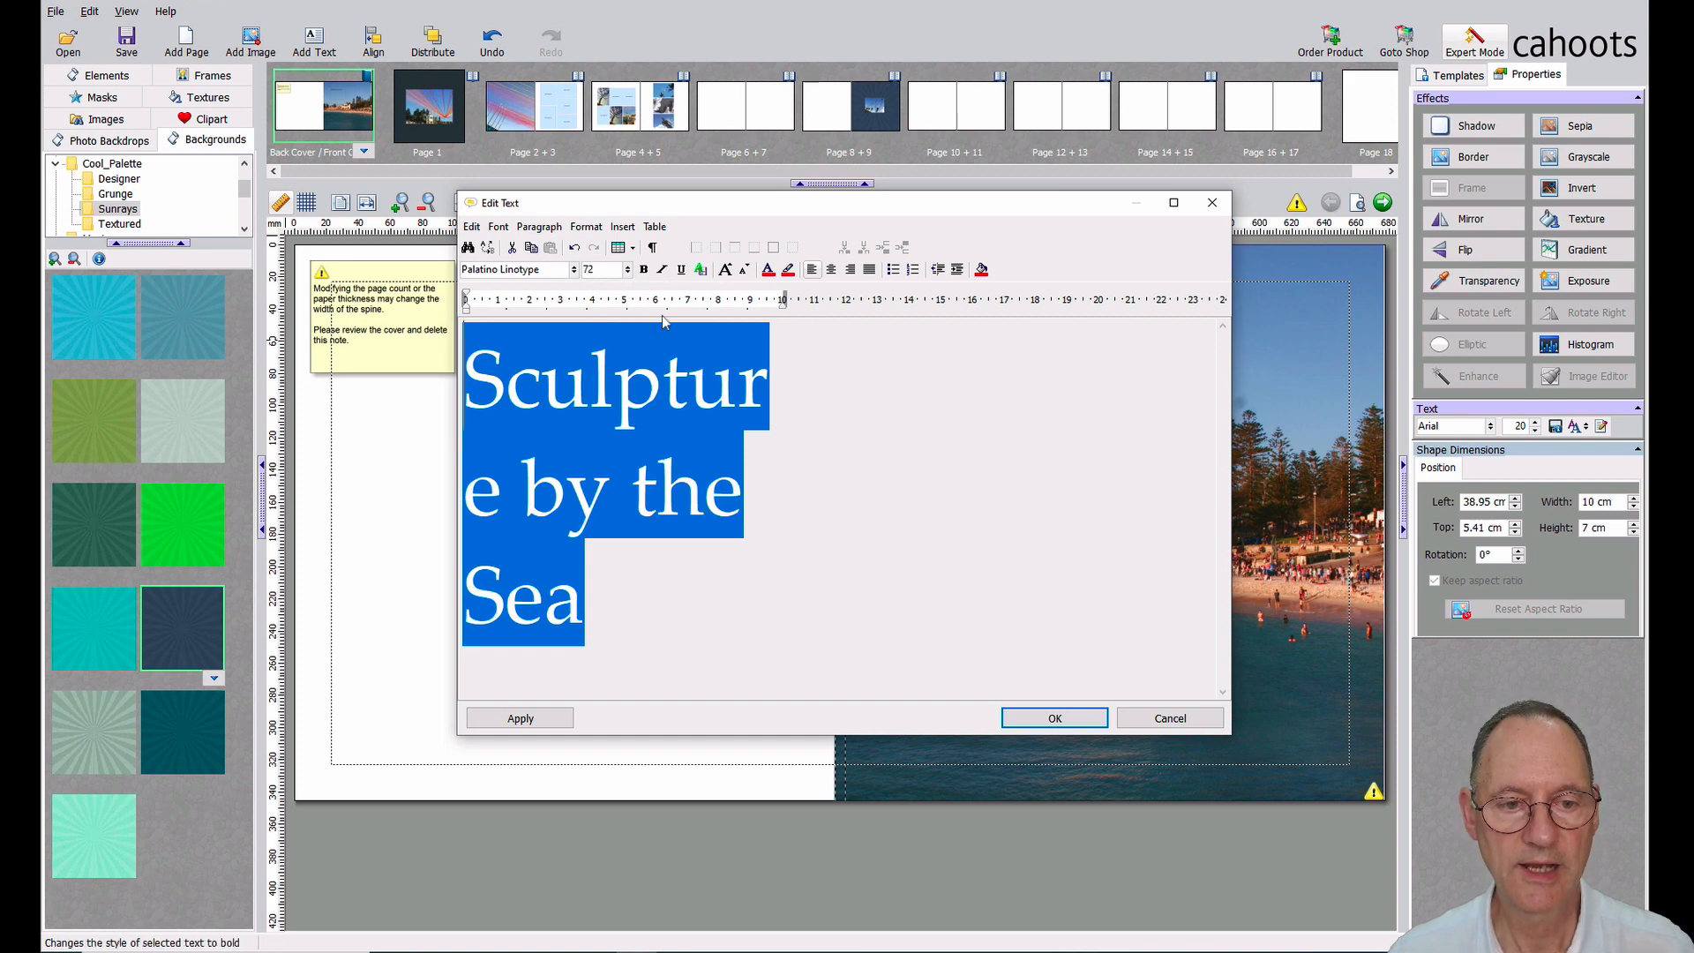
{"action": "left_click", "coordinate": [1054, 718]}
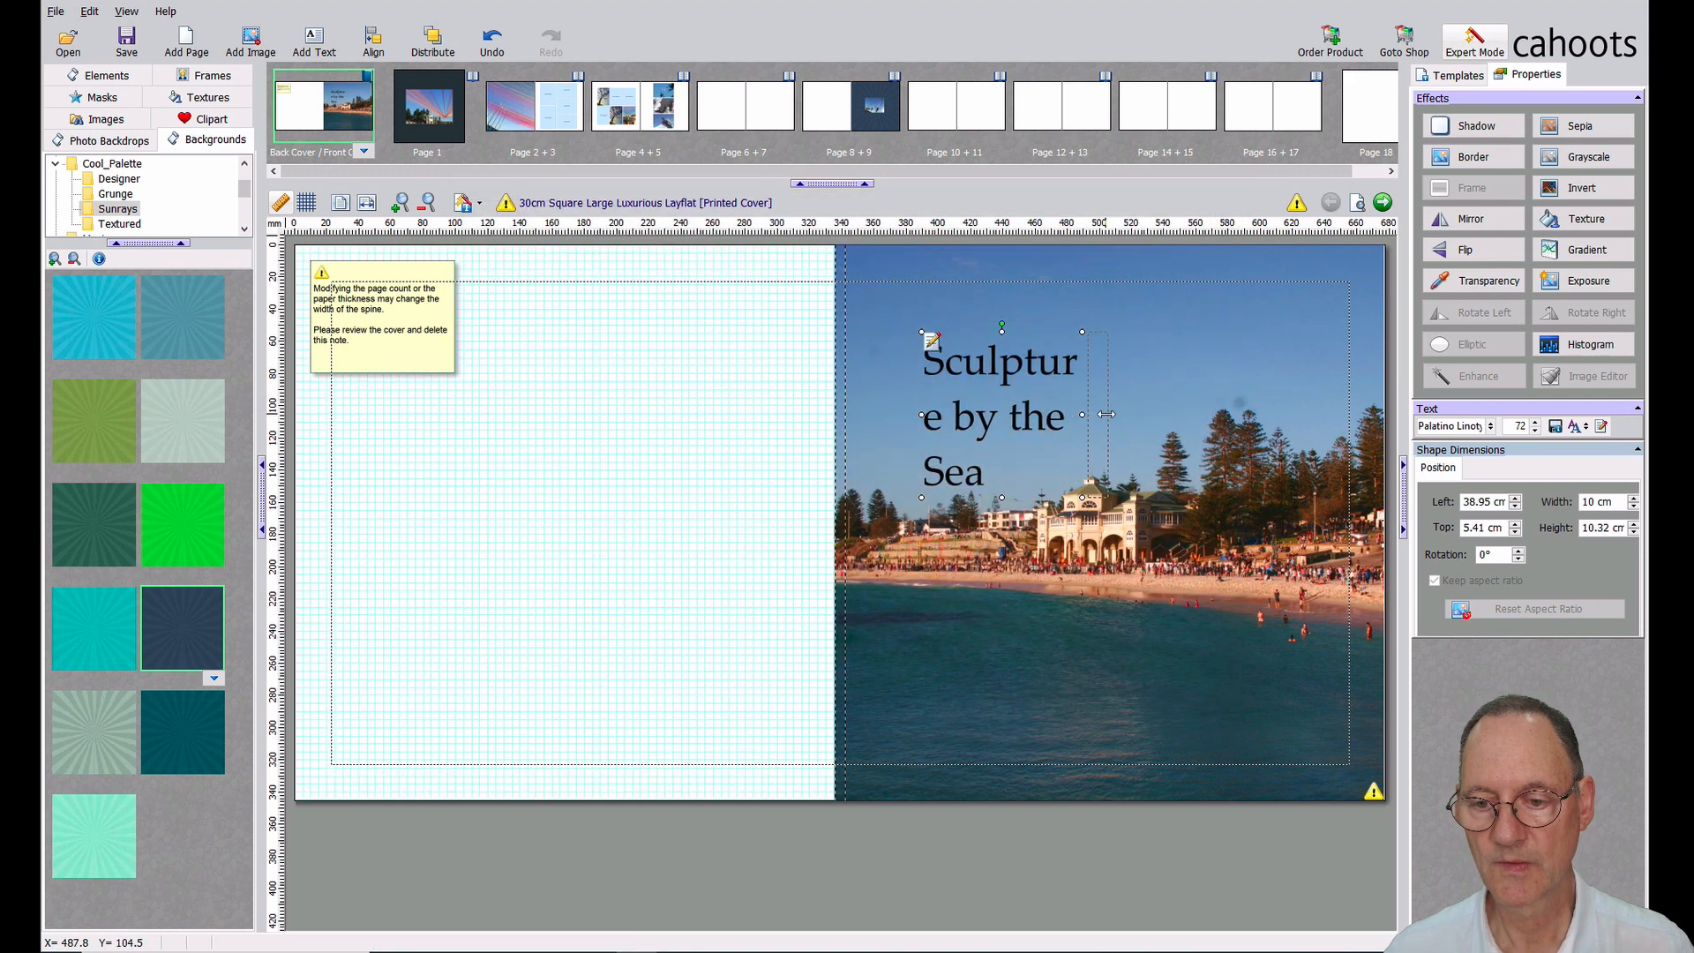
Widen the title's text box to about 26 cm and move it slightly up and left in the sky.
{"action": "left_click_drag", "start_coordinate": [1083, 412], "coordinate": [1340, 397]}
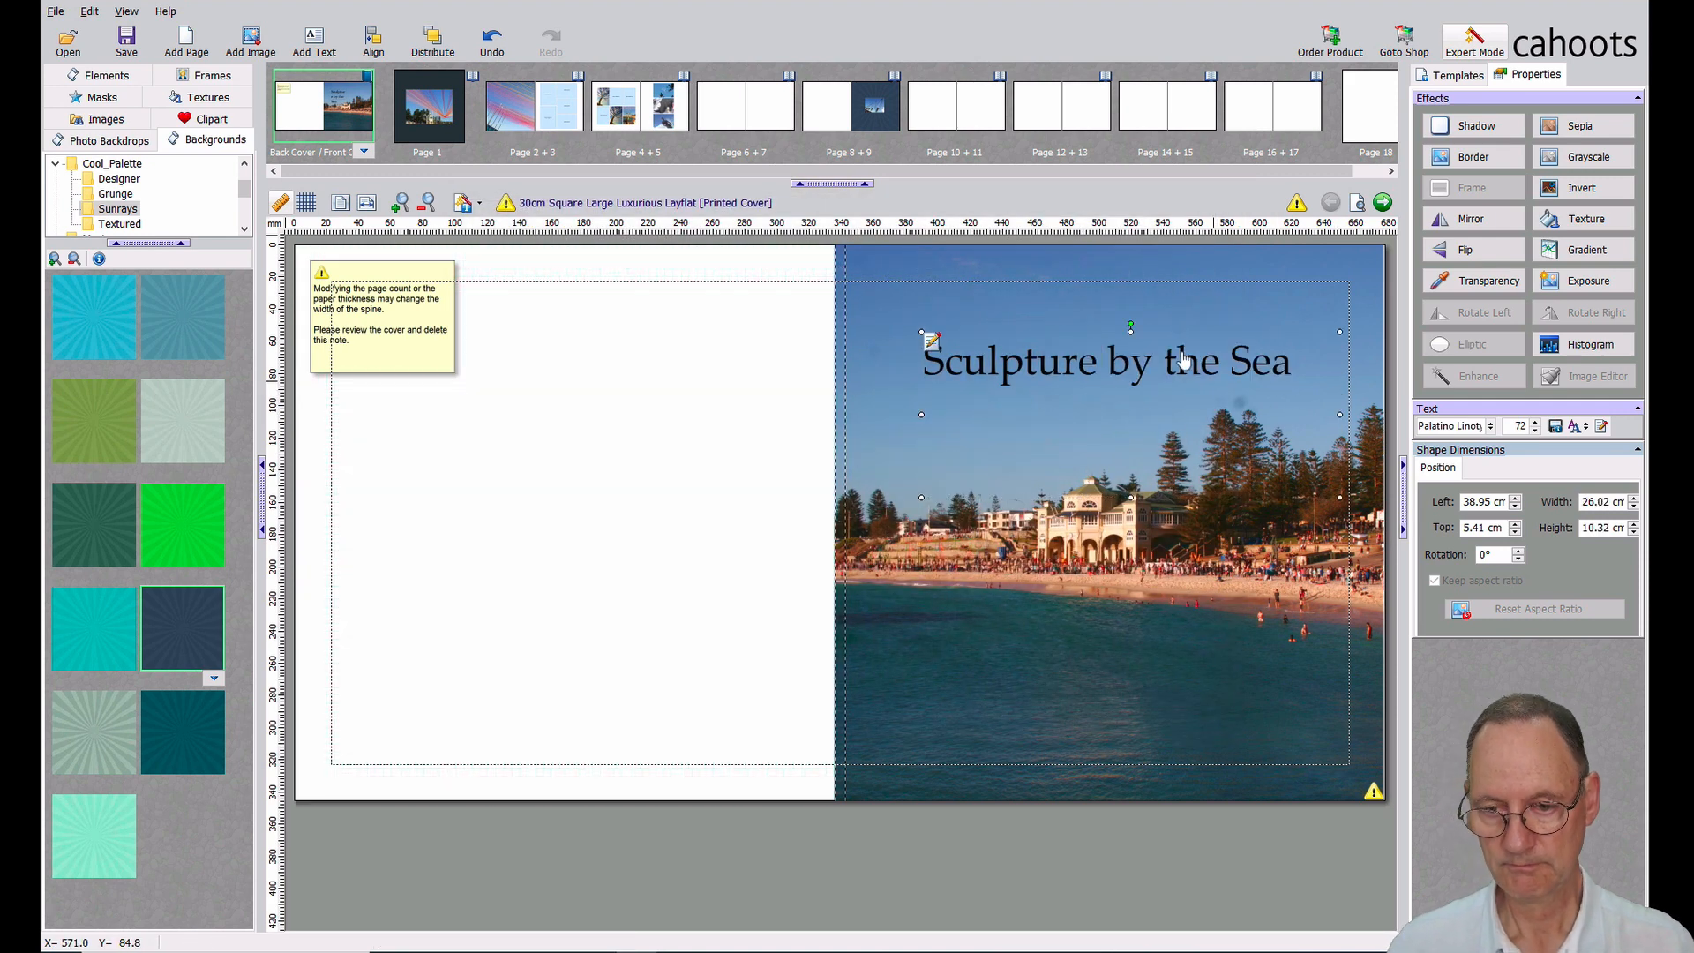
{"action": "left_click_drag", "start_coordinate": [1183, 365], "coordinate": [1166, 340]}
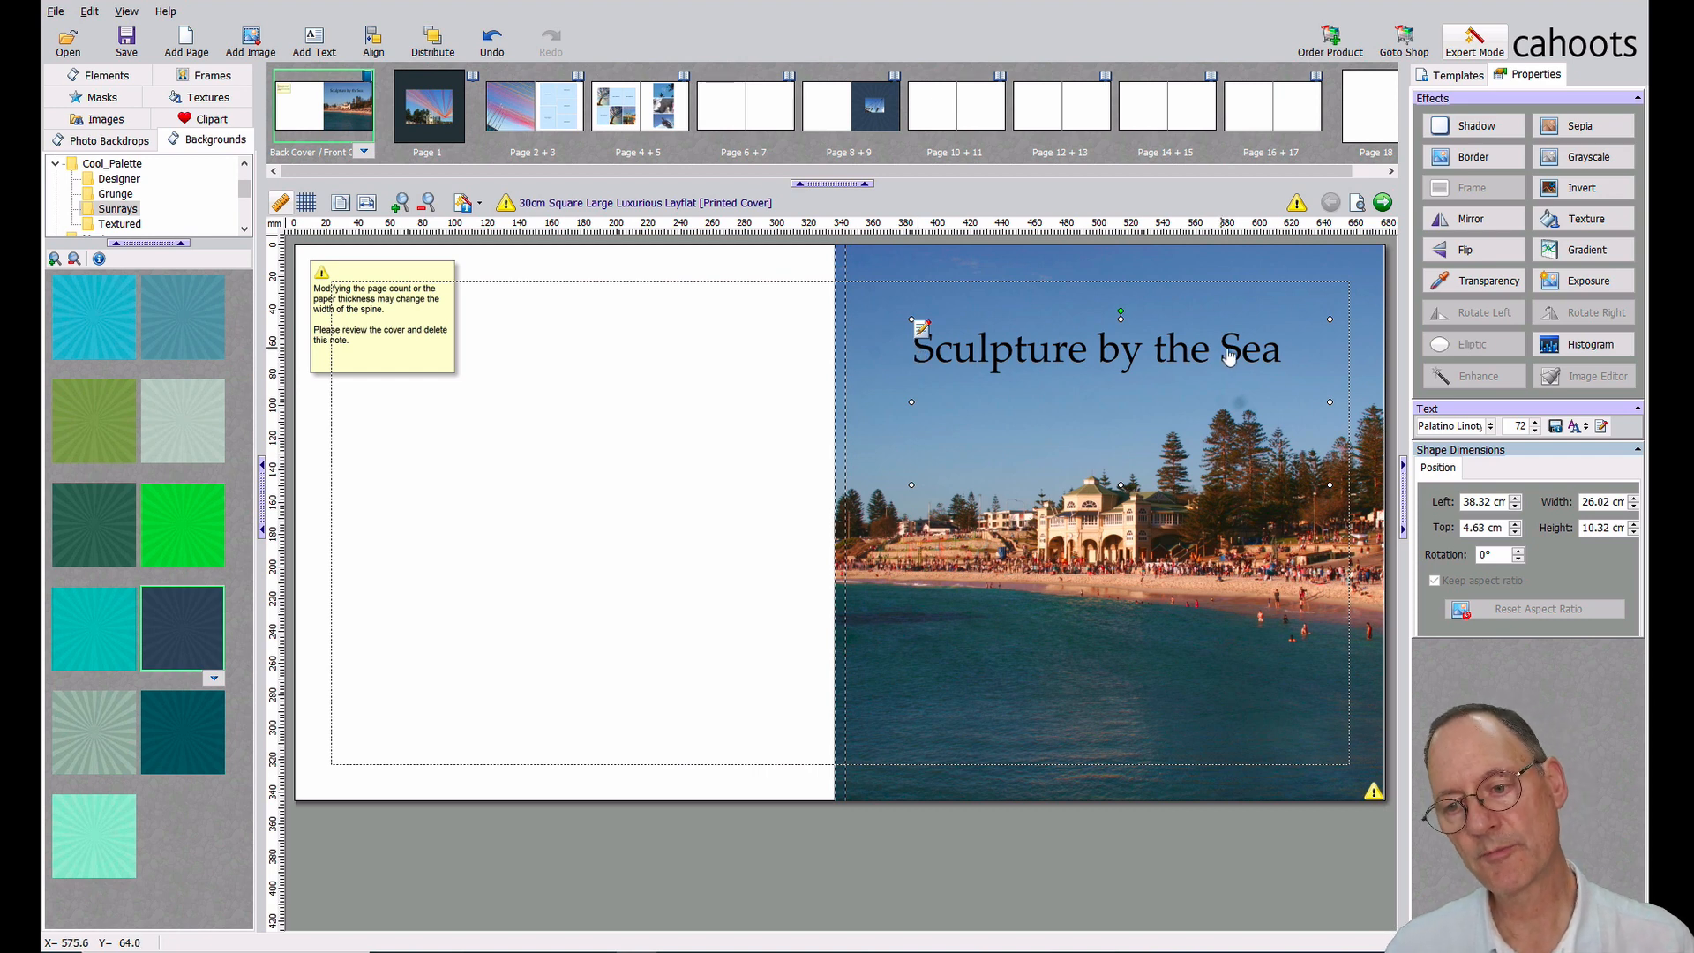
Reopen the title text, colour all of it white, centre it and apply the changes.
{"action": "double_click", "coordinate": [1068, 357]}
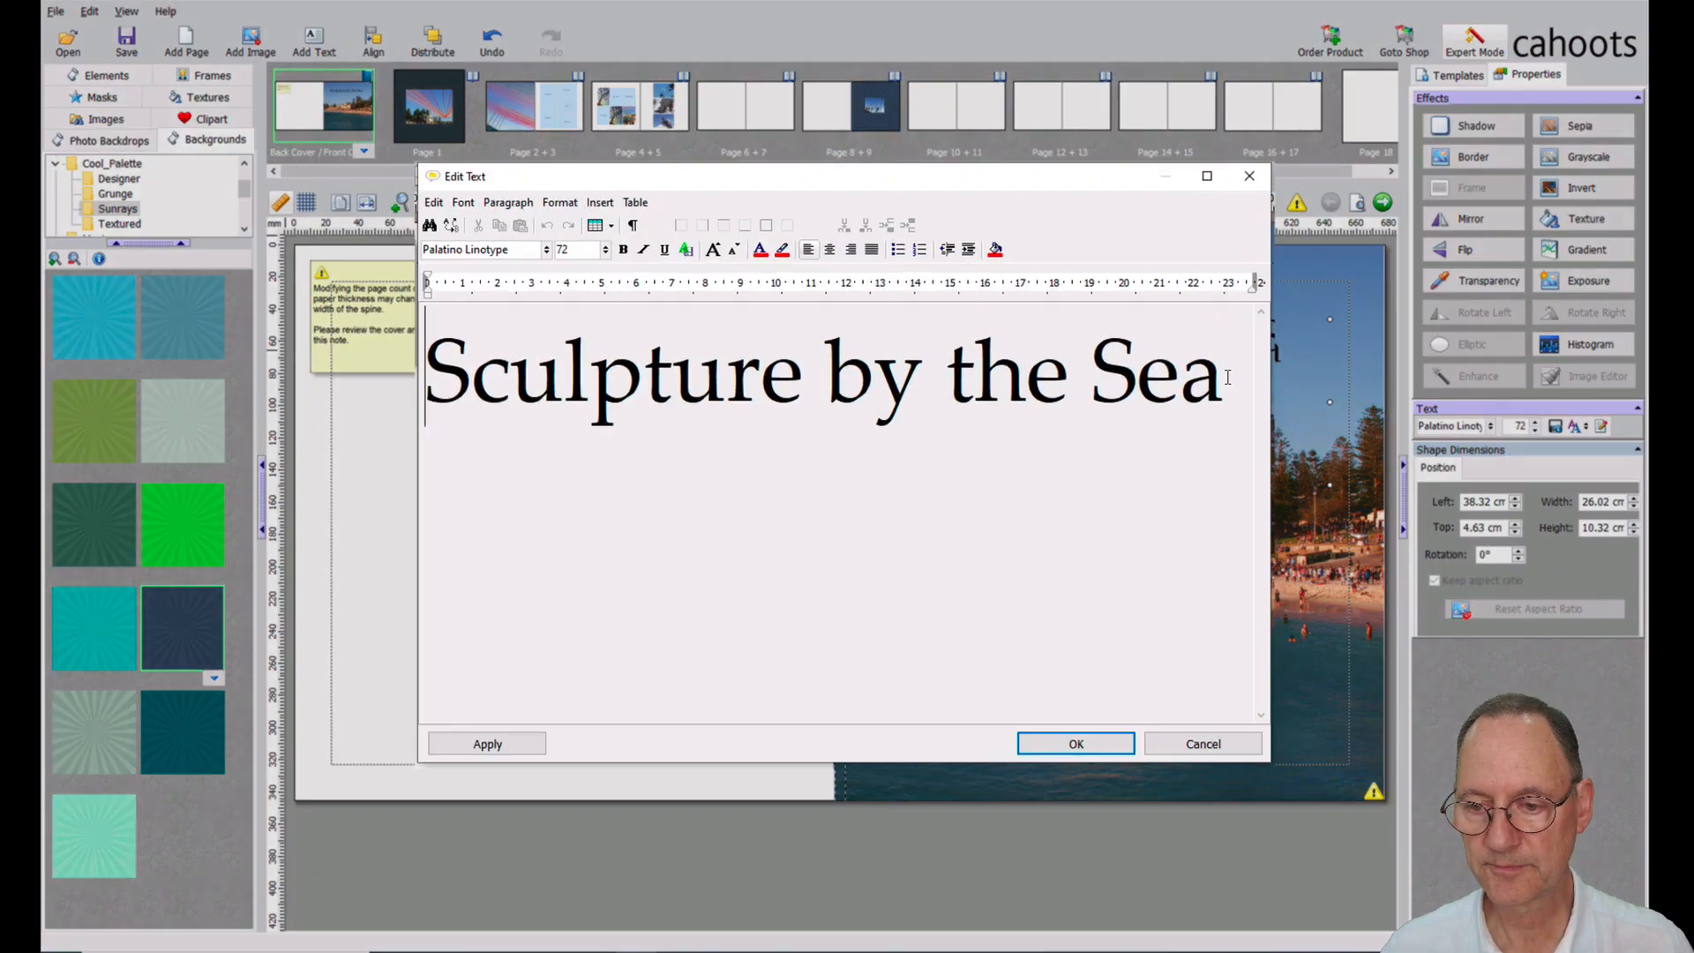
{"action": "left_click_drag", "start_coordinate": [1197, 386], "coordinate": [1096, 381]}
{"action": "left_click_drag", "start_coordinate": [1222, 340], "coordinate": [273, 338]}
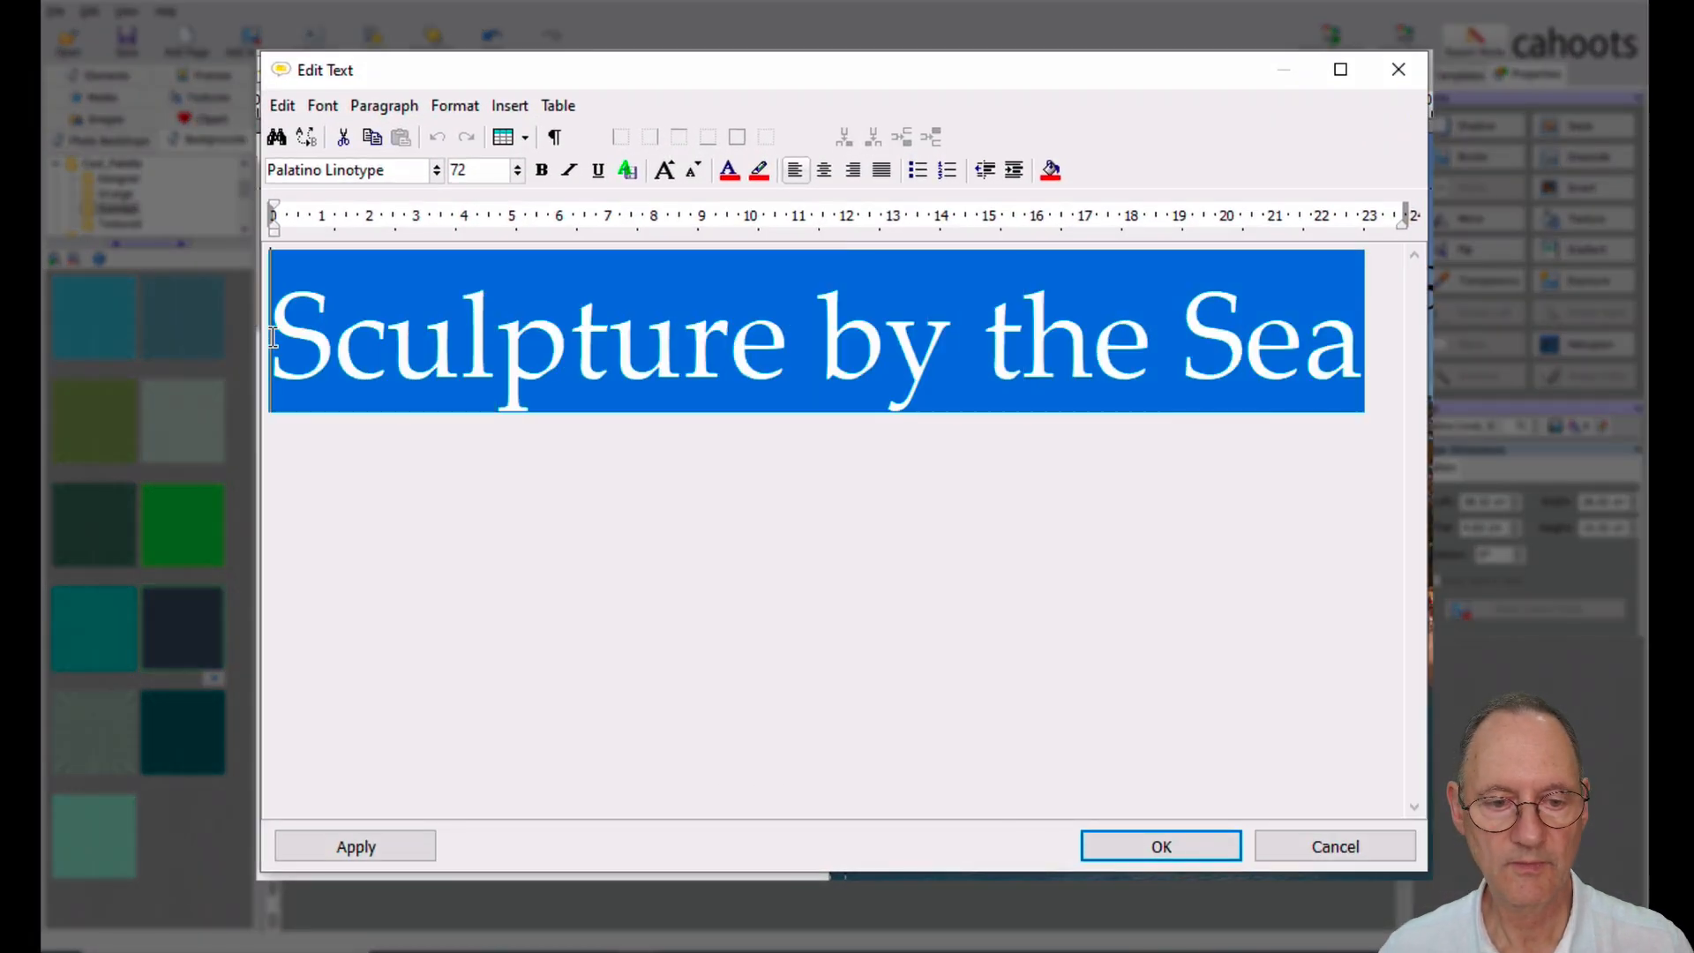
{"action": "left_click", "coordinate": [728, 171]}
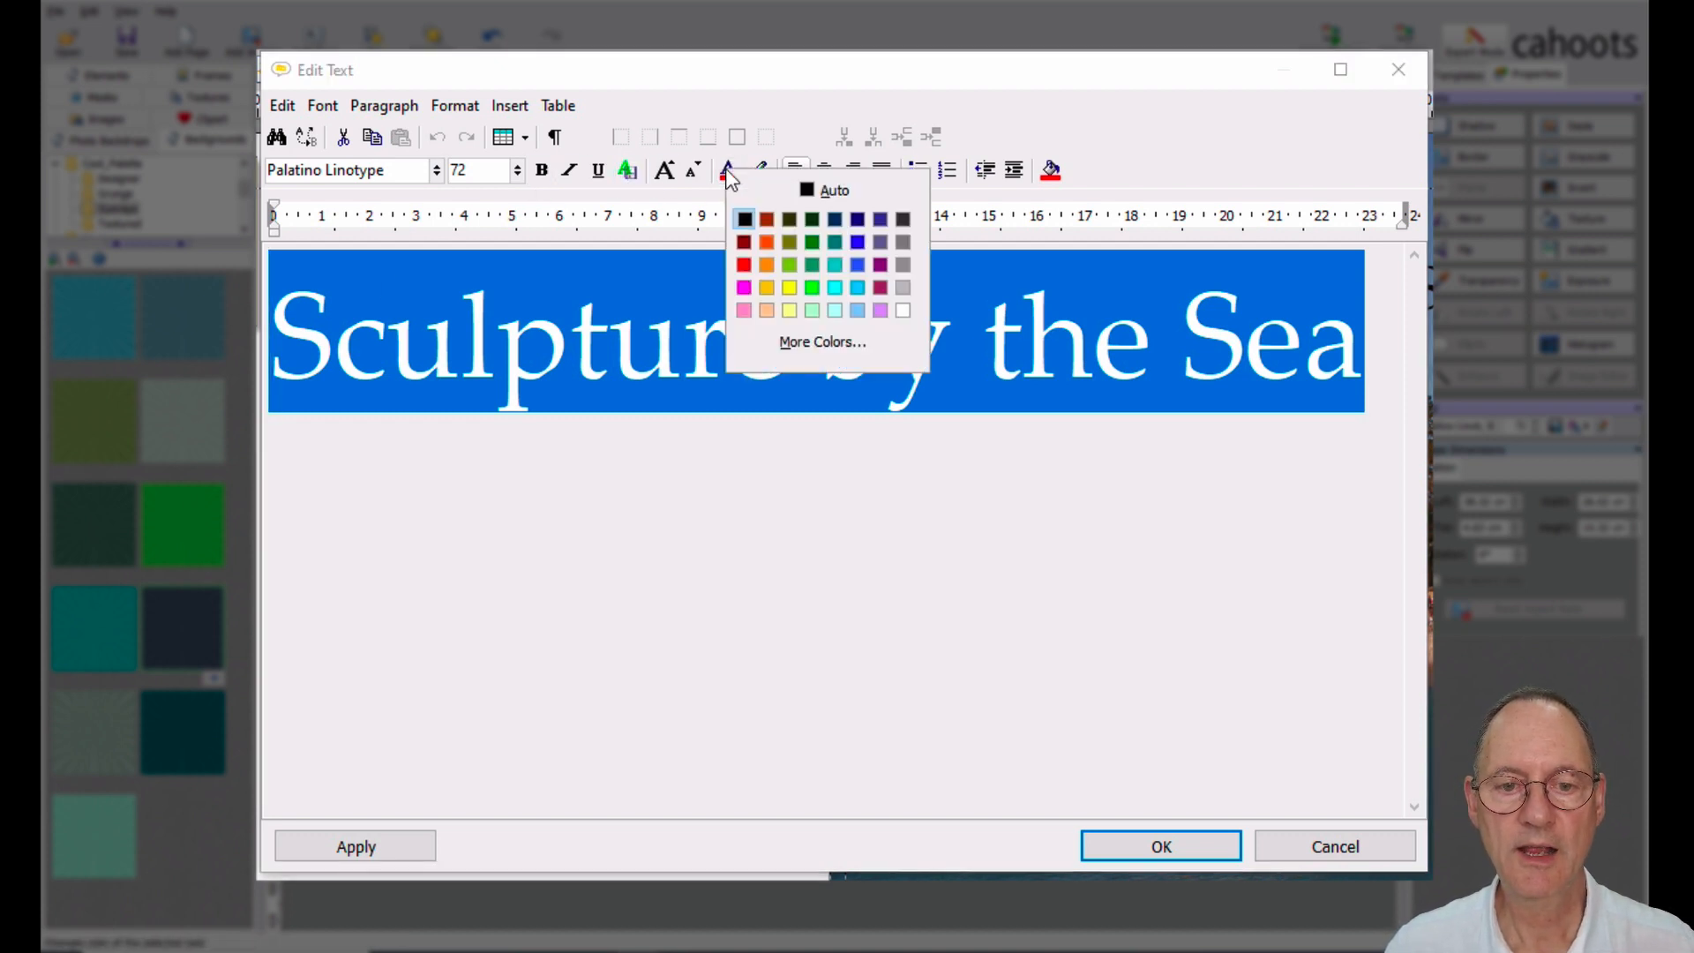
{"action": "left_click", "coordinate": [903, 311]}
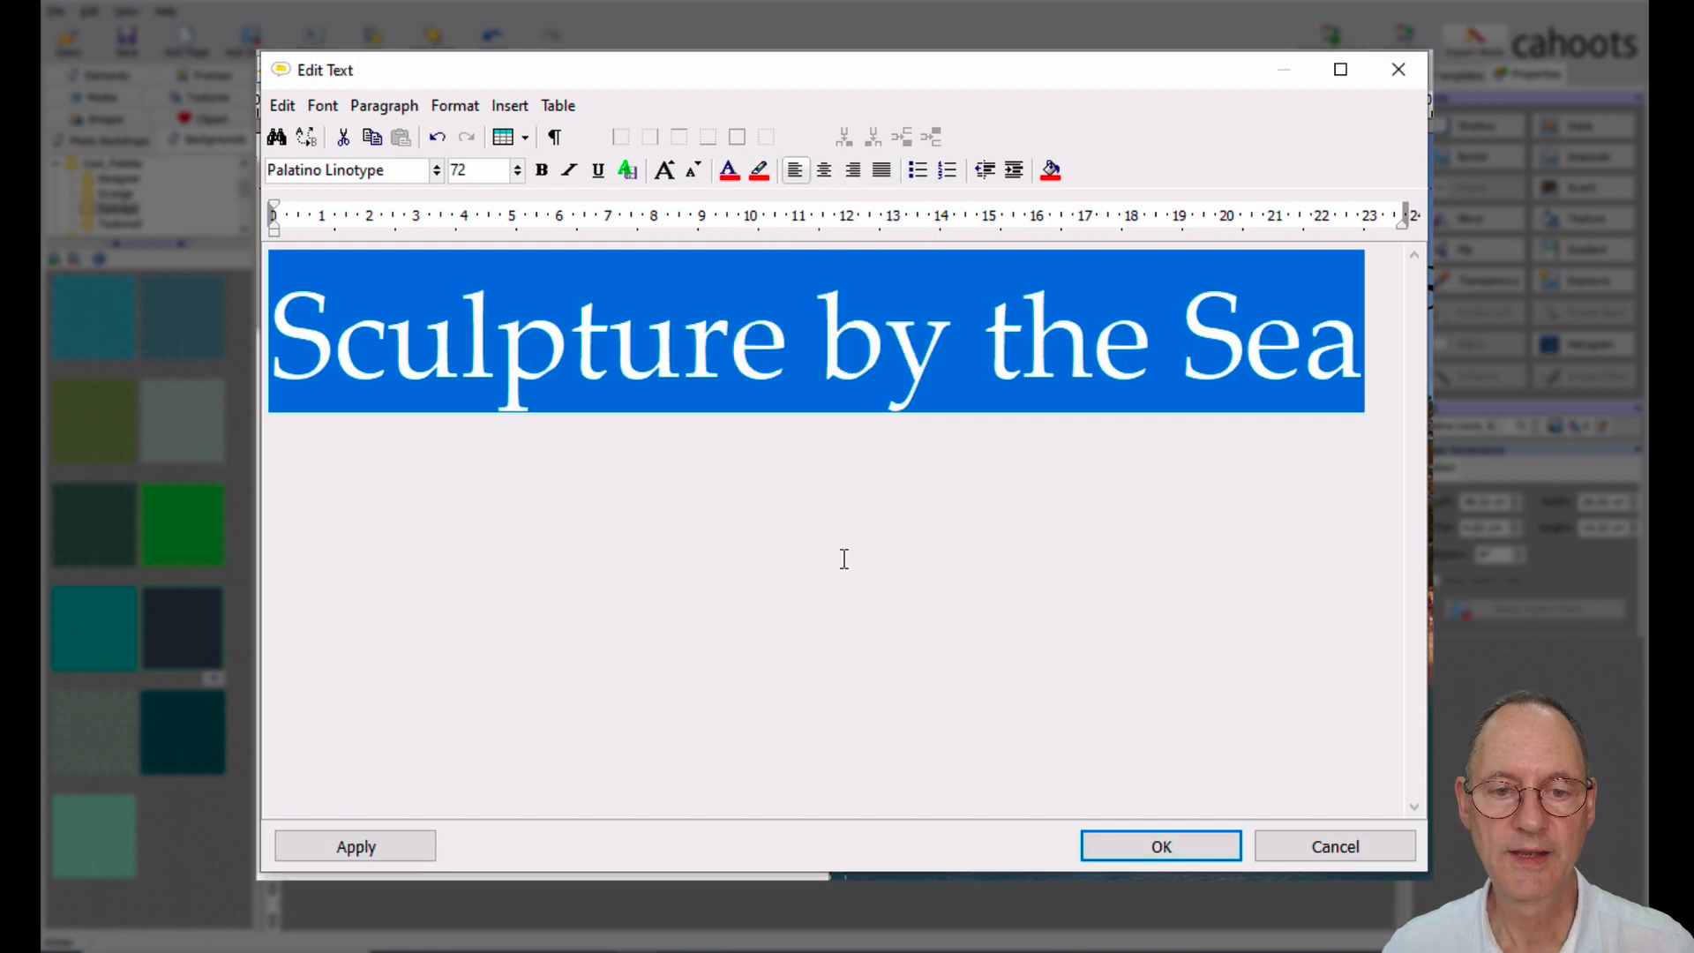
{"action": "left_click", "coordinate": [824, 172]}
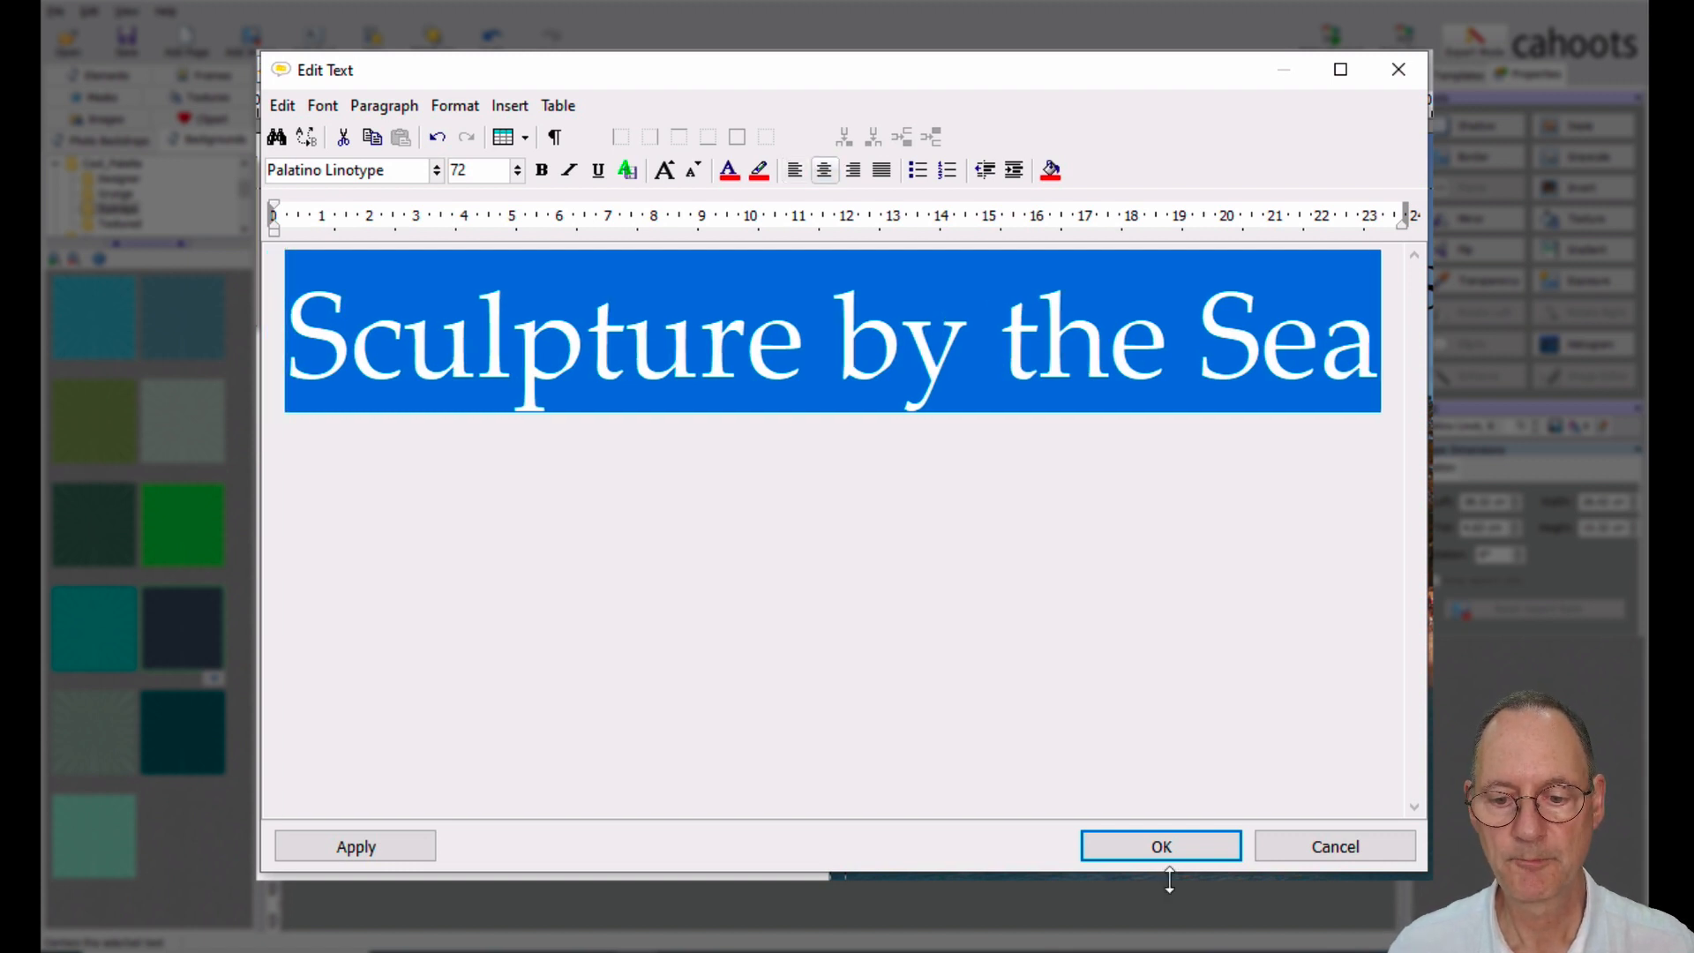
{"action": "left_click", "coordinate": [1162, 848]}
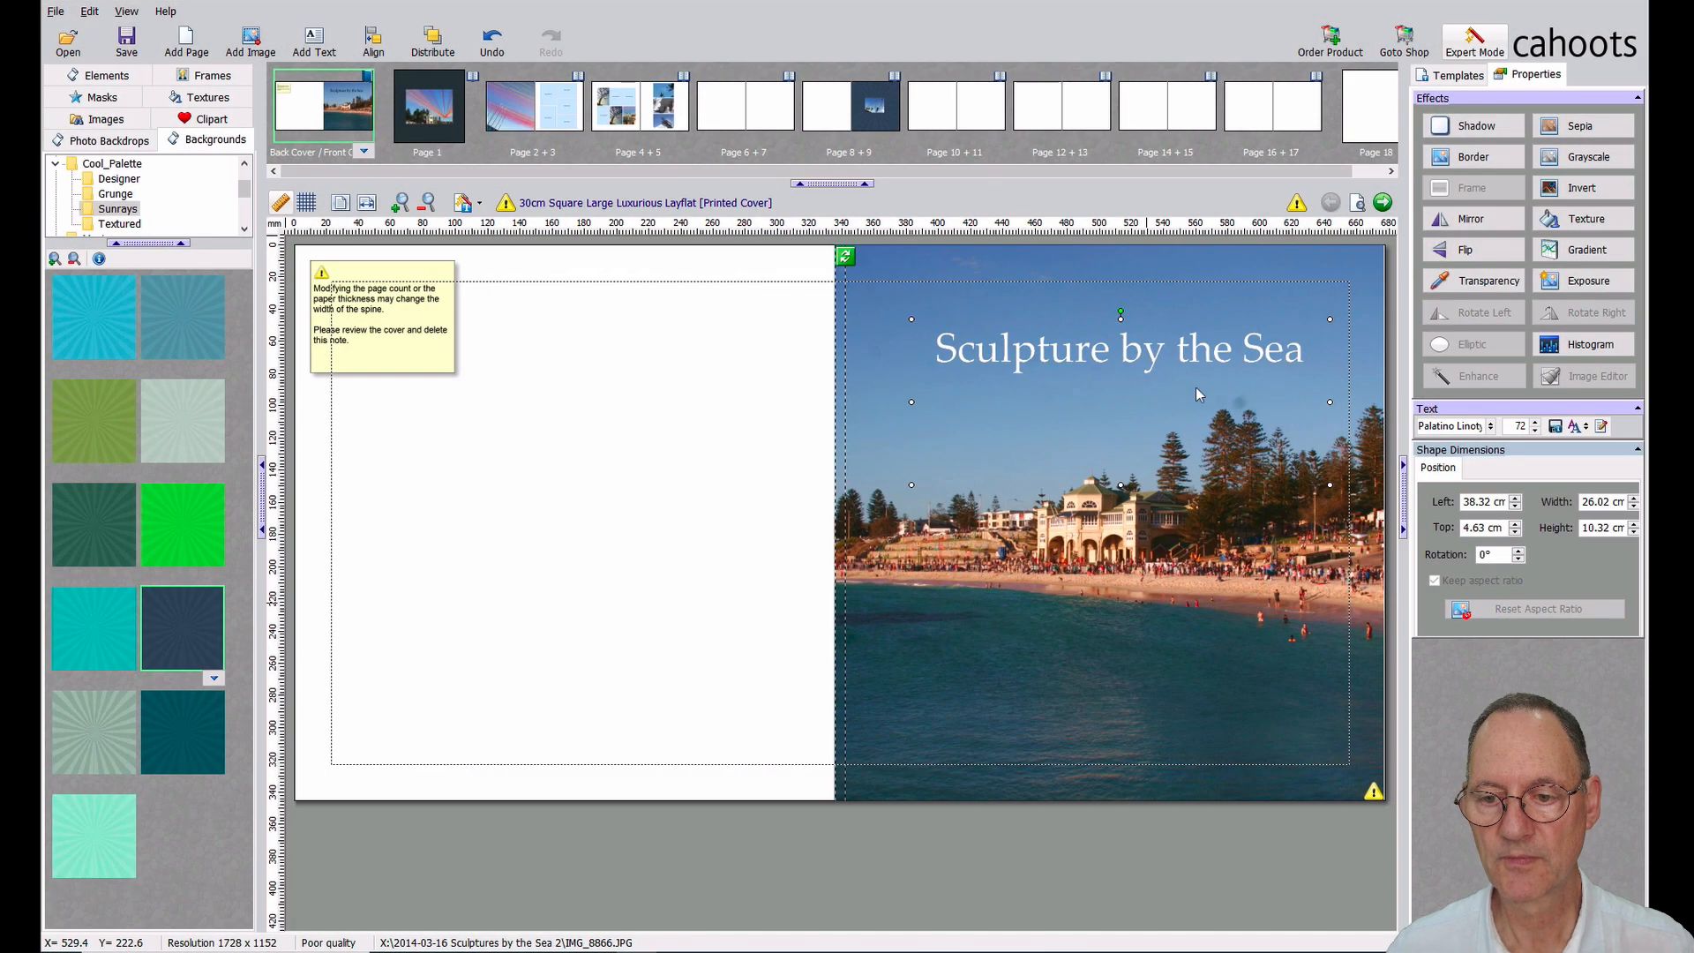
Reposition the title in the front cover's sky at about 37.8 cm from the left and 3.9 cm from the top.
{"action": "mouse_move", "coordinate": [1205, 355]}
{"action": "left_mouse_down"}
{"action": "mouse_move", "coordinate": [1184, 349]}
{"action": "mouse_move", "coordinate": [1207, 353]}
{"action": "left_mouse_up"}
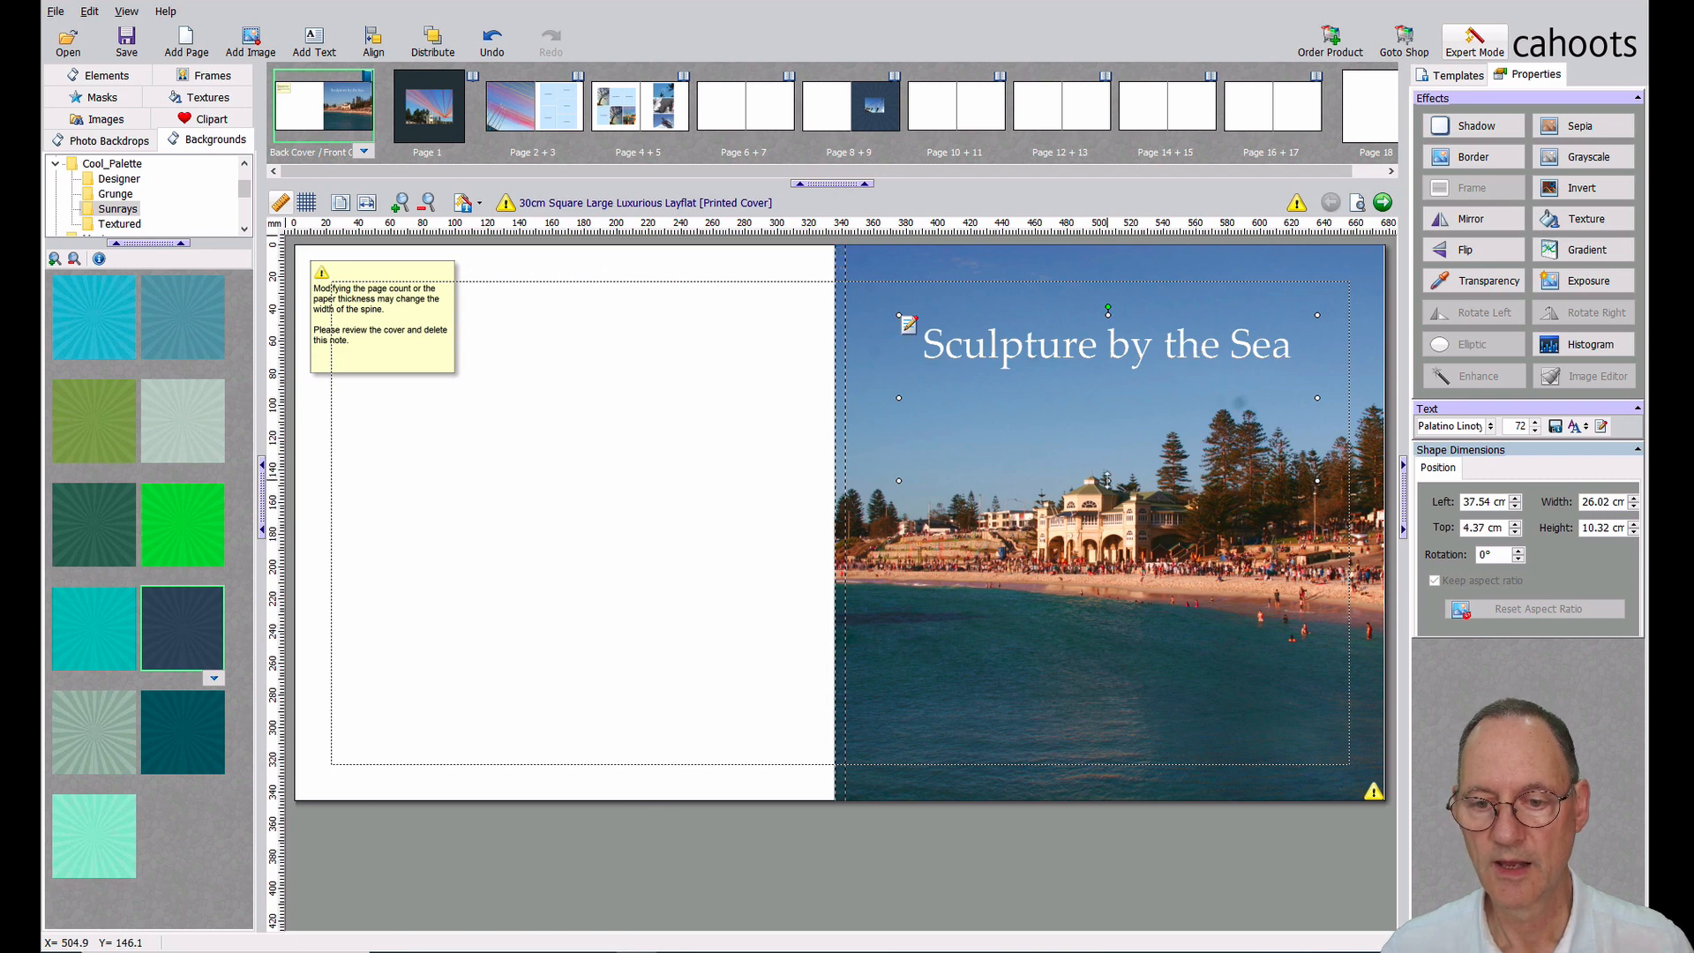
{"action": "left_click", "coordinate": [733, 455]}
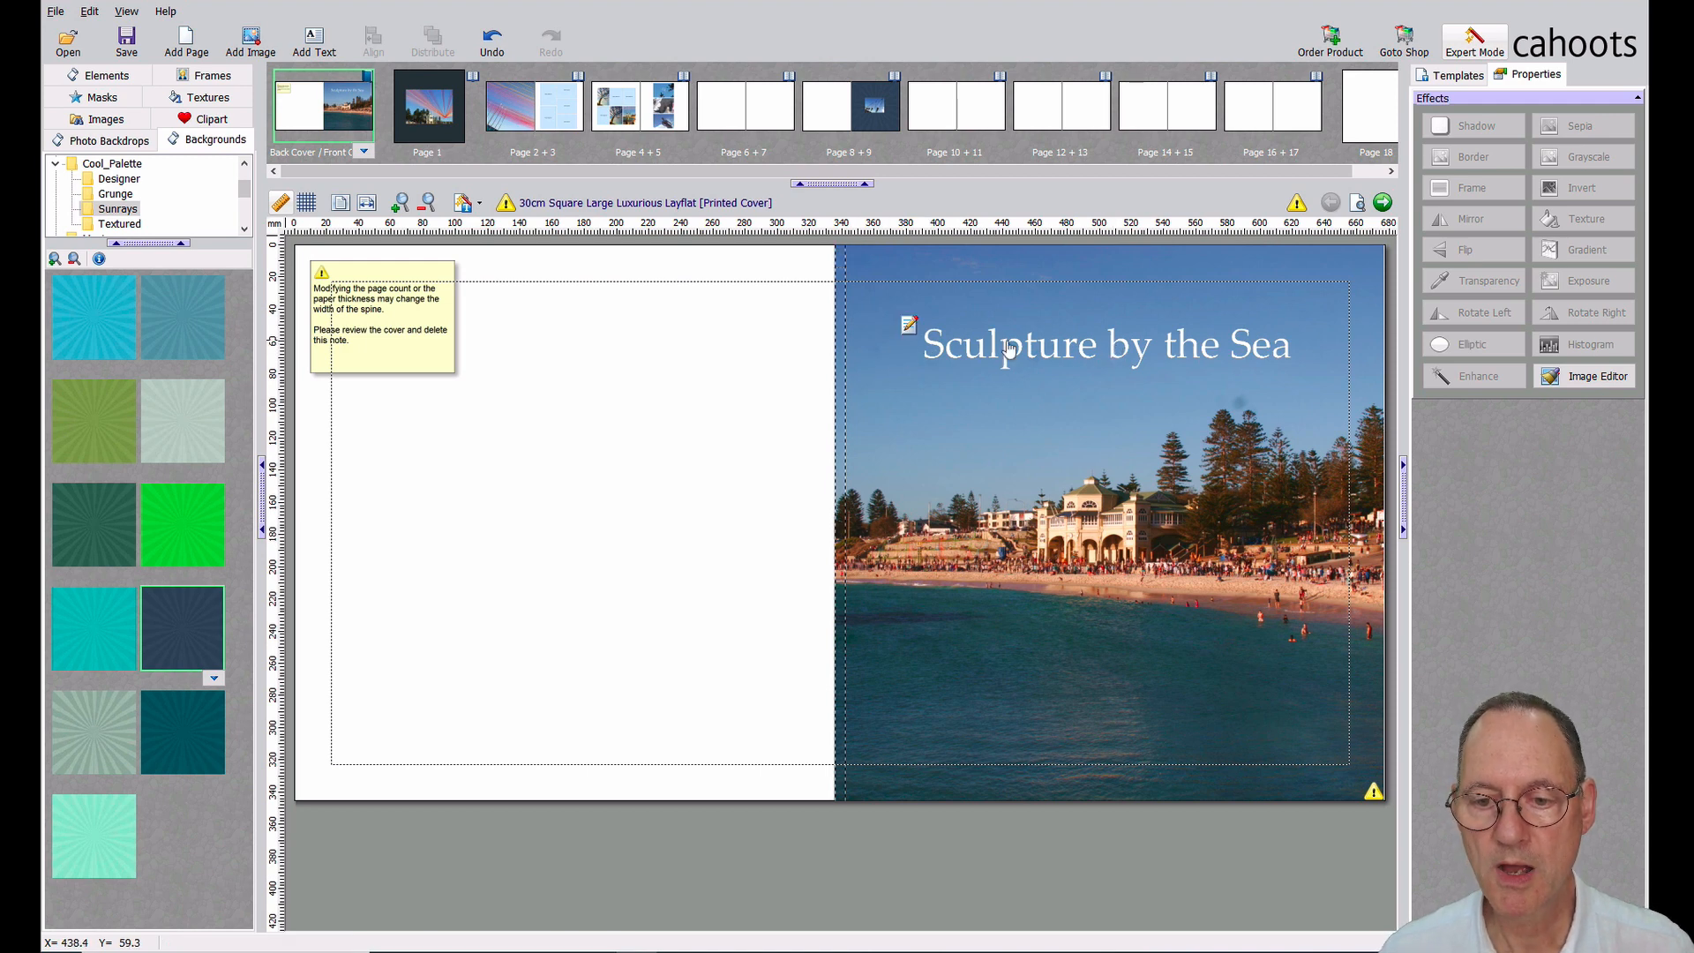
{"action": "left_click", "coordinate": [1075, 354]}
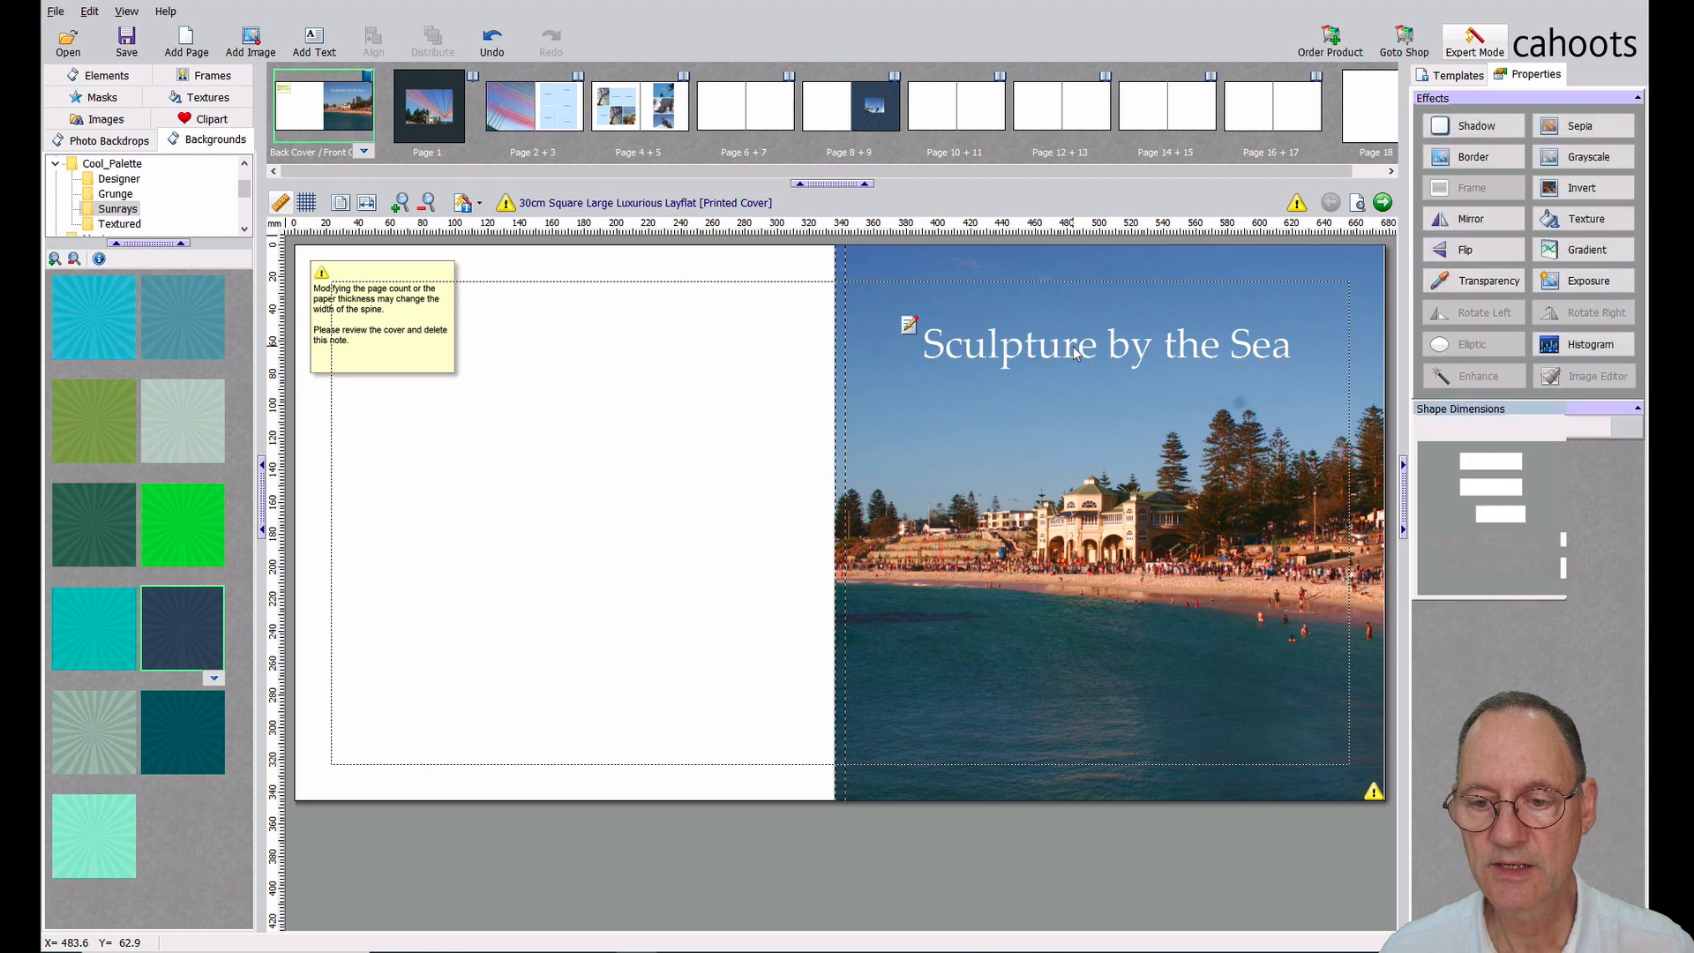
{"action": "left_click_drag", "start_coordinate": [1076, 463], "coordinate": [1091, 528]}
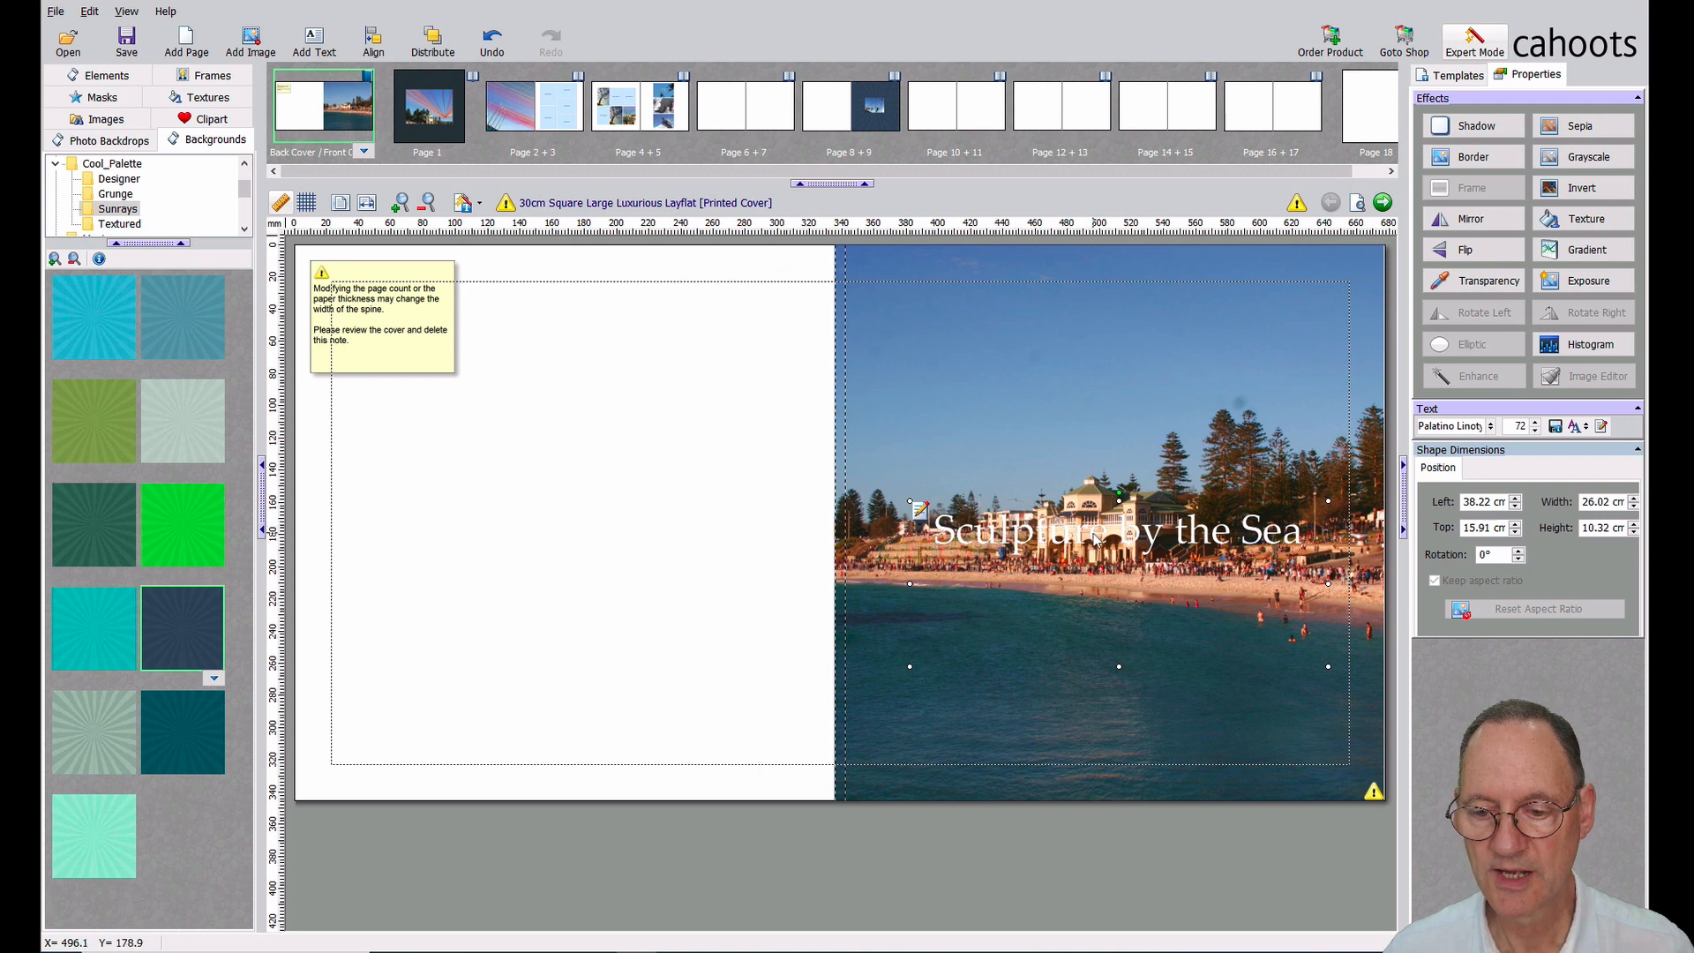
{"action": "left_click_drag", "start_coordinate": [1095, 538], "coordinate": [1086, 340]}
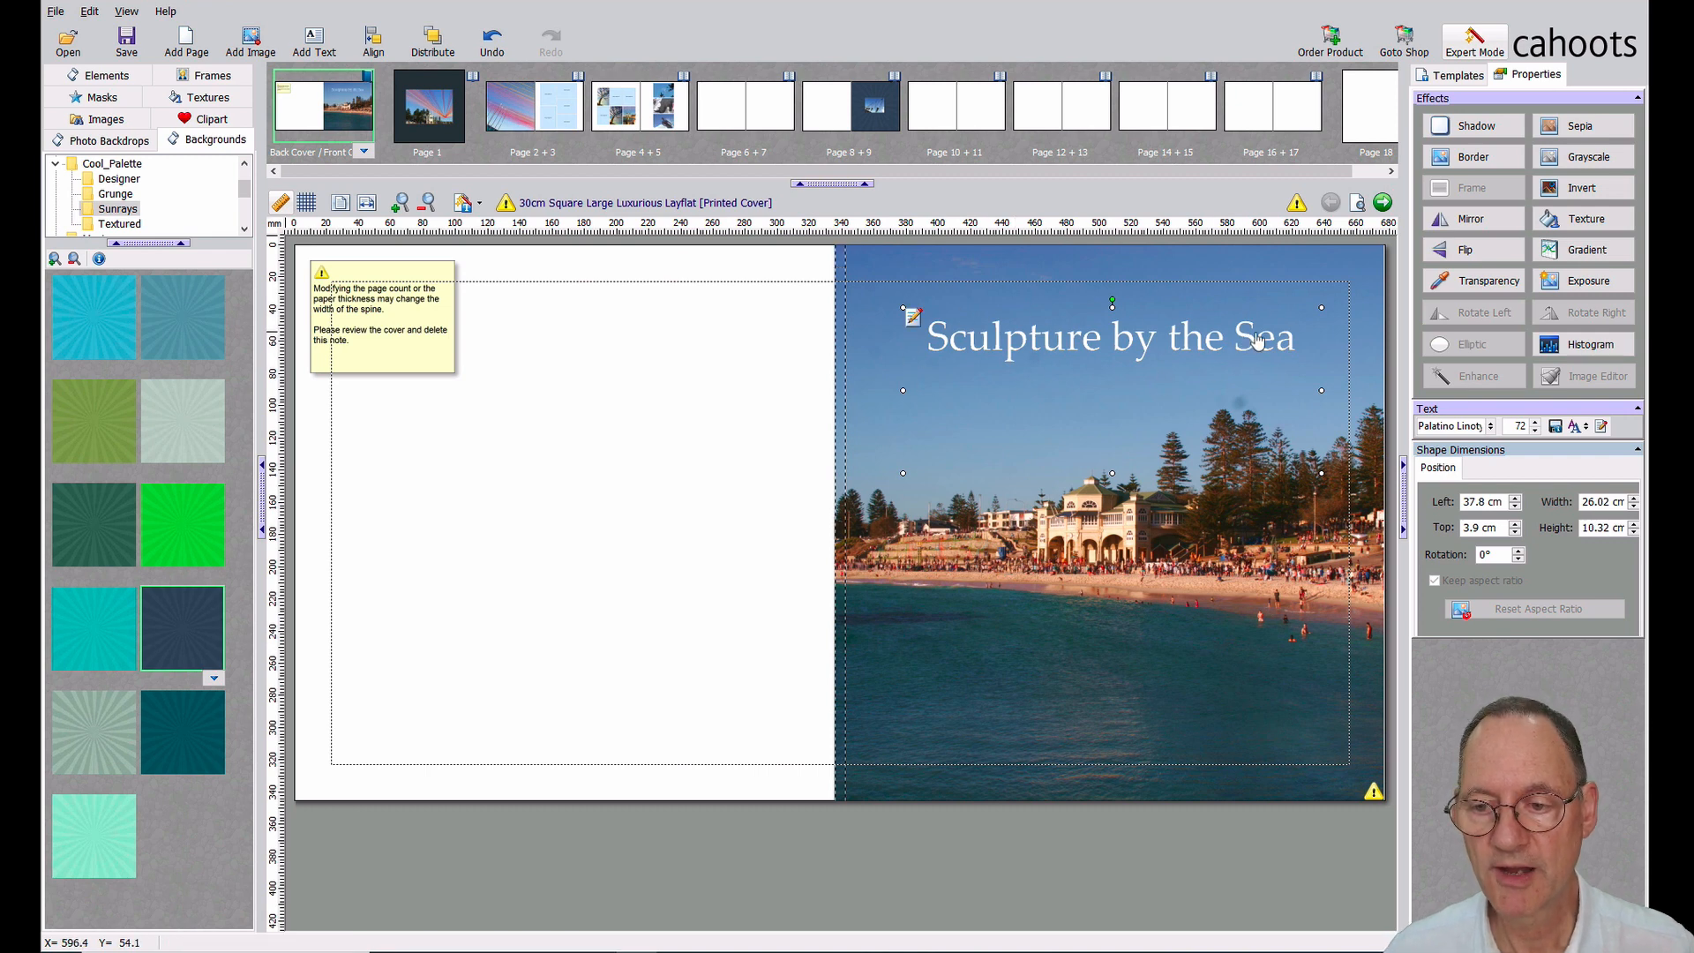
Open the front cover title for editing and select all of its text.
{"action": "double_click", "coordinate": [1119, 342]}
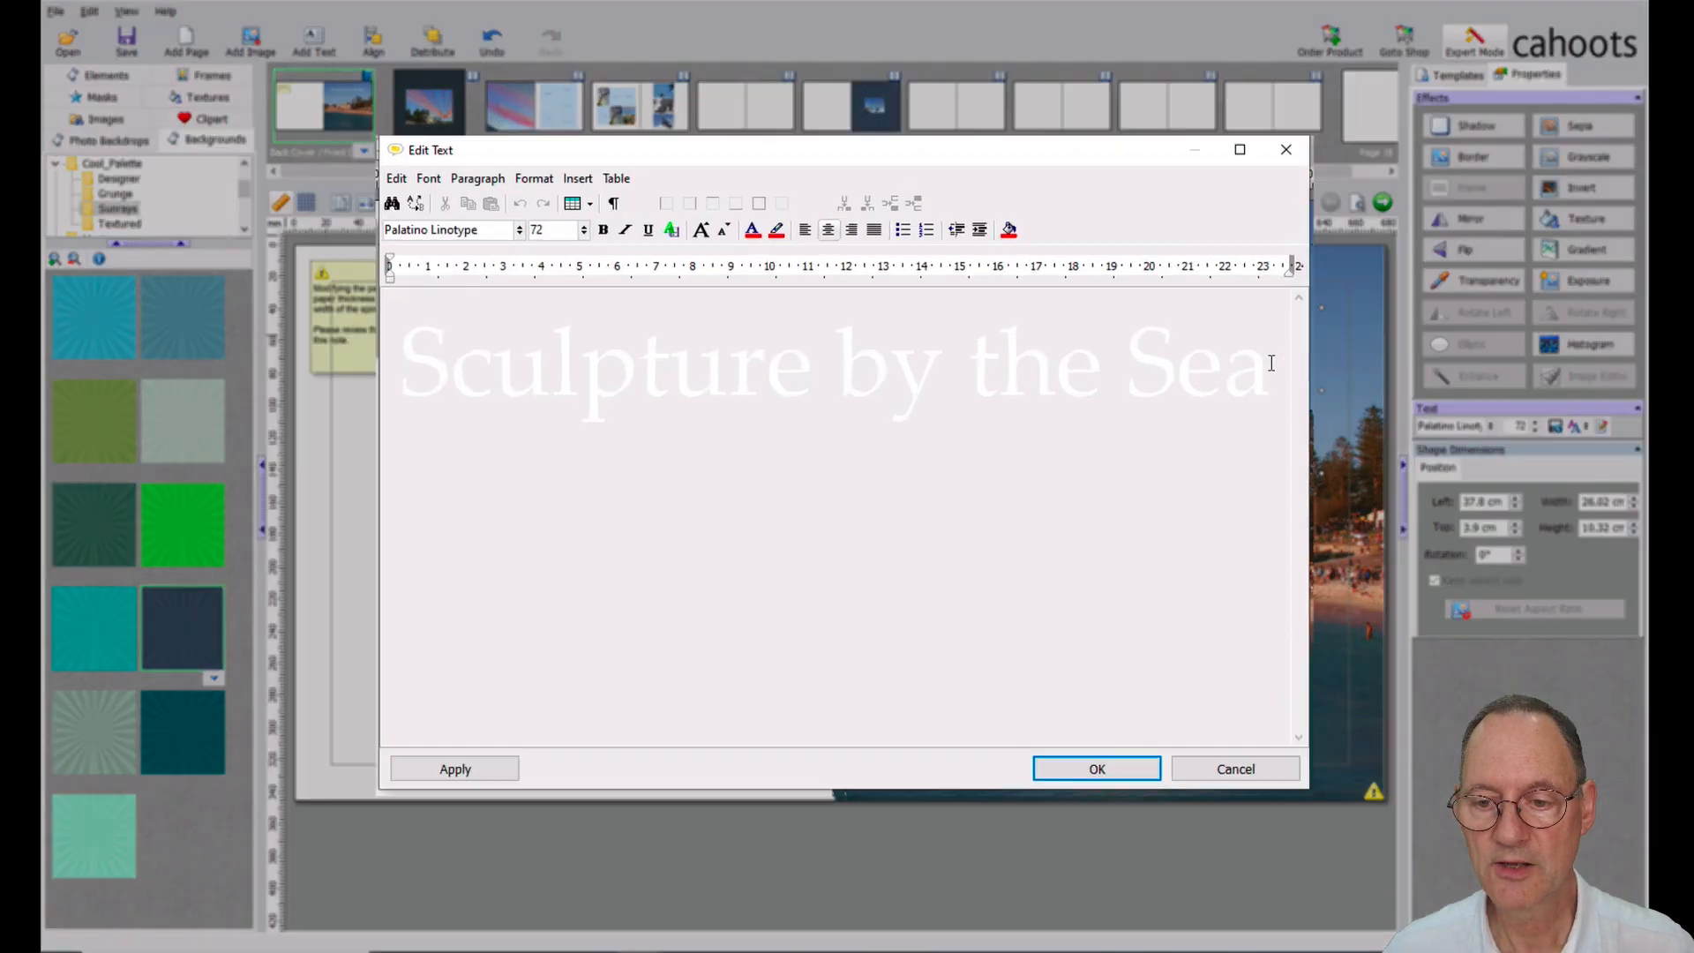
{"action": "key", "text": "ctrl+a"}
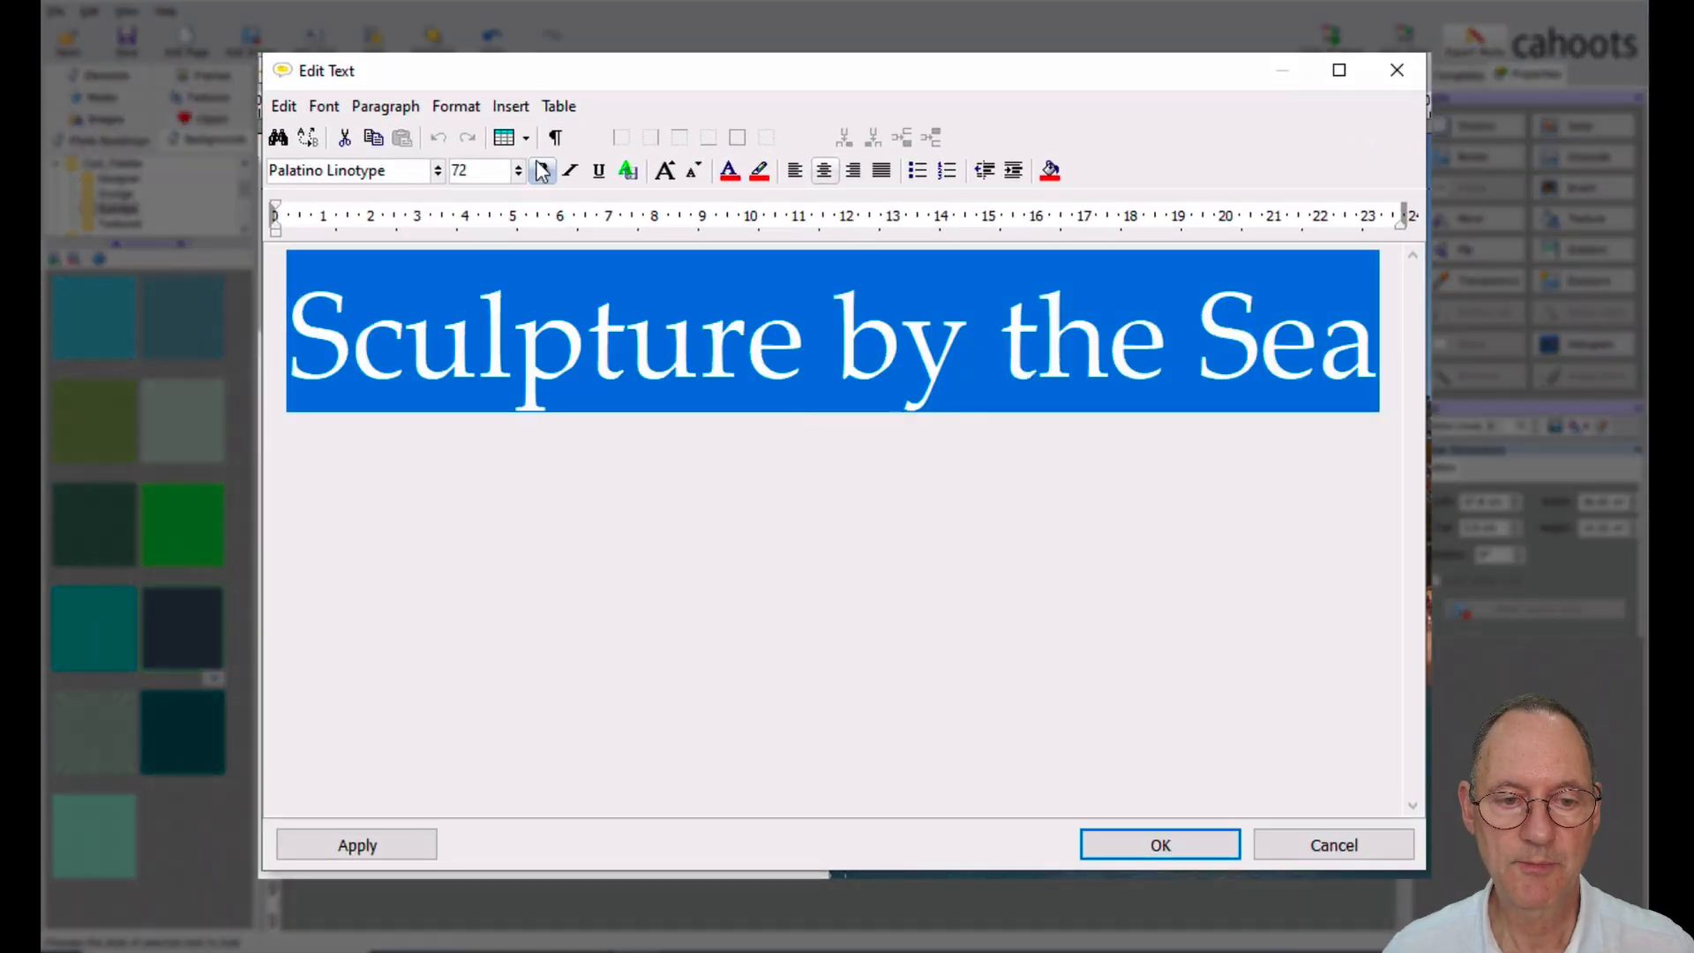
{"action": "left_click", "coordinate": [476, 170]}
{"action": "left_click", "coordinate": [361, 180]}
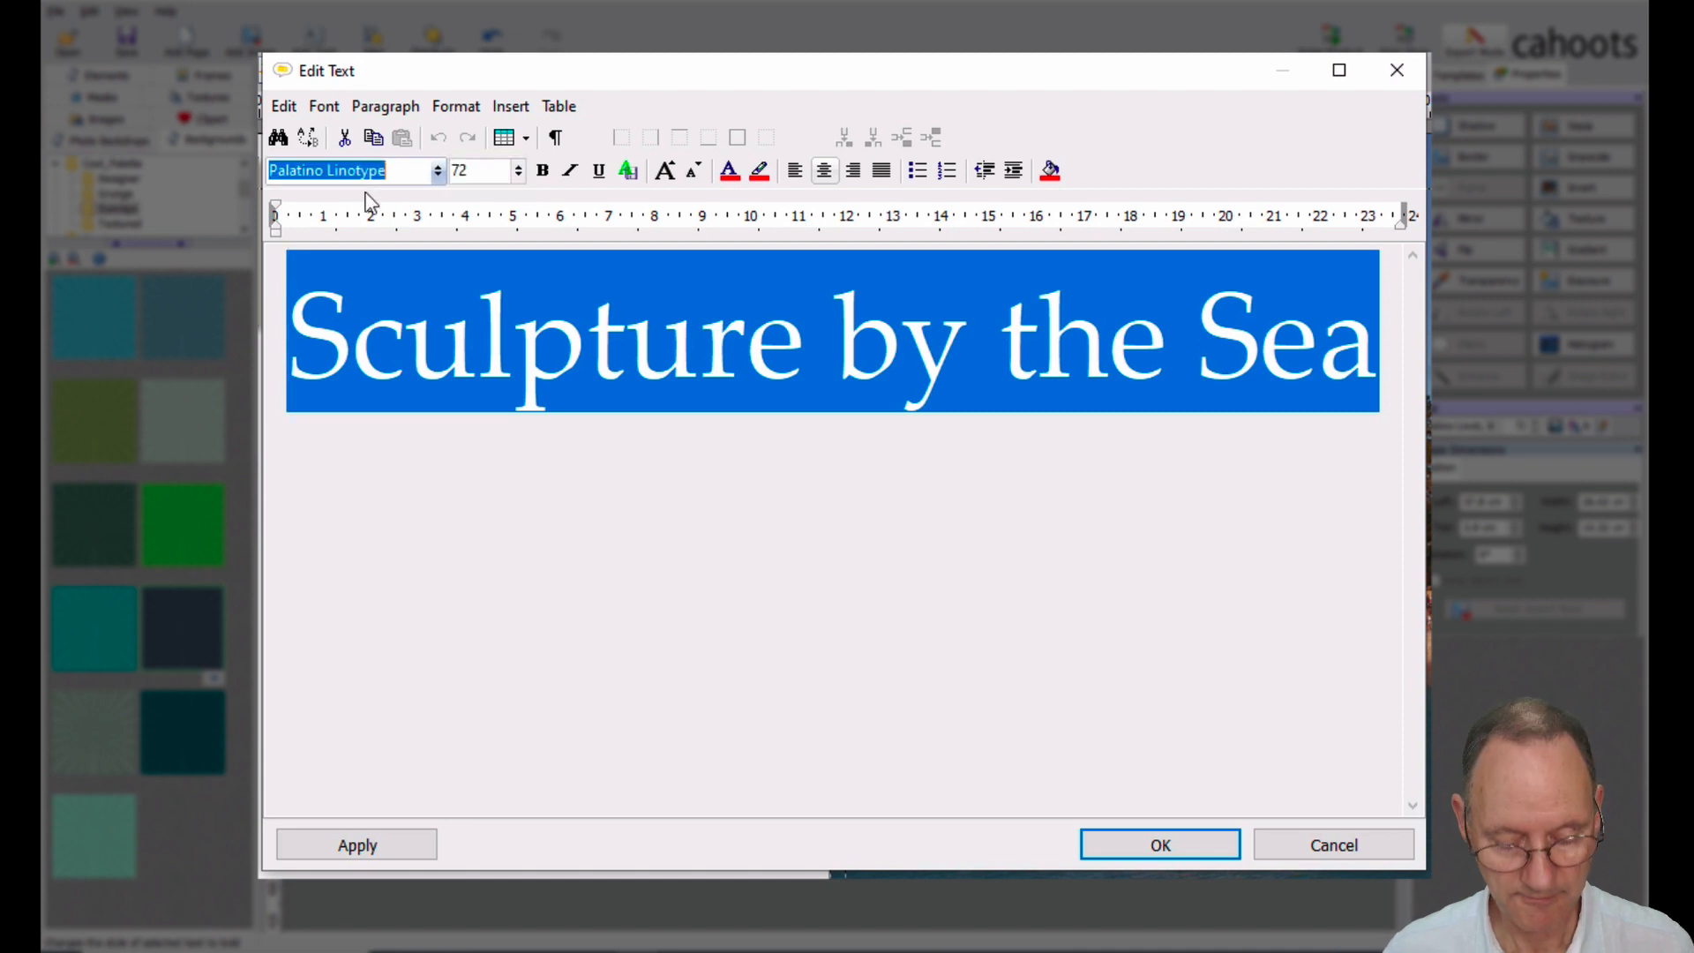
{"action": "type", "text": "5"}
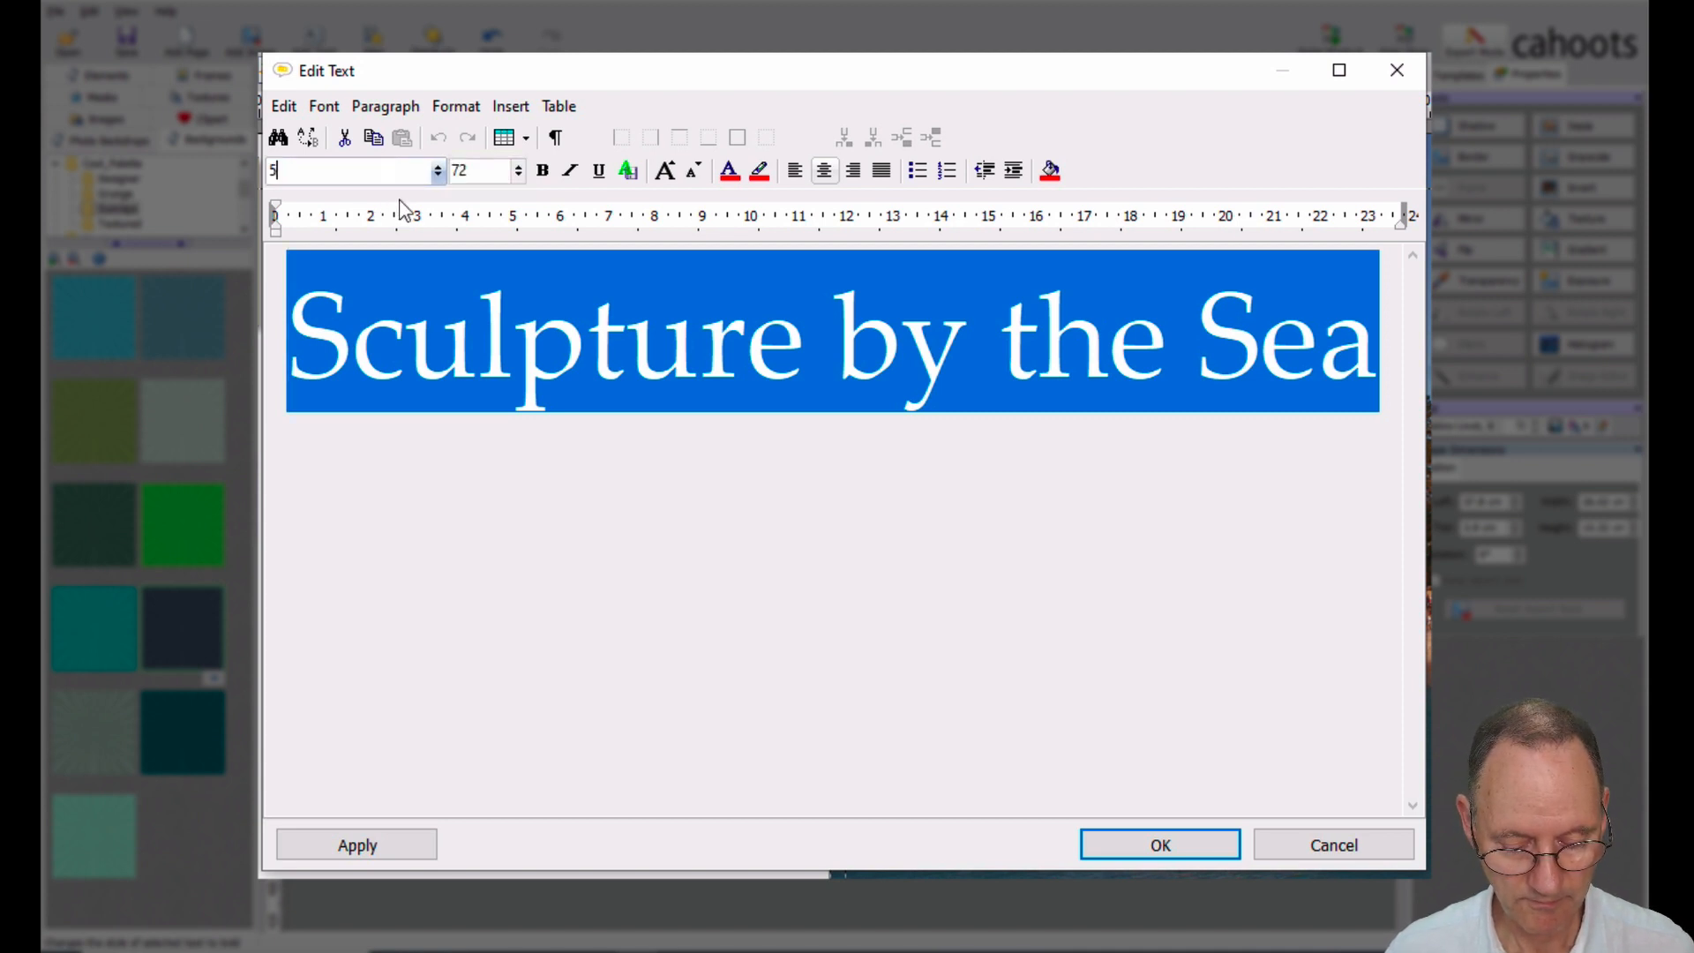
{"action": "type", "text": "0"}
{"action": "key", "text": "Return"}
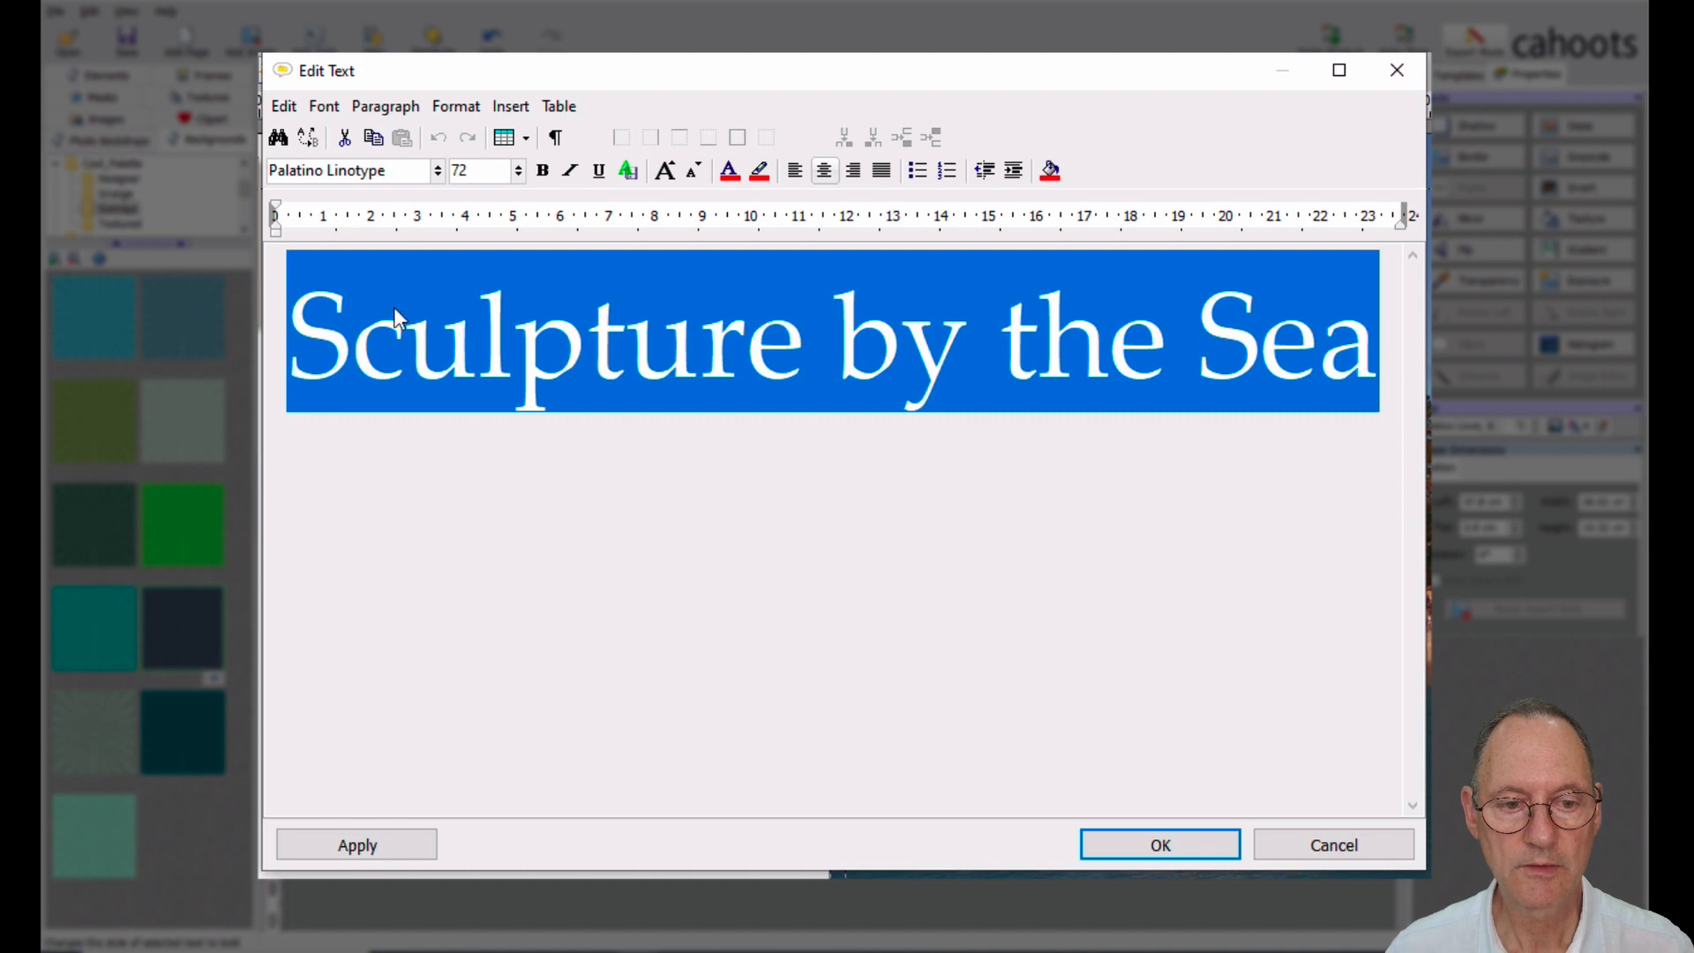
Set the whole title to size 50, apply it and move it to about 37.08 cm from the left and 4.58 cm from the top.
{"action": "left_click", "coordinate": [325, 318]}
{"action": "key", "text": "Home"}
{"action": "key", "text": "shift+End"}
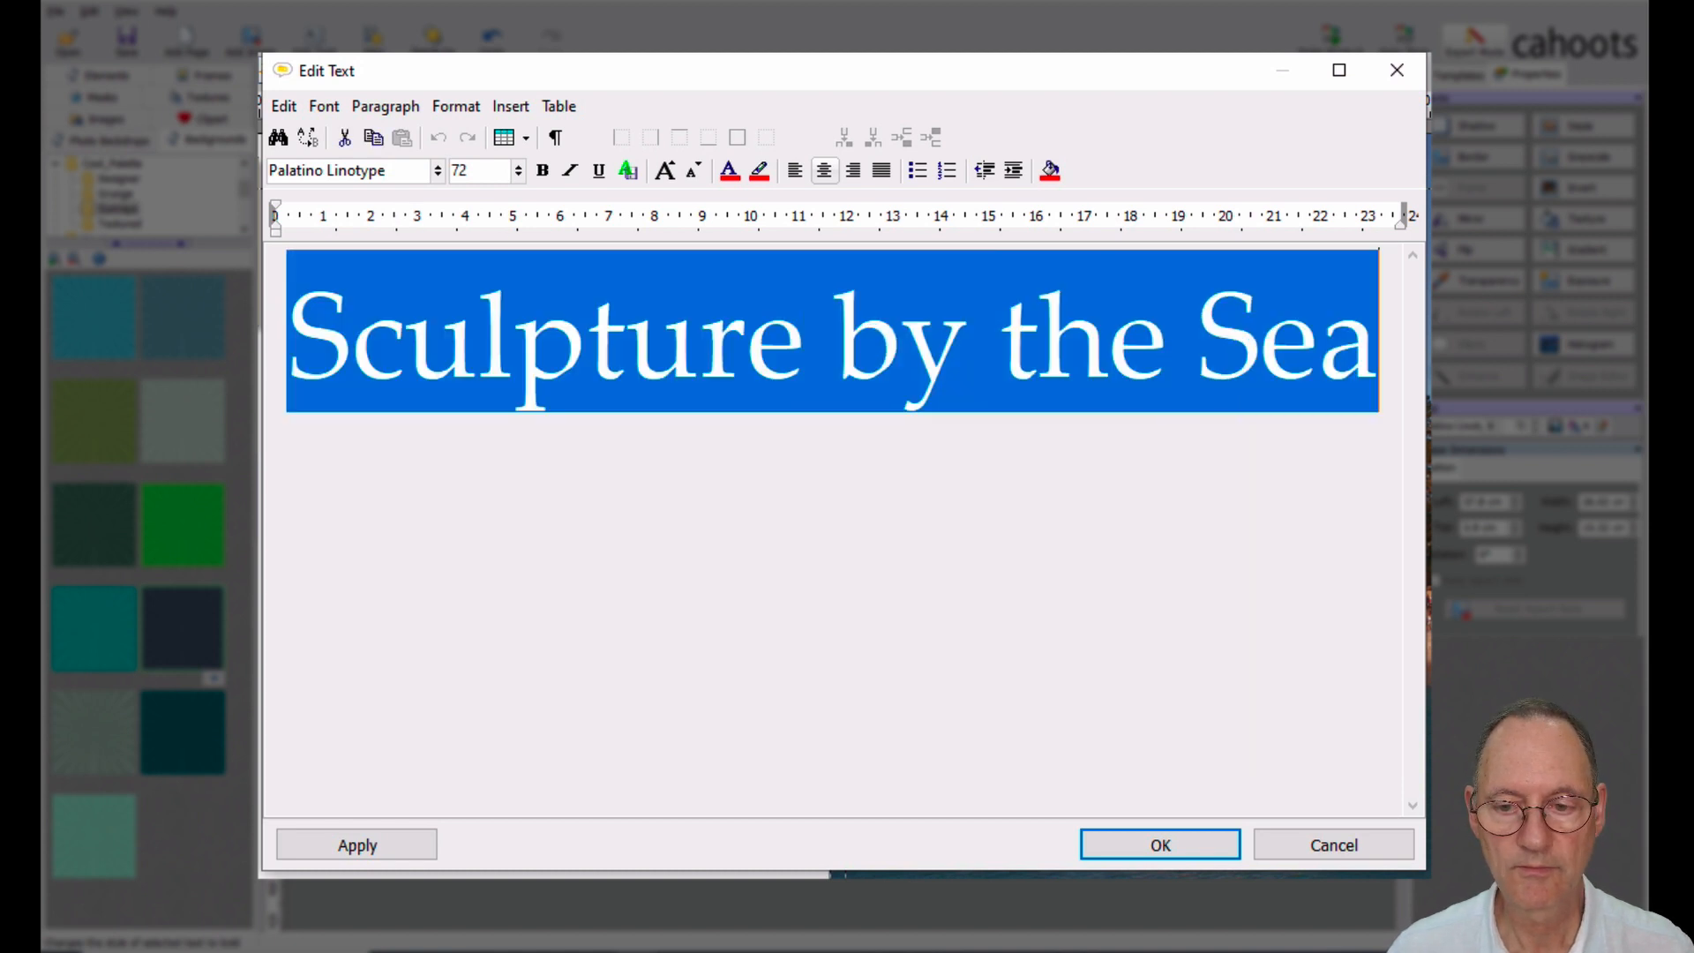
{"action": "left_click", "coordinate": [487, 172]}
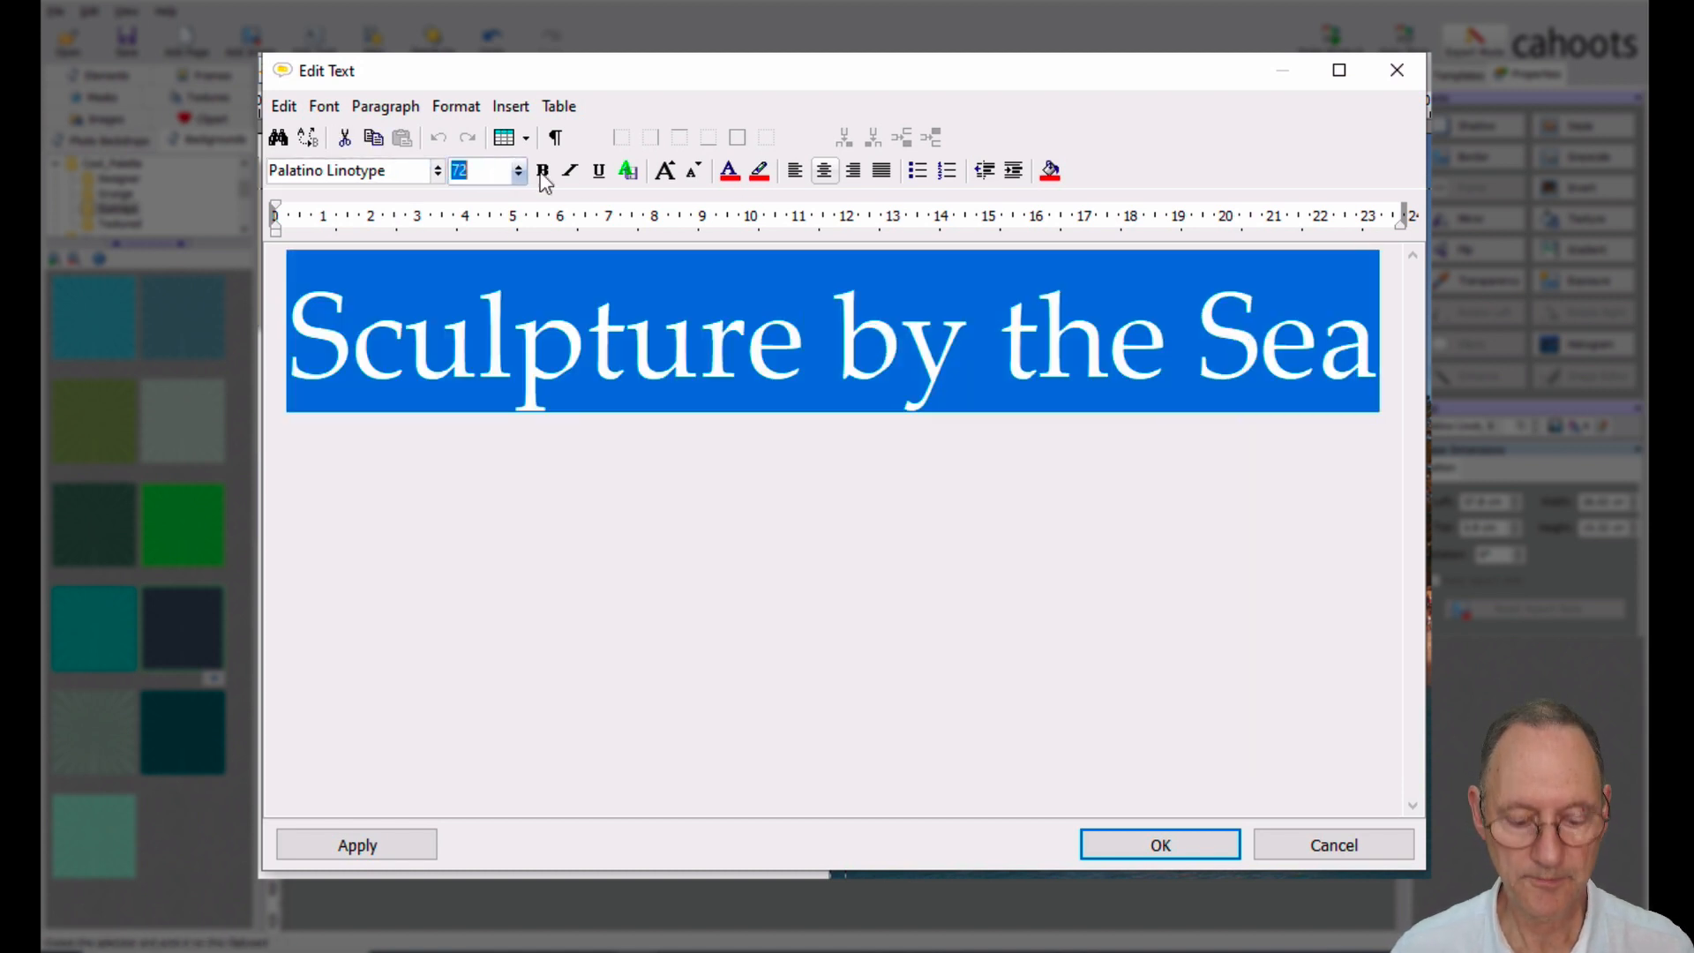
{"action": "type", "text": "5"}
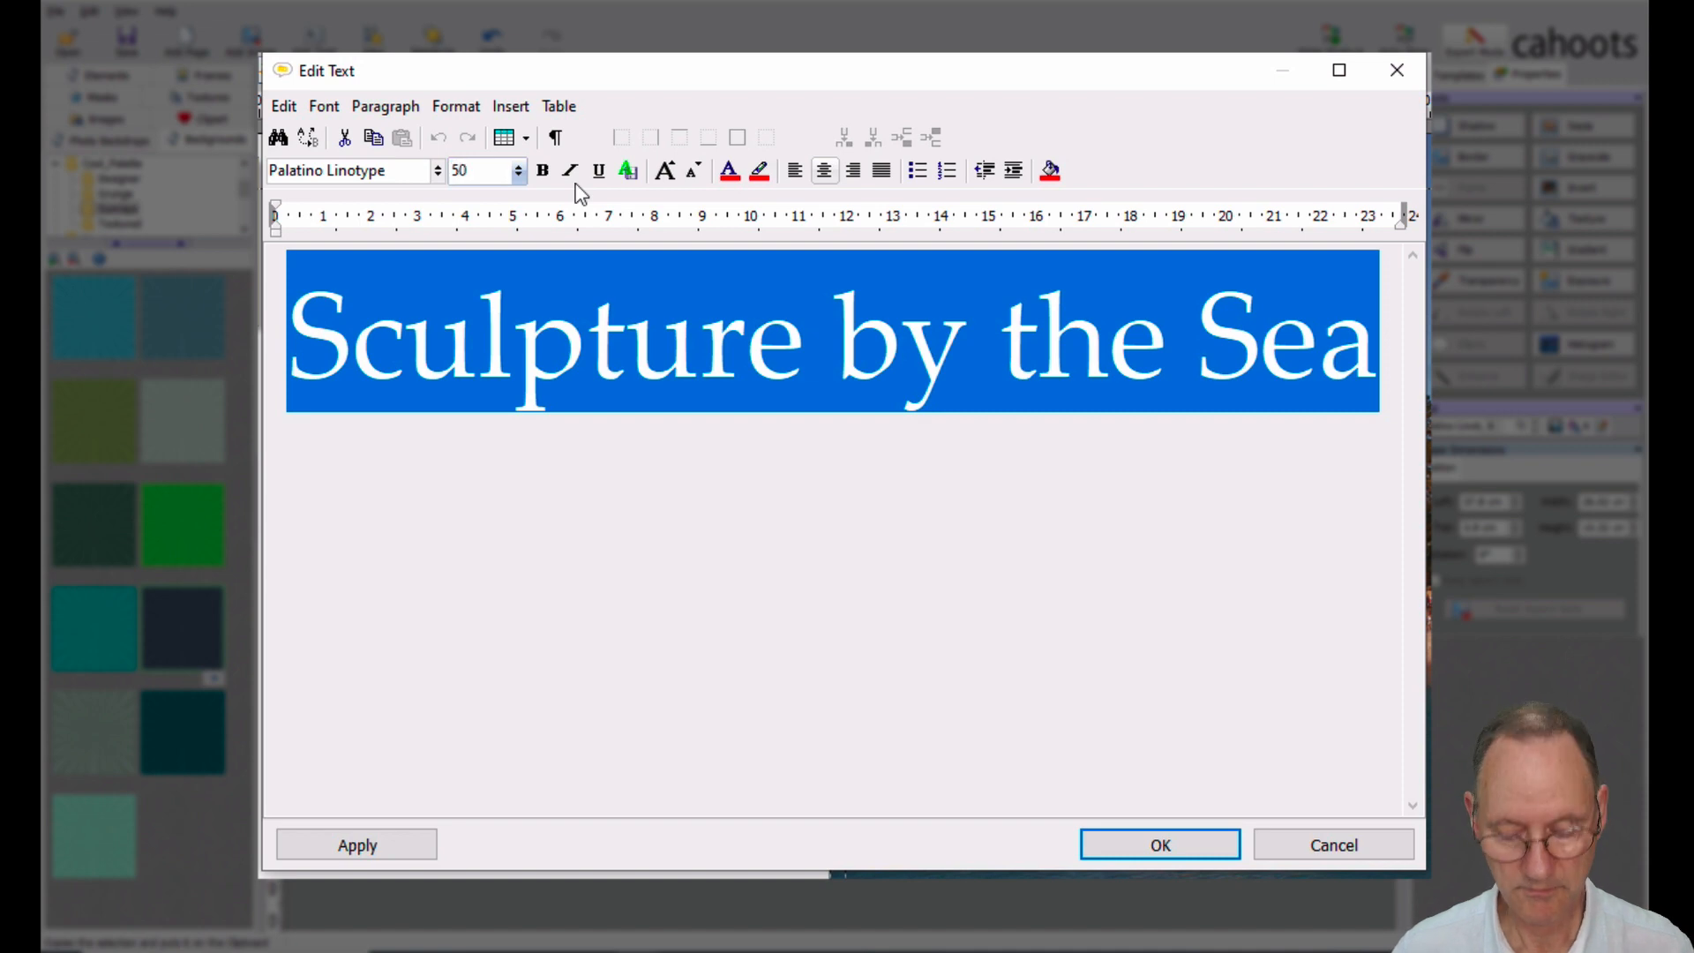
{"action": "type", "text": "0"}
{"action": "key", "text": "Return"}
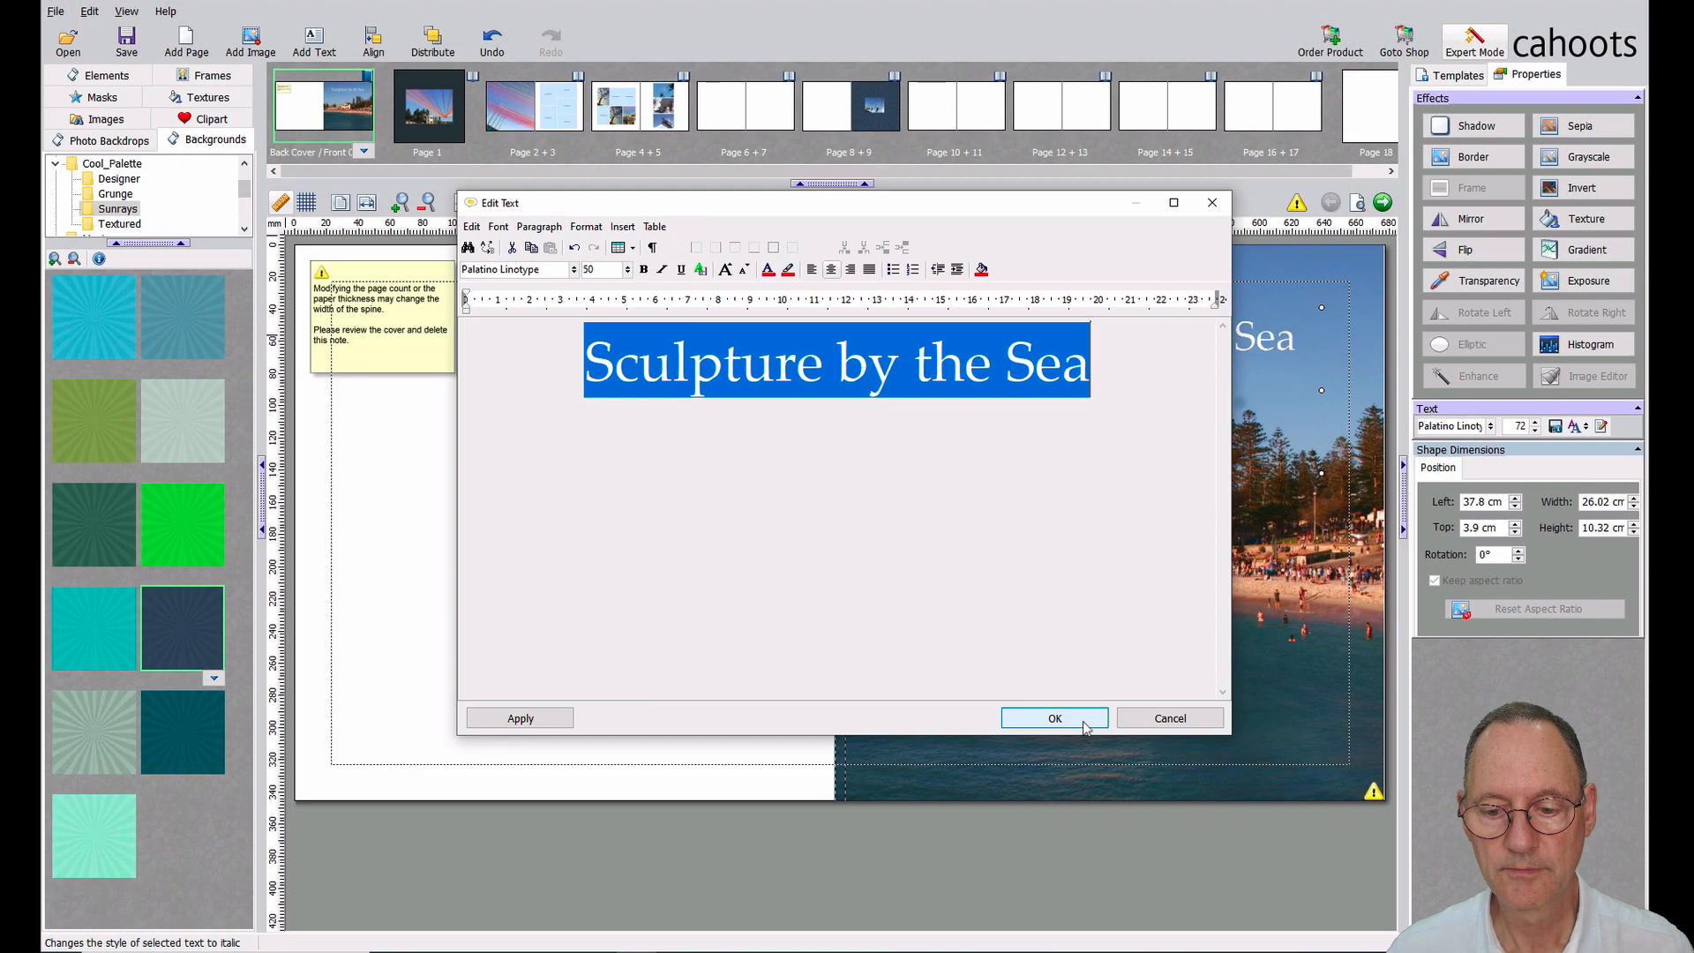
{"action": "left_click", "coordinate": [1086, 727]}
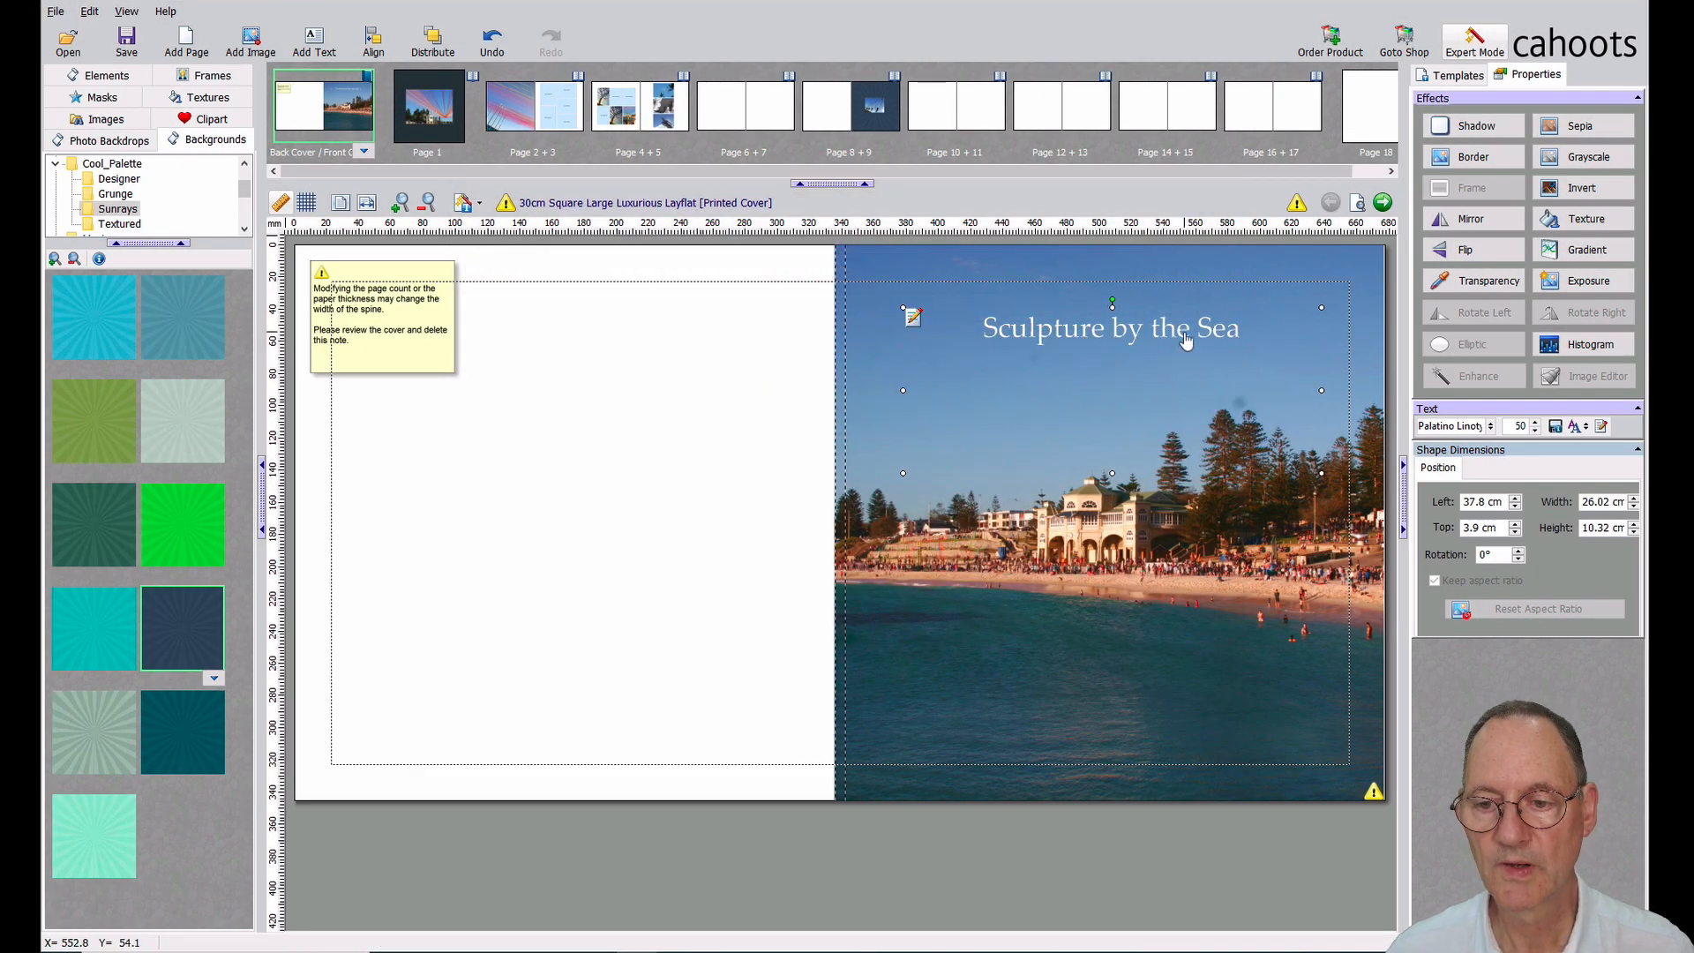
{"action": "left_click_drag", "start_coordinate": [1187, 341], "coordinate": [1173, 350]}
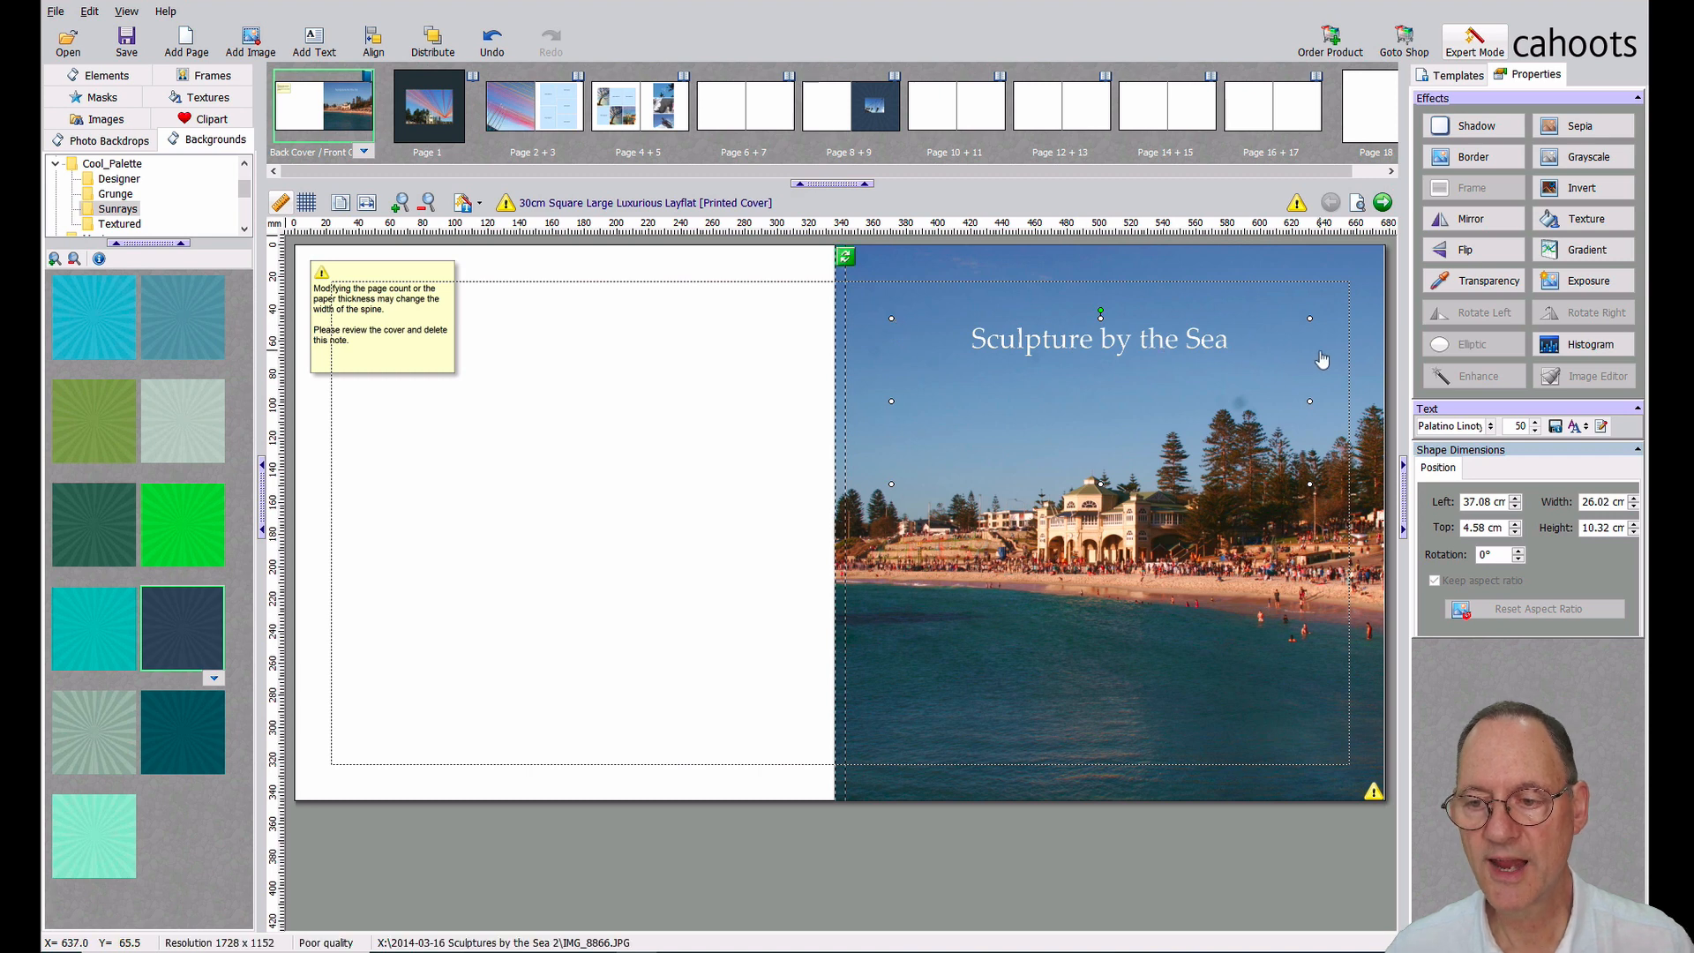
Preview the cover spread and return to the editing view.
{"action": "left_click", "coordinate": [862, 336]}
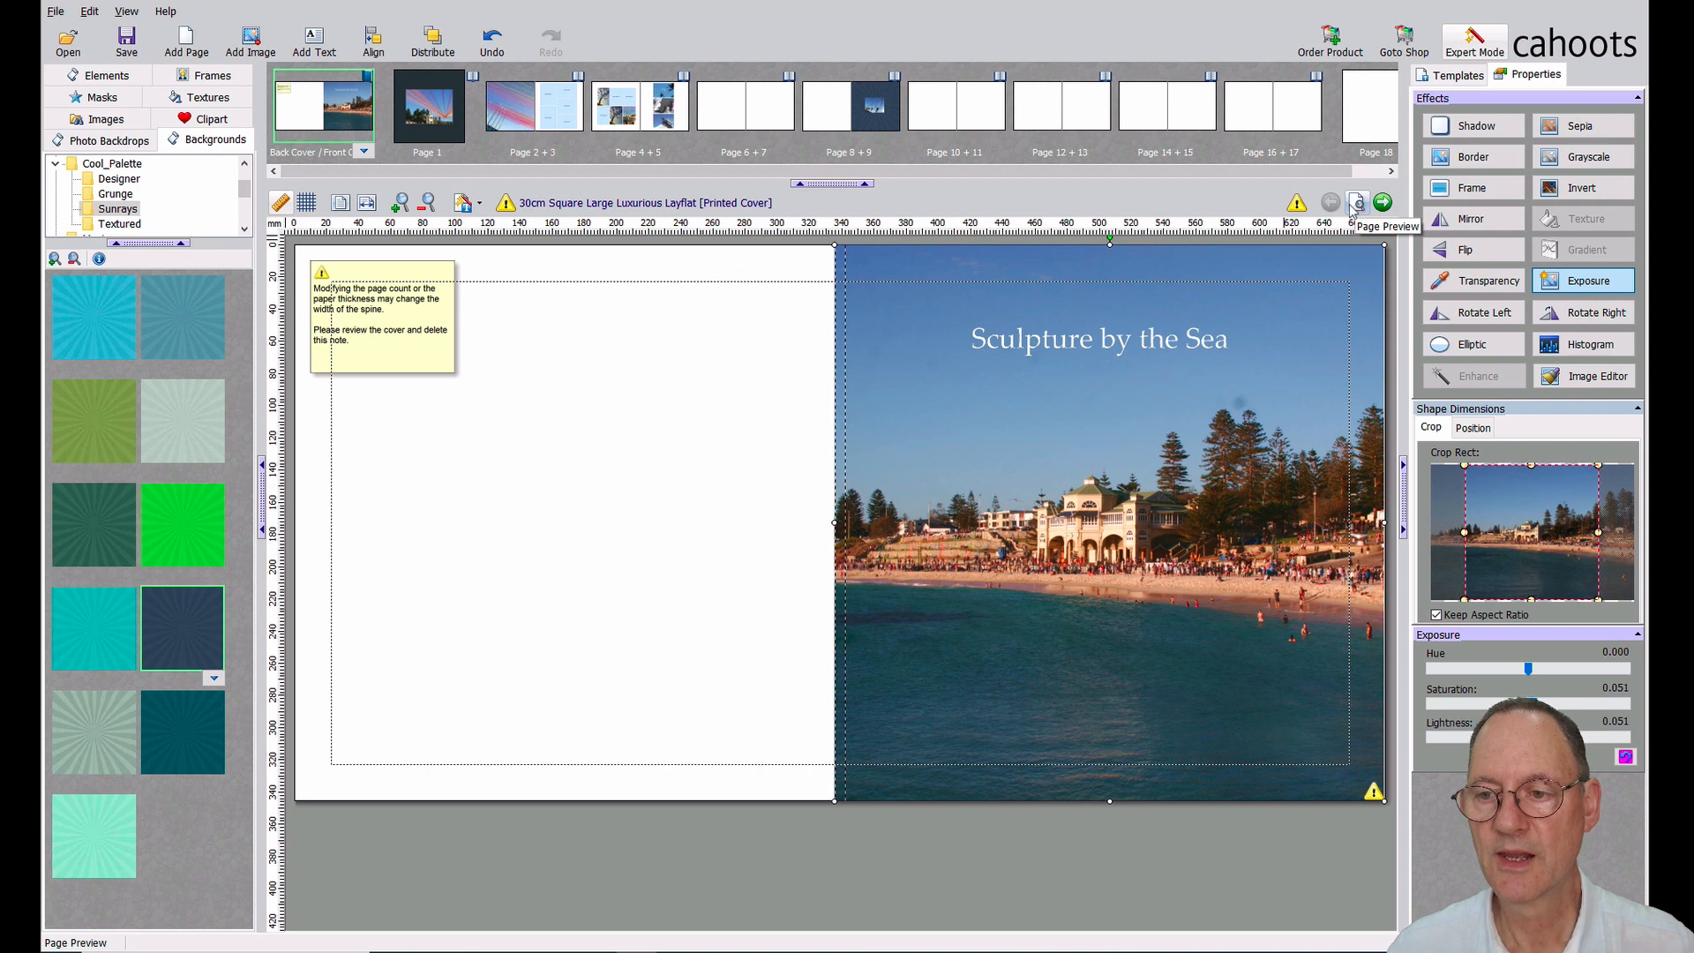
{"action": "left_click", "coordinate": [1359, 203]}
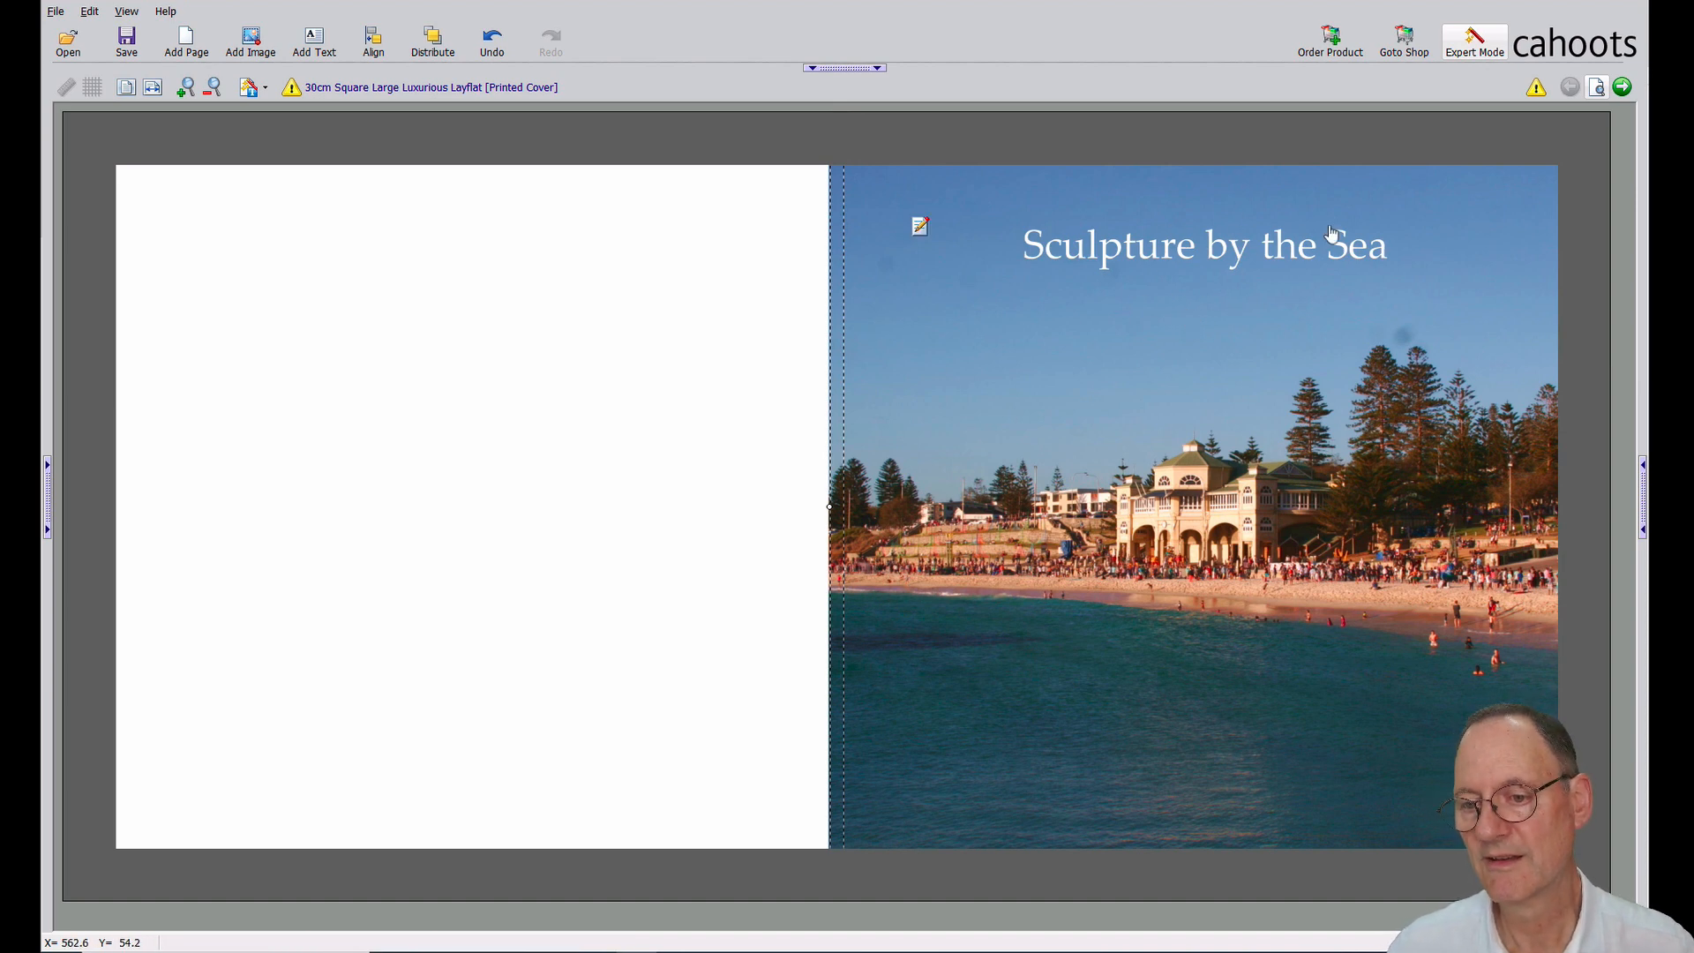
{"action": "left_click", "coordinate": [1597, 88]}
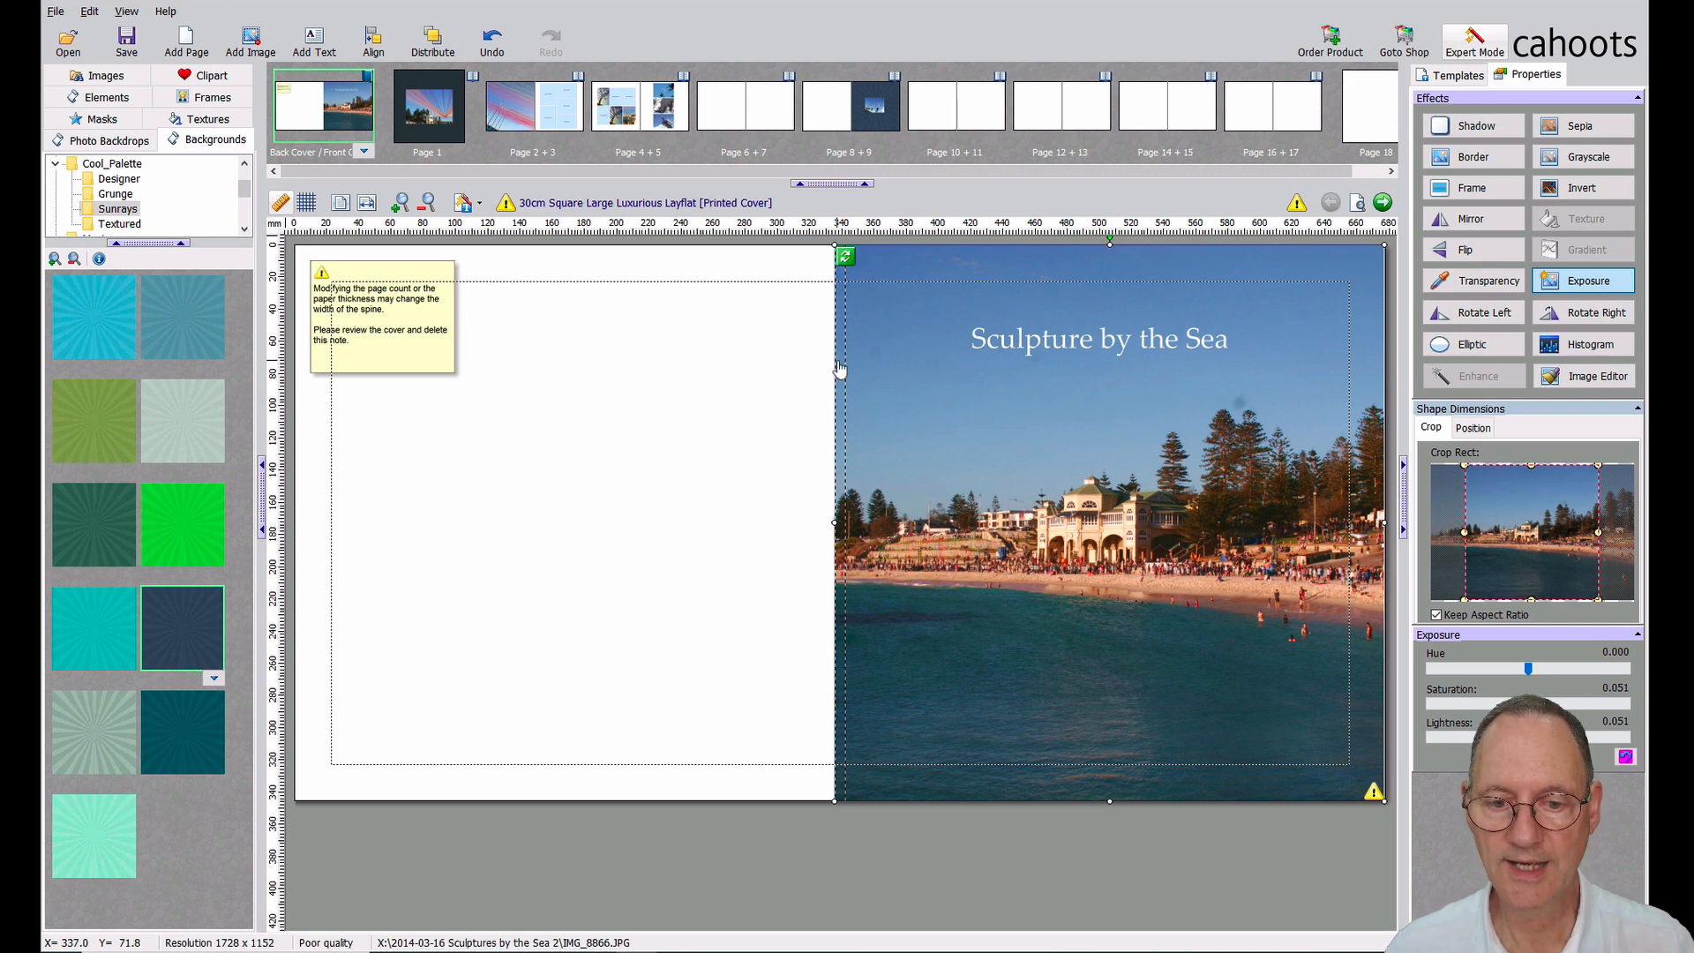
Add a plain text box in the middle of the back cover and enter "Sculpture by the Sea" in it.
{"action": "left_click", "coordinate": [314, 39]}
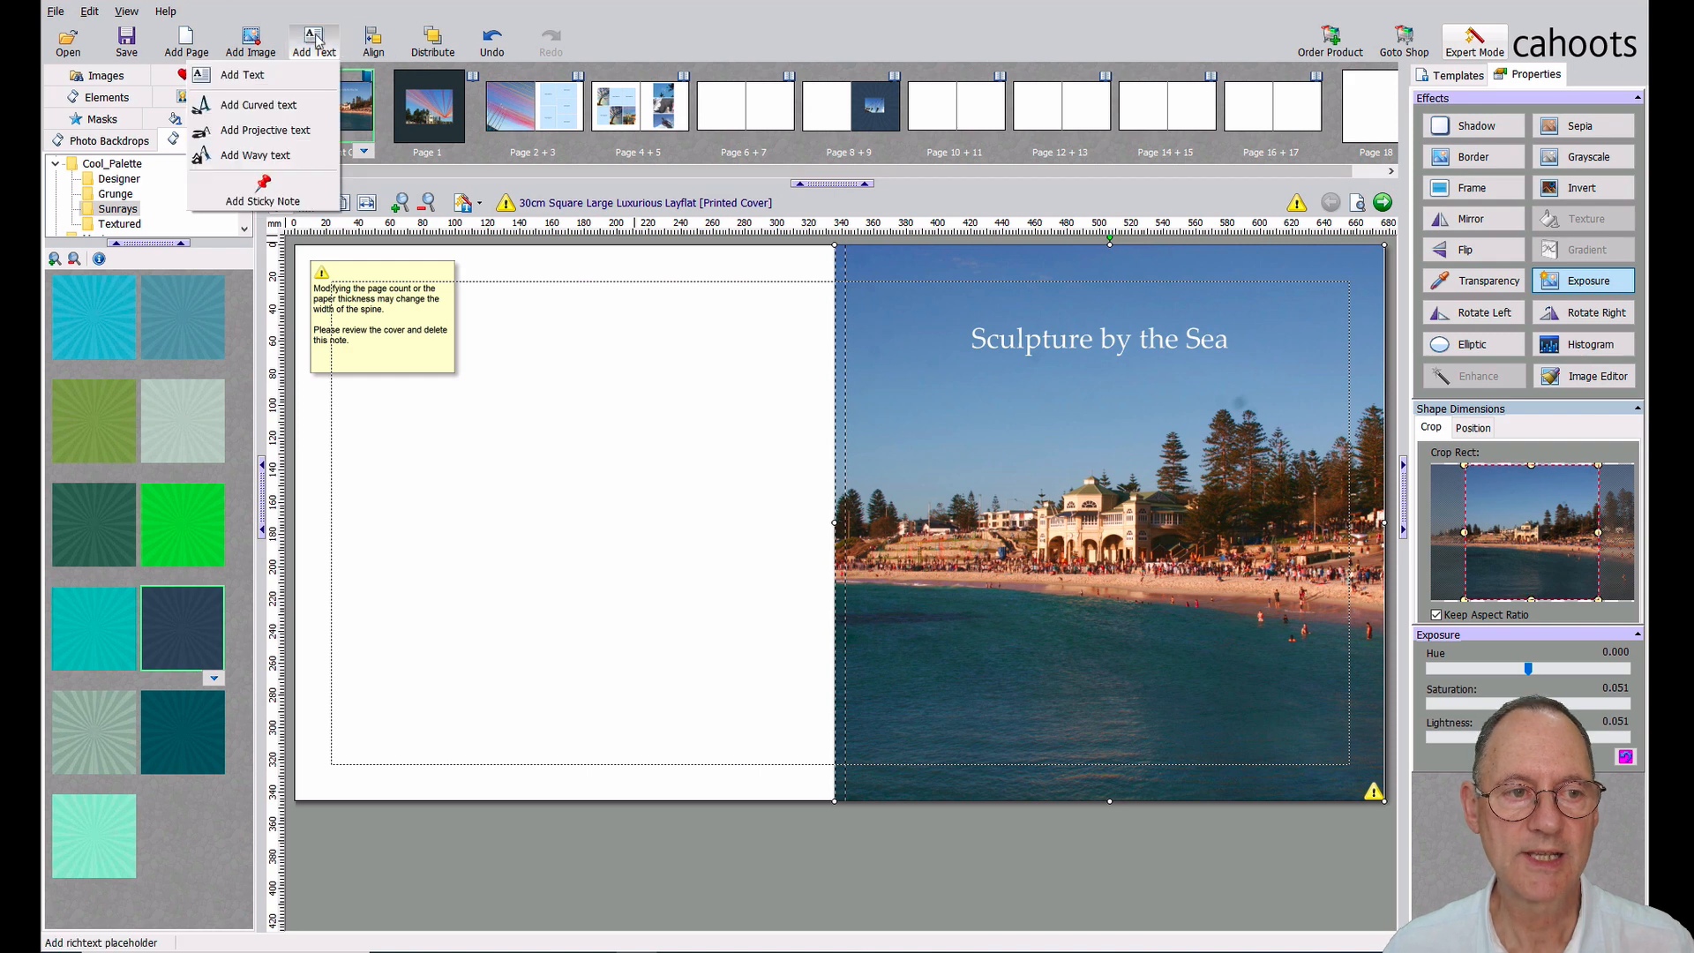
{"action": "left_click", "coordinate": [256, 75]}
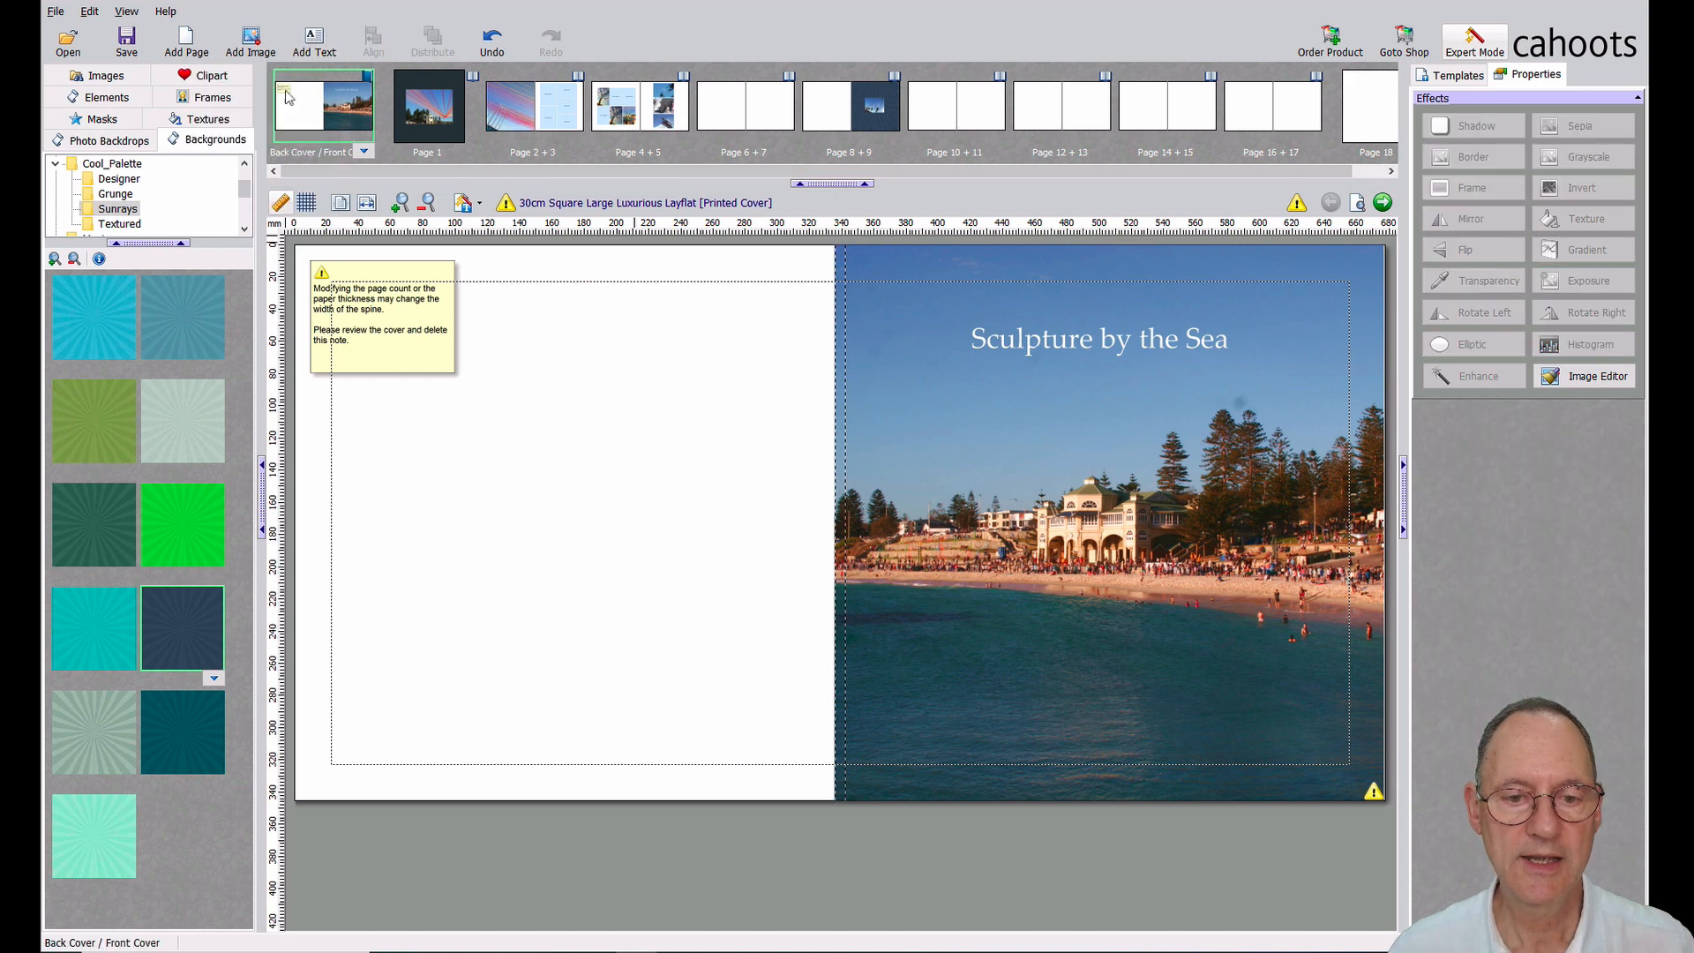
{"action": "left_click", "coordinate": [586, 437]}
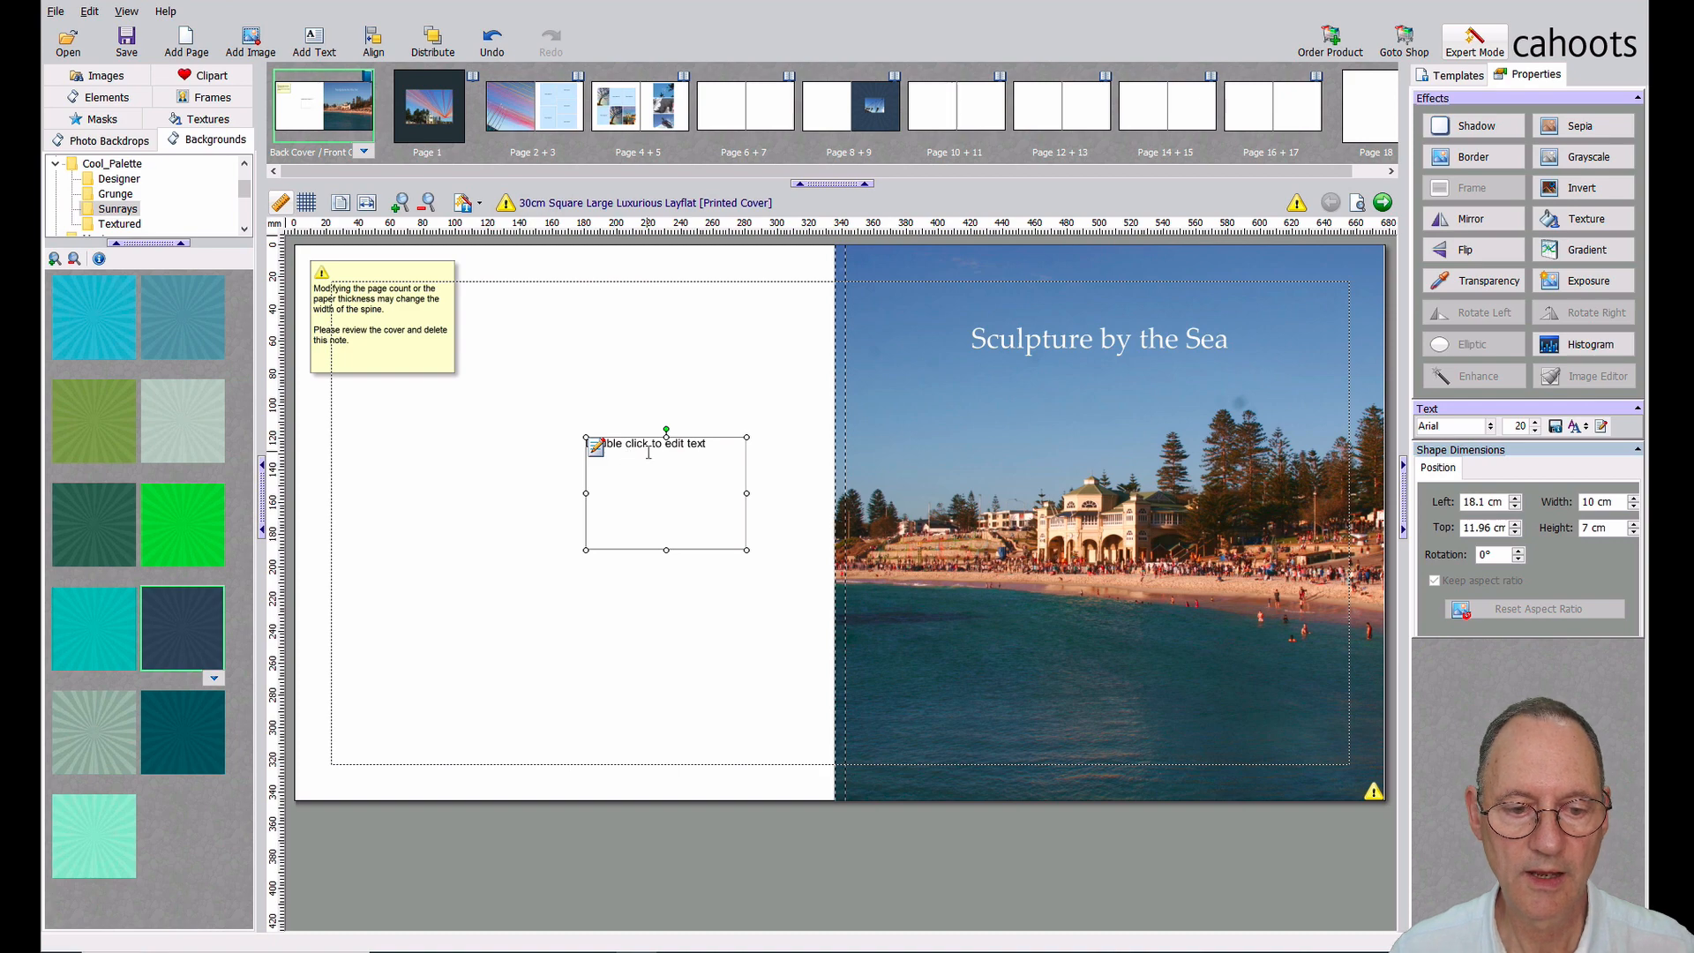
{"action": "double_click", "coordinate": [648, 459]}
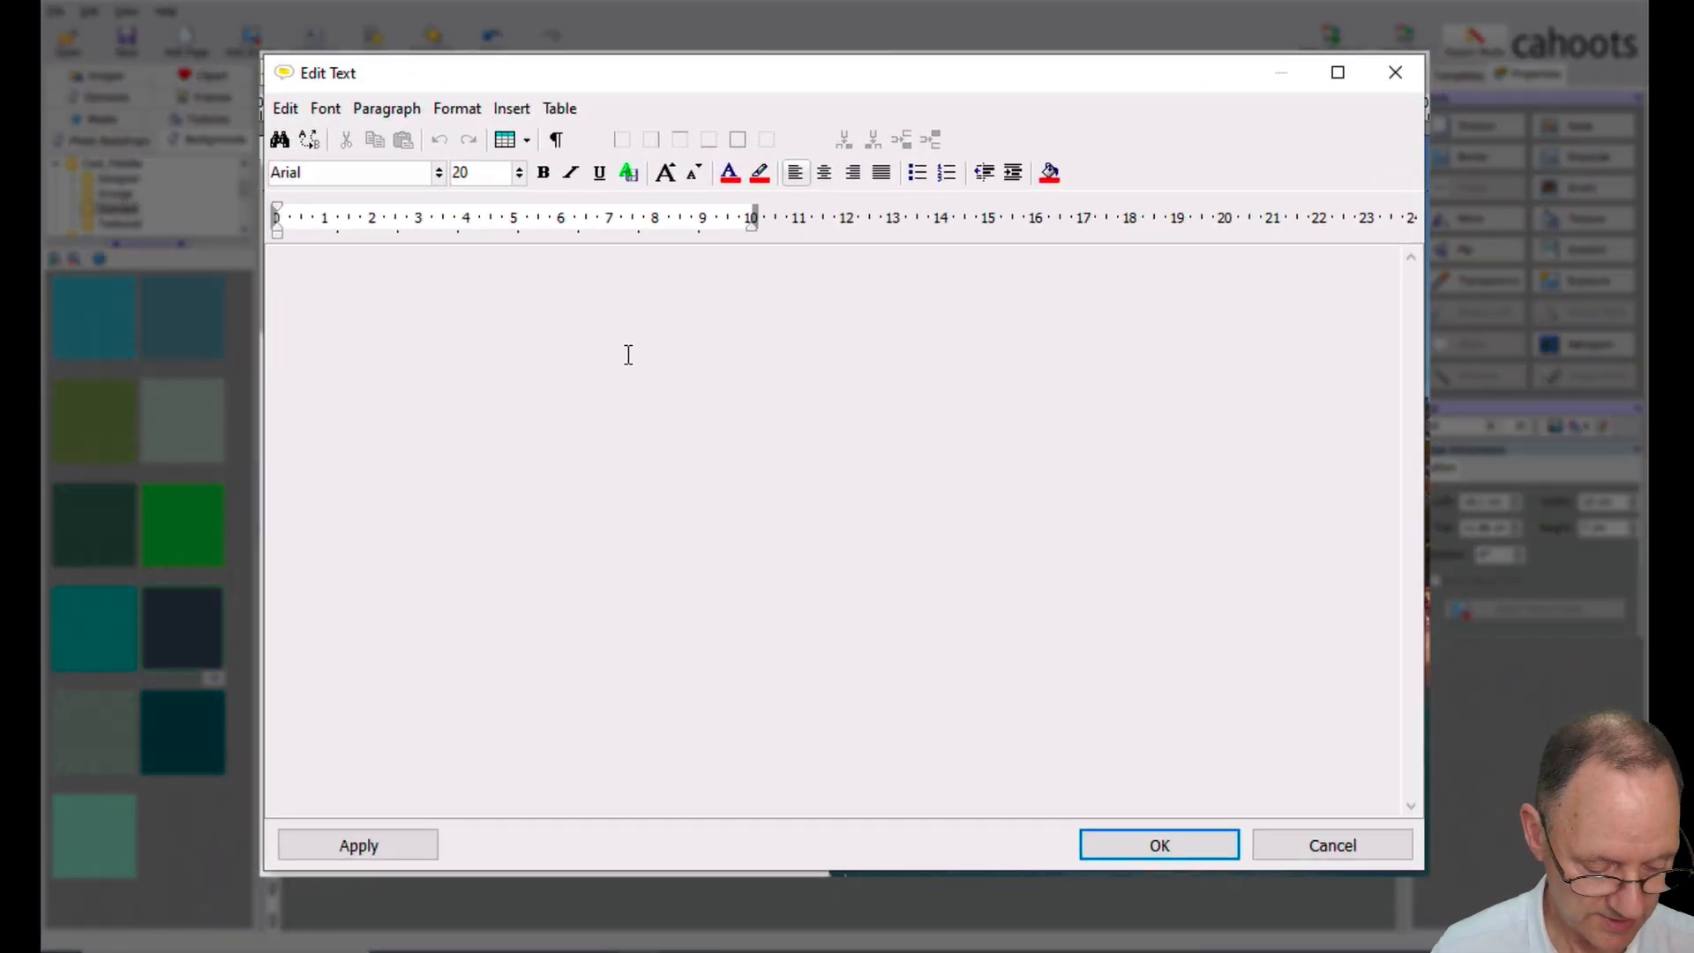
{"action": "type", "text": "Sculp"}
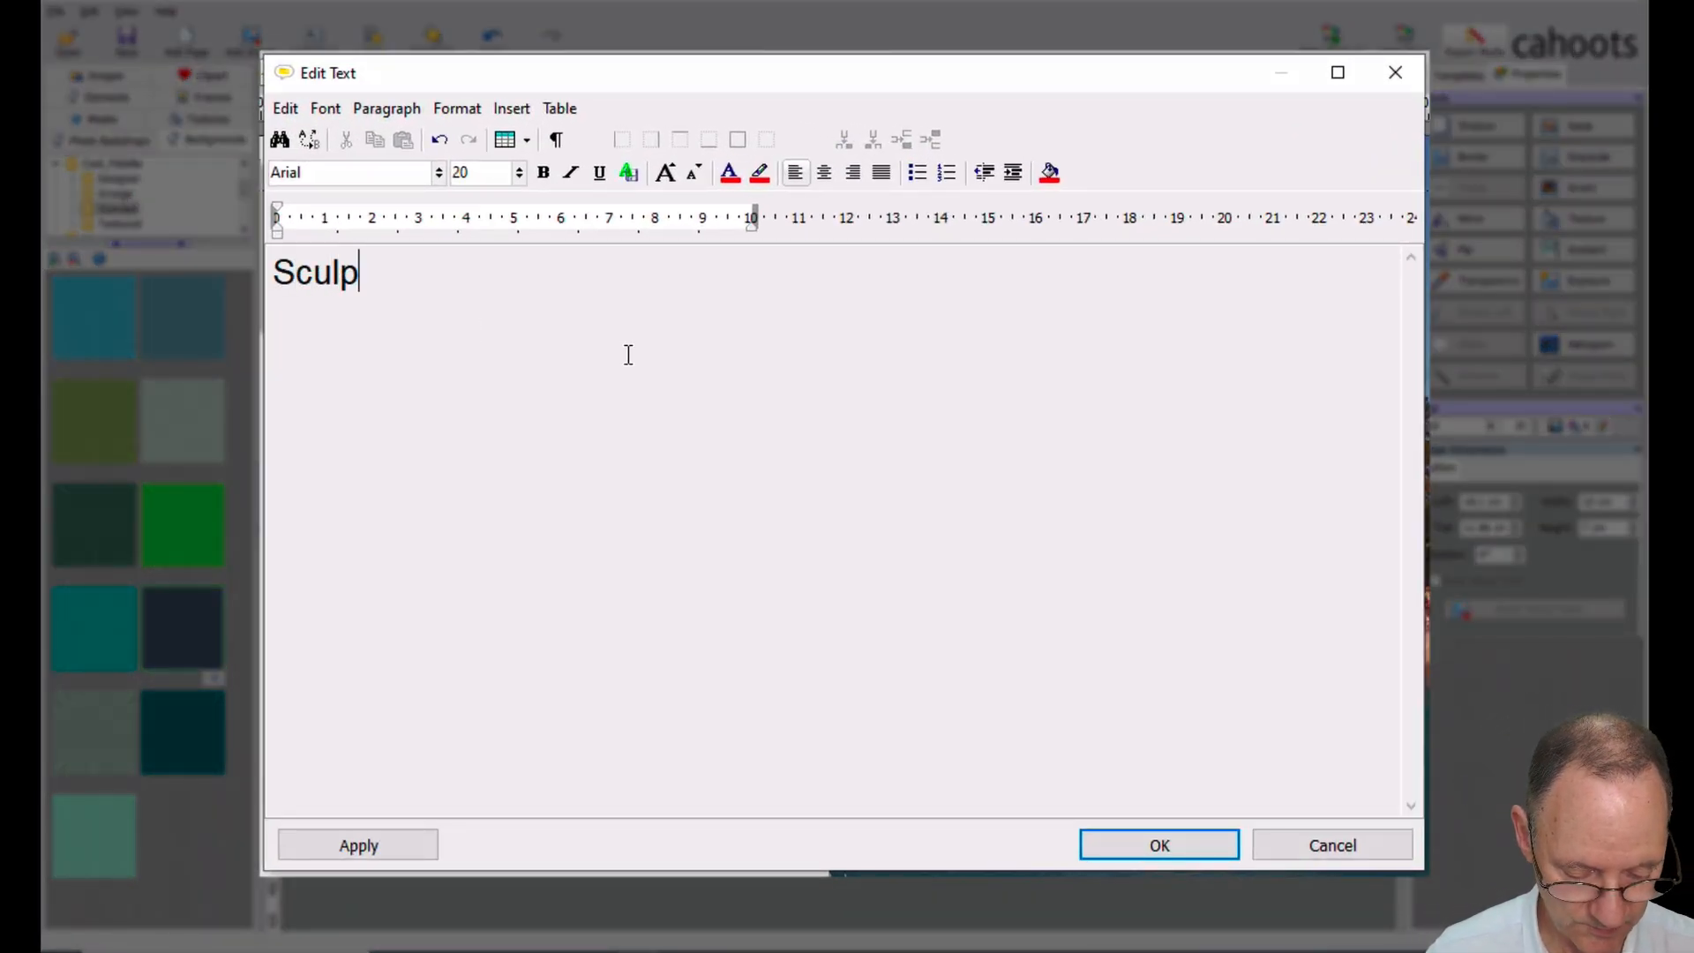
{"action": "type", "text": "ture by the Sa"}
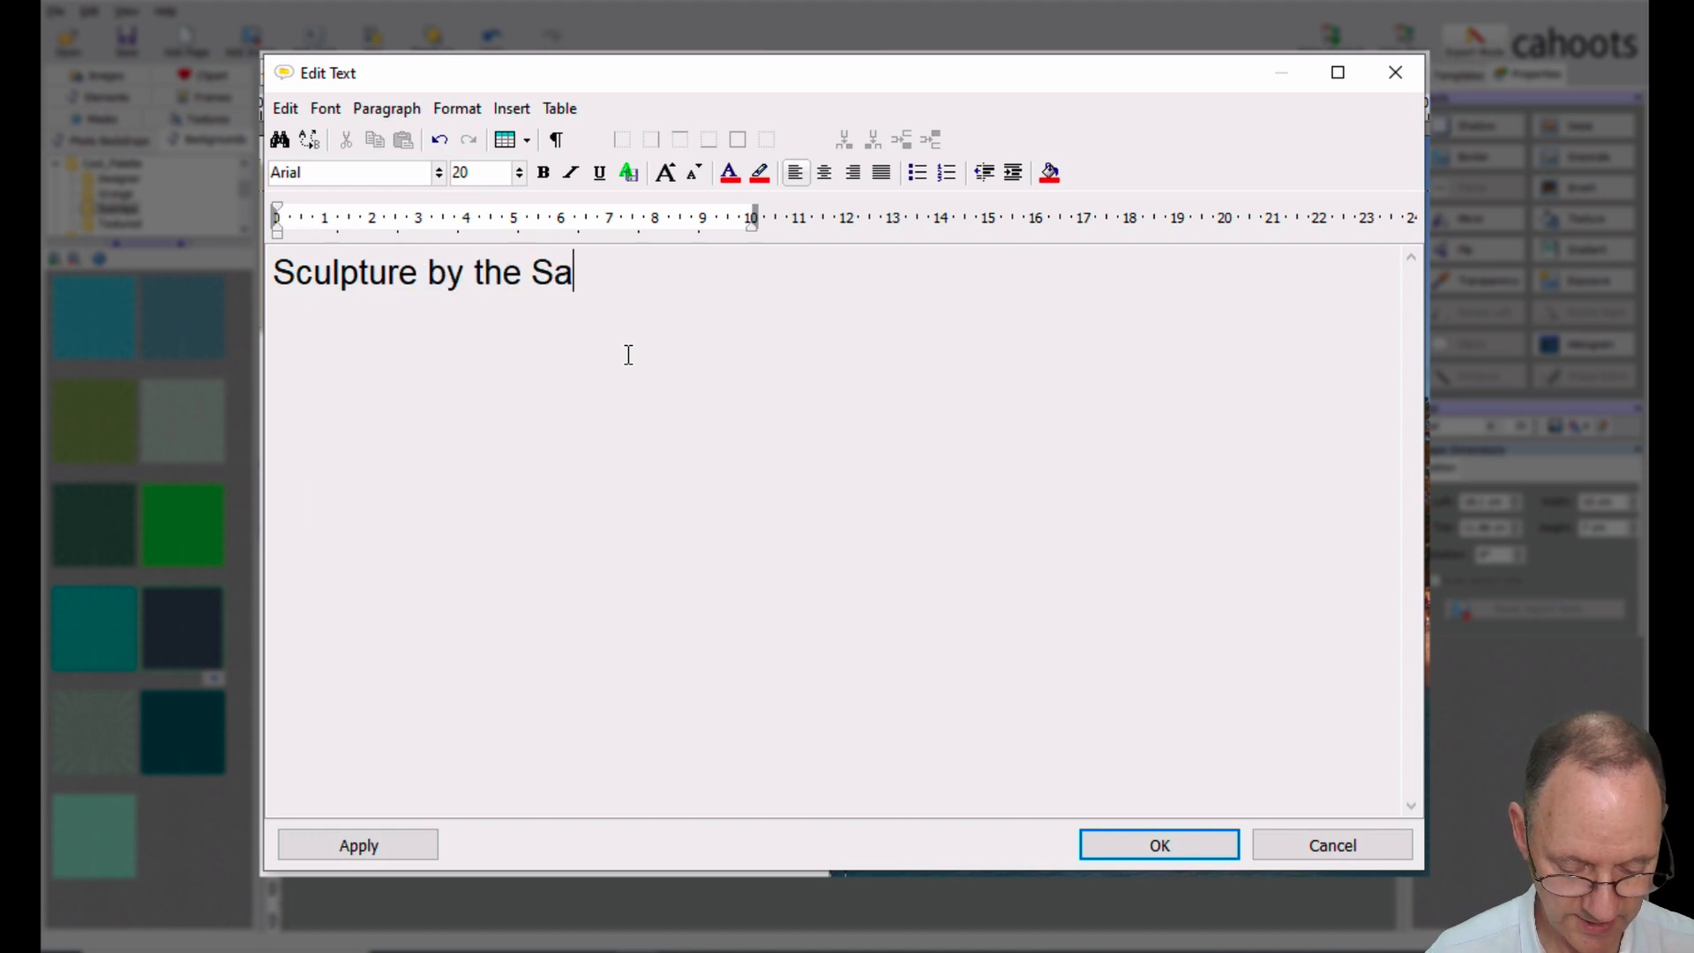
{"action": "key", "text": "BackSpace"}
{"action": "type", "text": "ea"}
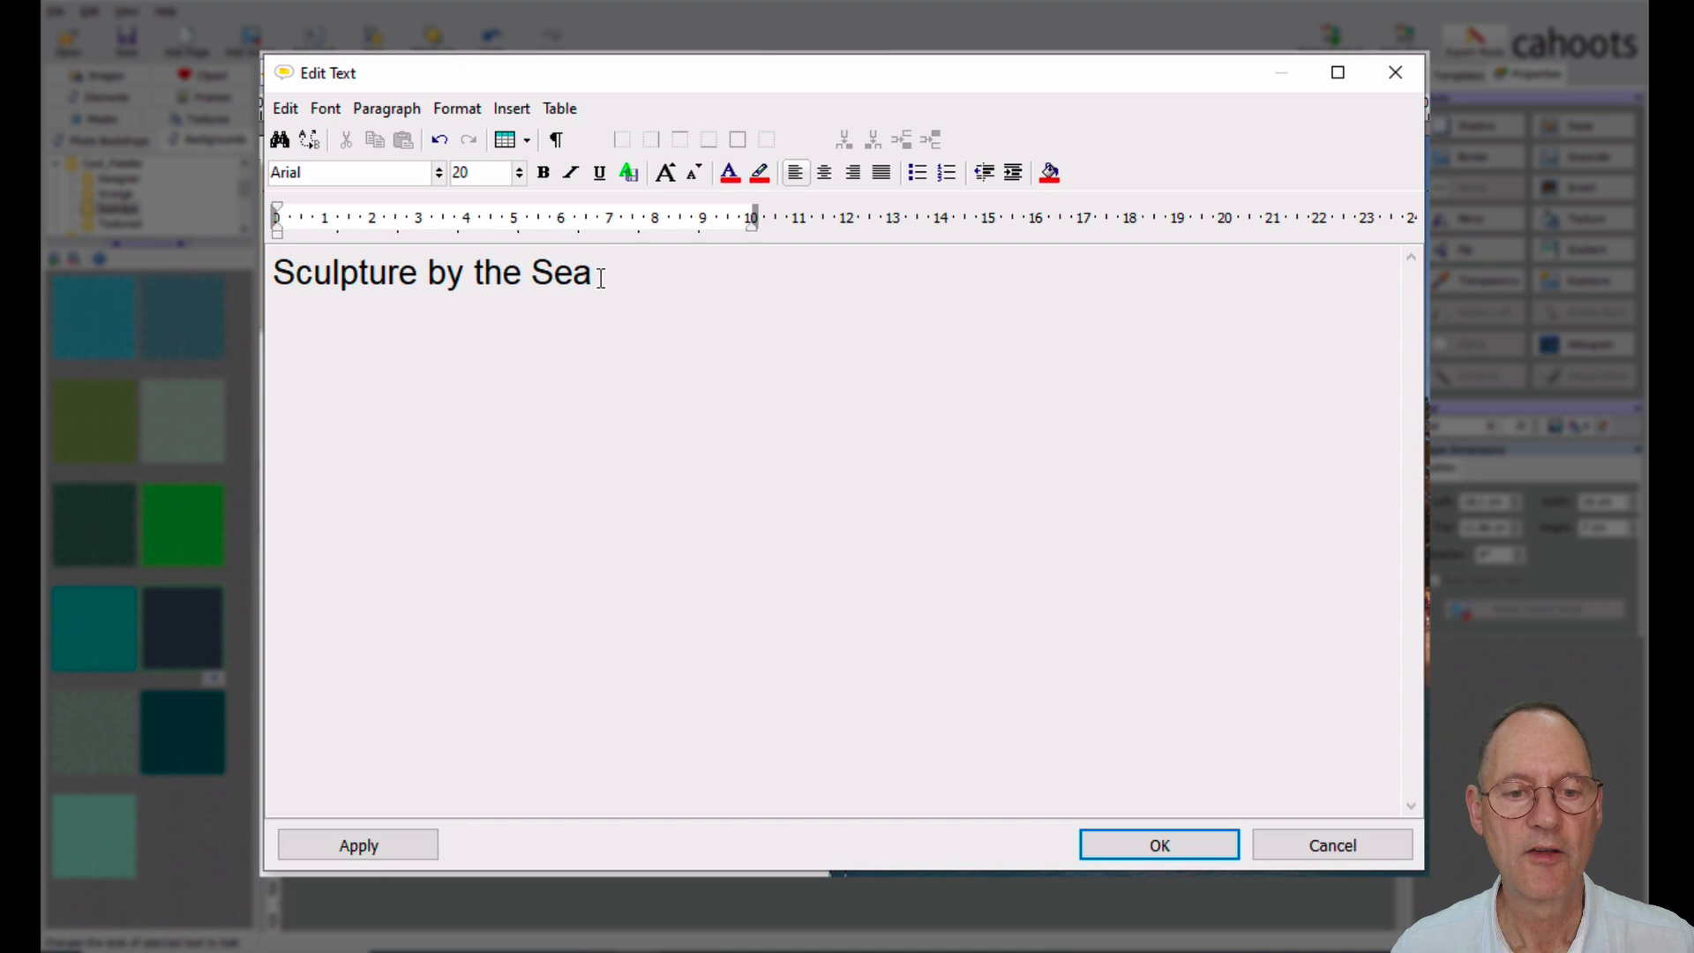
Set the new back cover text to size 12, centre it and apply the changes.
{"action": "left_click_drag", "start_coordinate": [600, 278], "coordinate": [273, 274]}
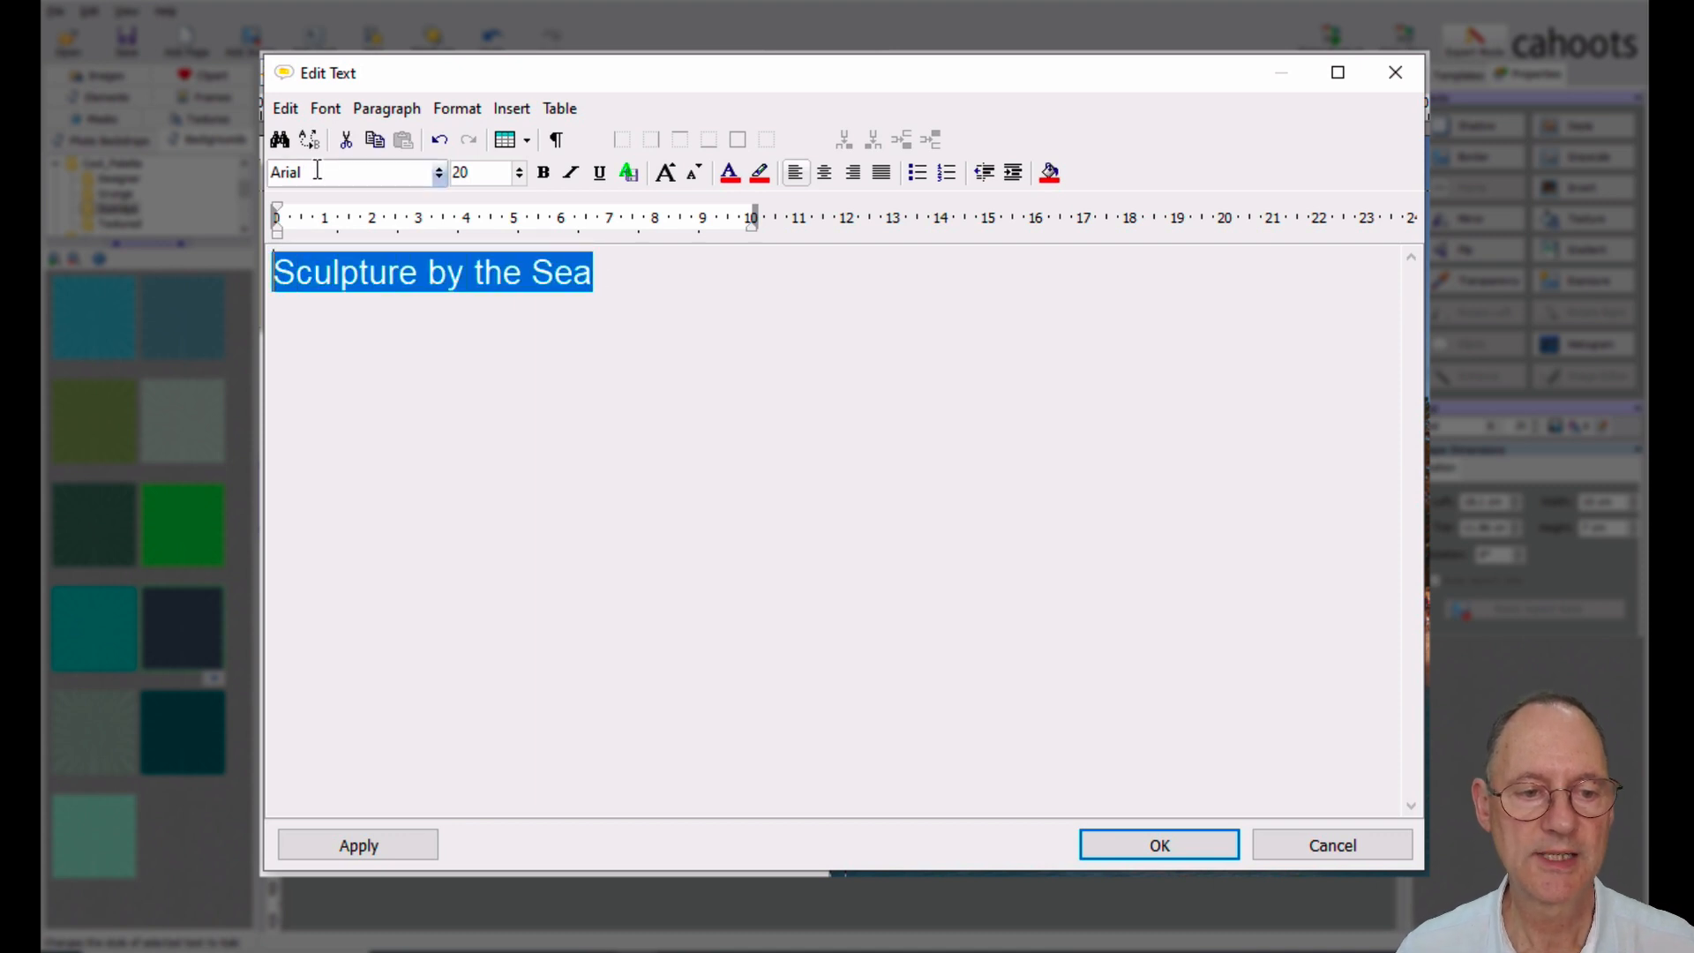
{"action": "left_click", "coordinate": [522, 174]}
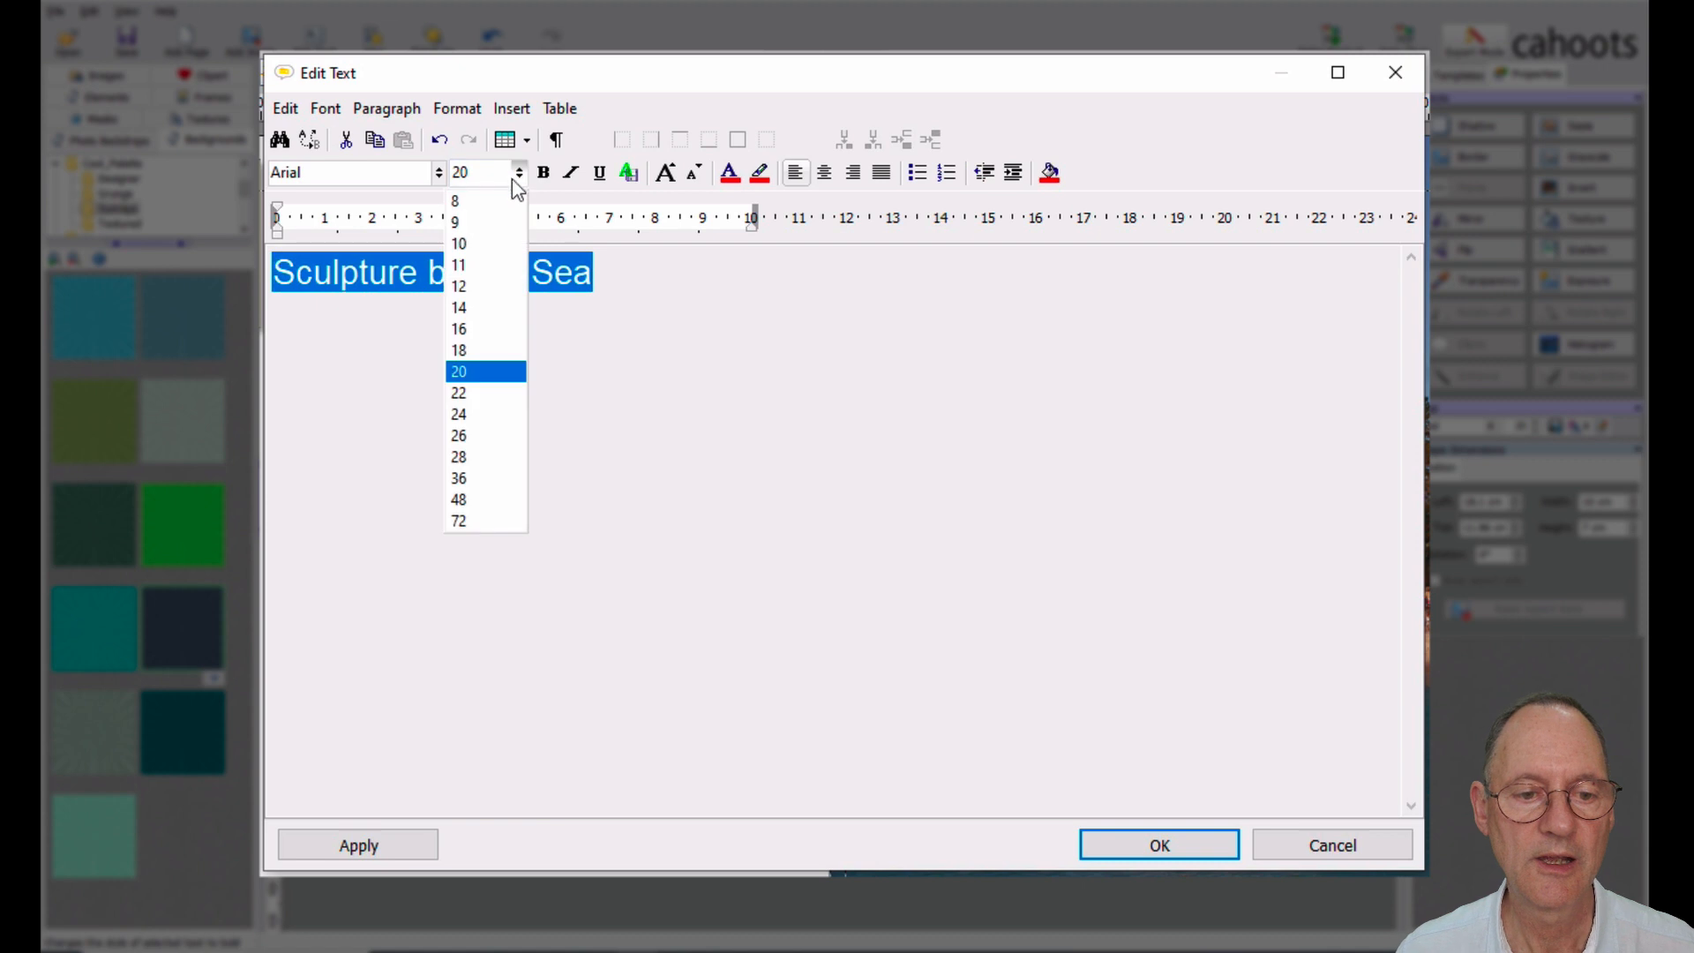
{"action": "left_click", "coordinate": [468, 287]}
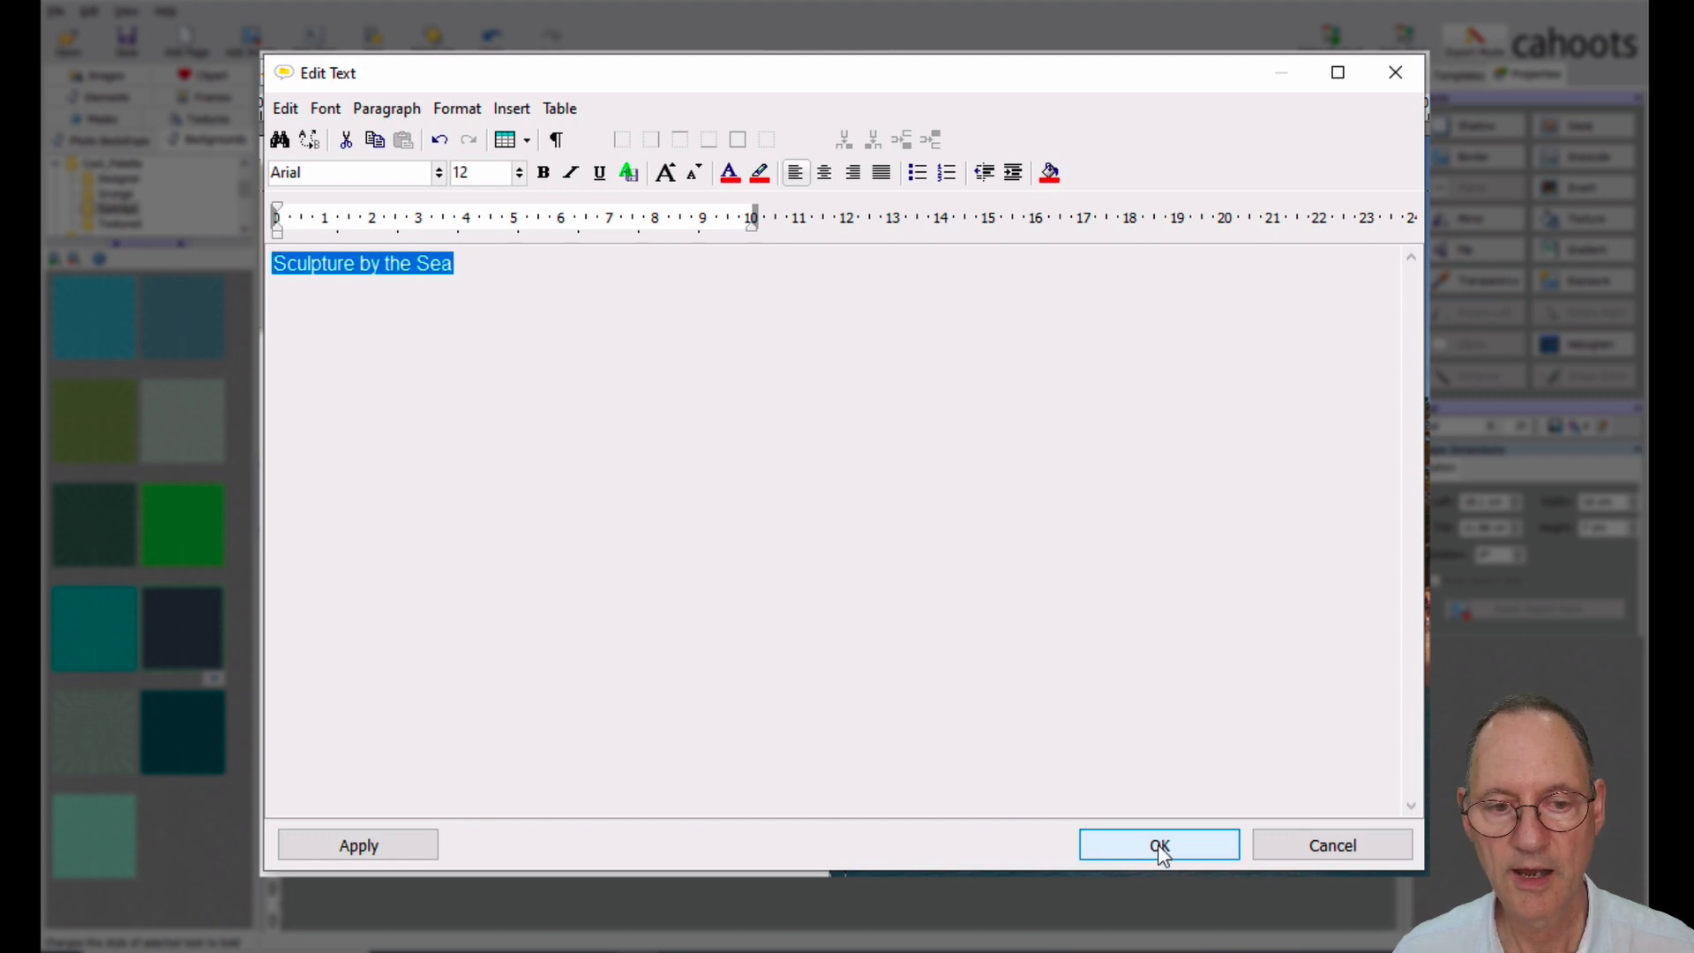
{"action": "left_click", "coordinate": [826, 174]}
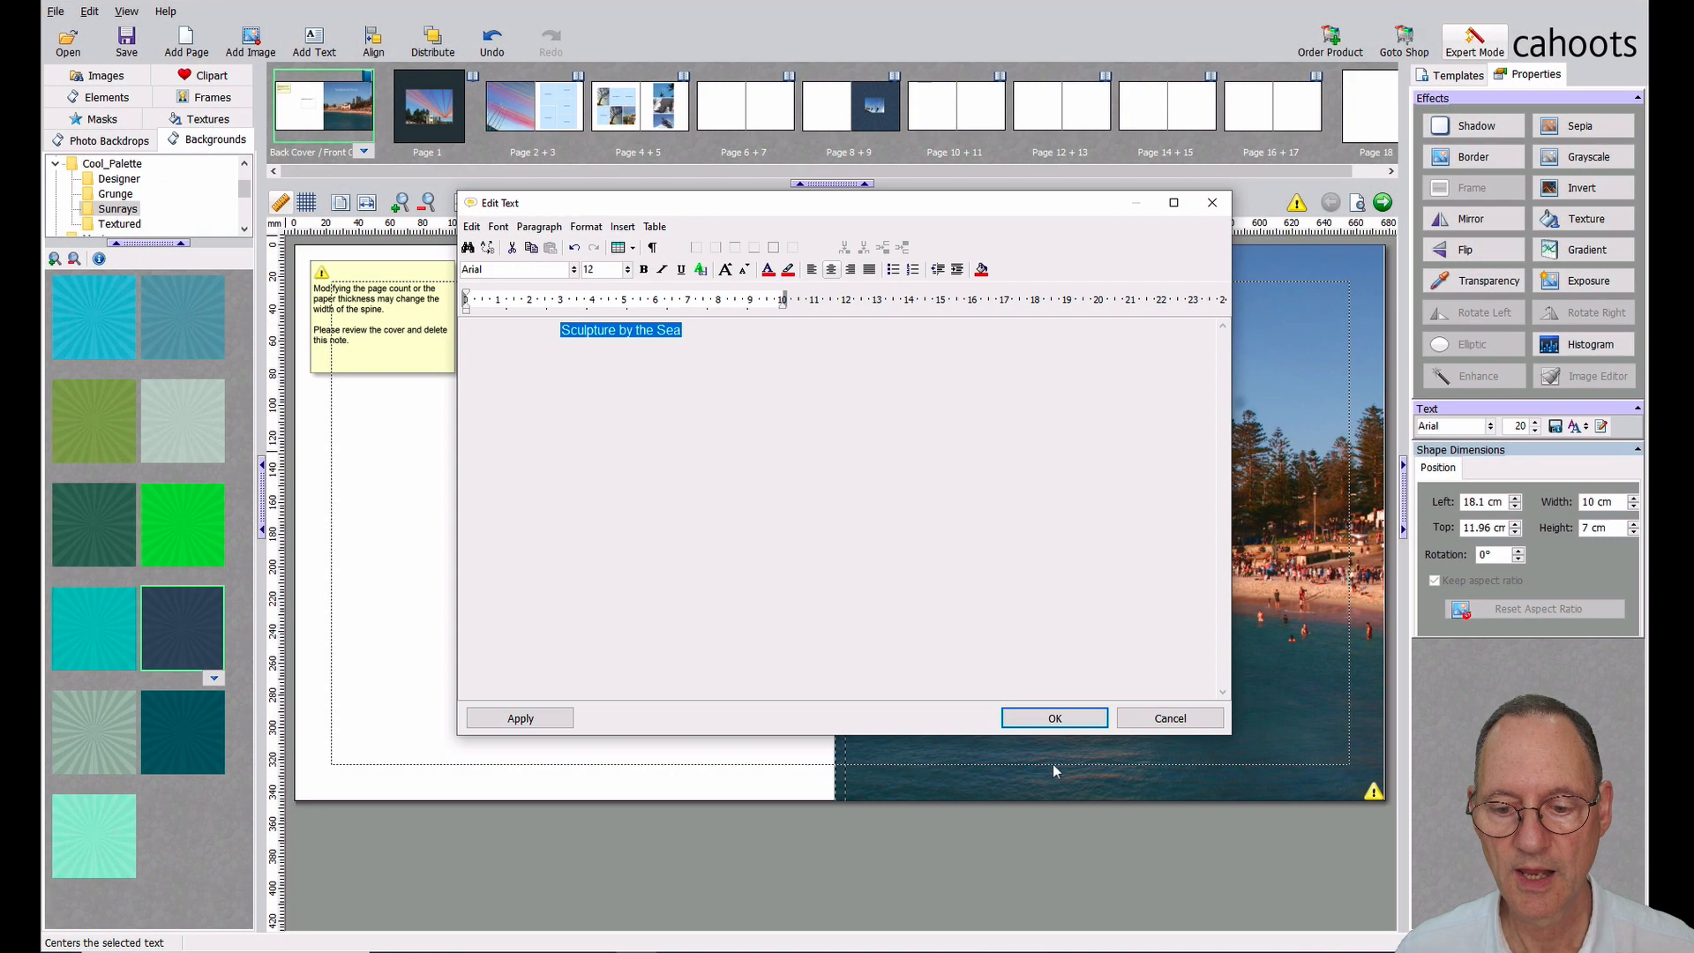
{"action": "left_click", "coordinate": [1055, 719]}
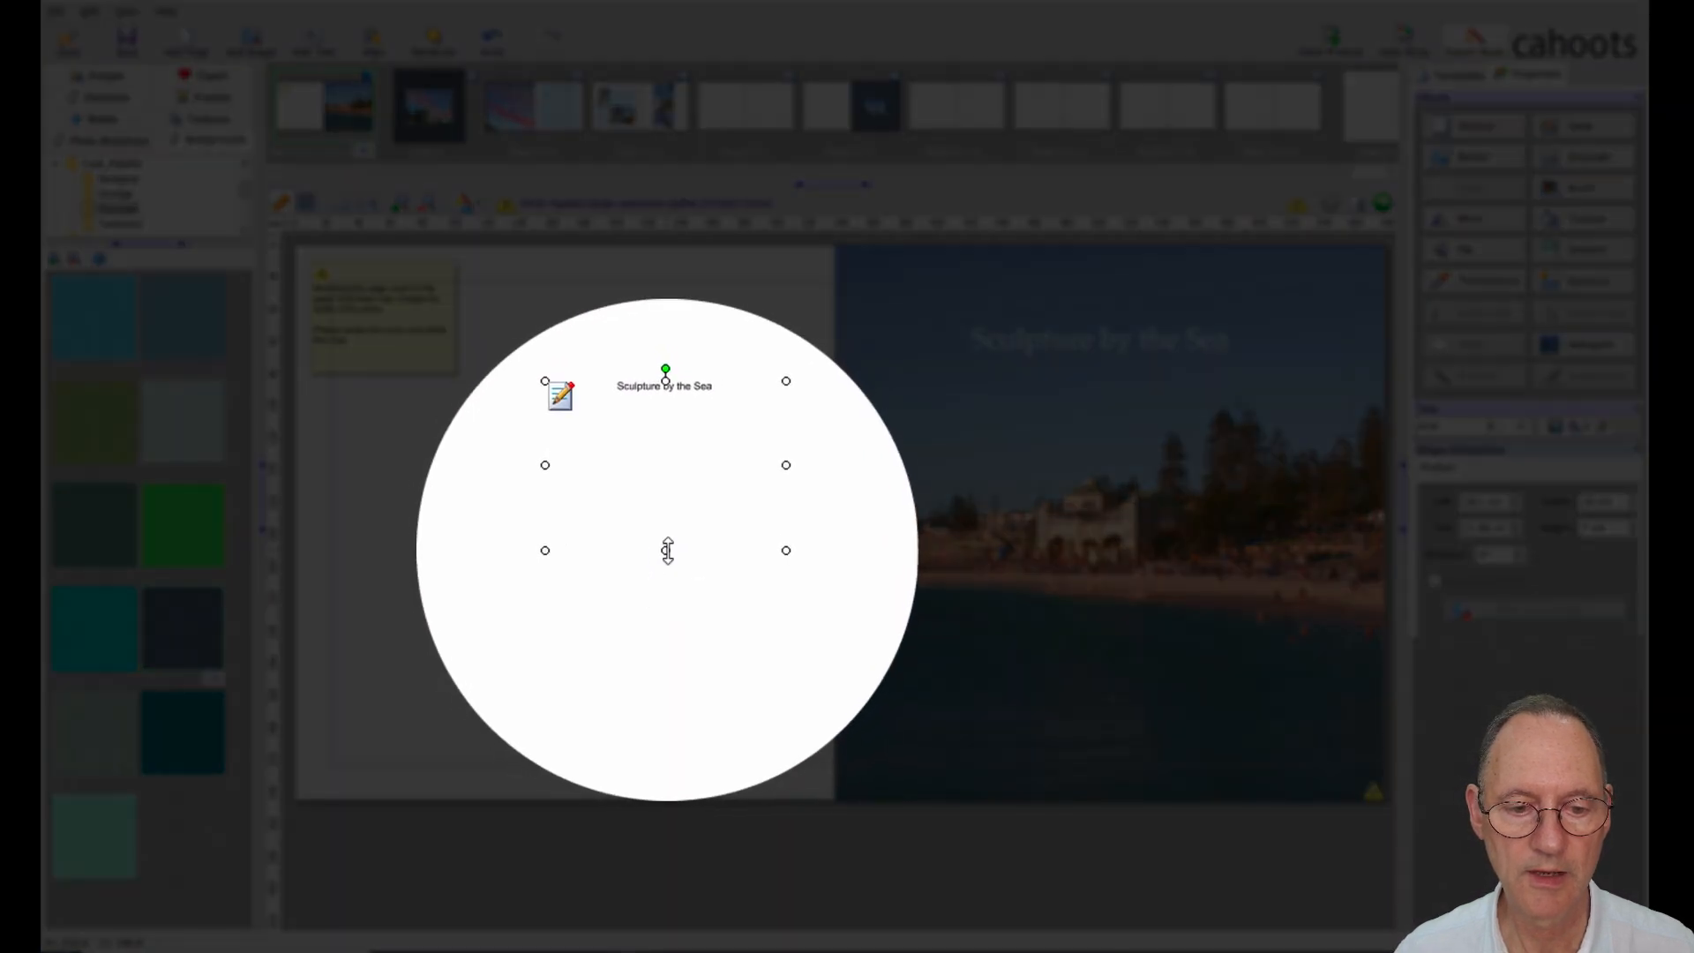
Reduce the new text box's height to about 0.55 cm and set its rotation to -90°.
{"action": "left_click_drag", "start_coordinate": [667, 550], "coordinate": [682, 446]}
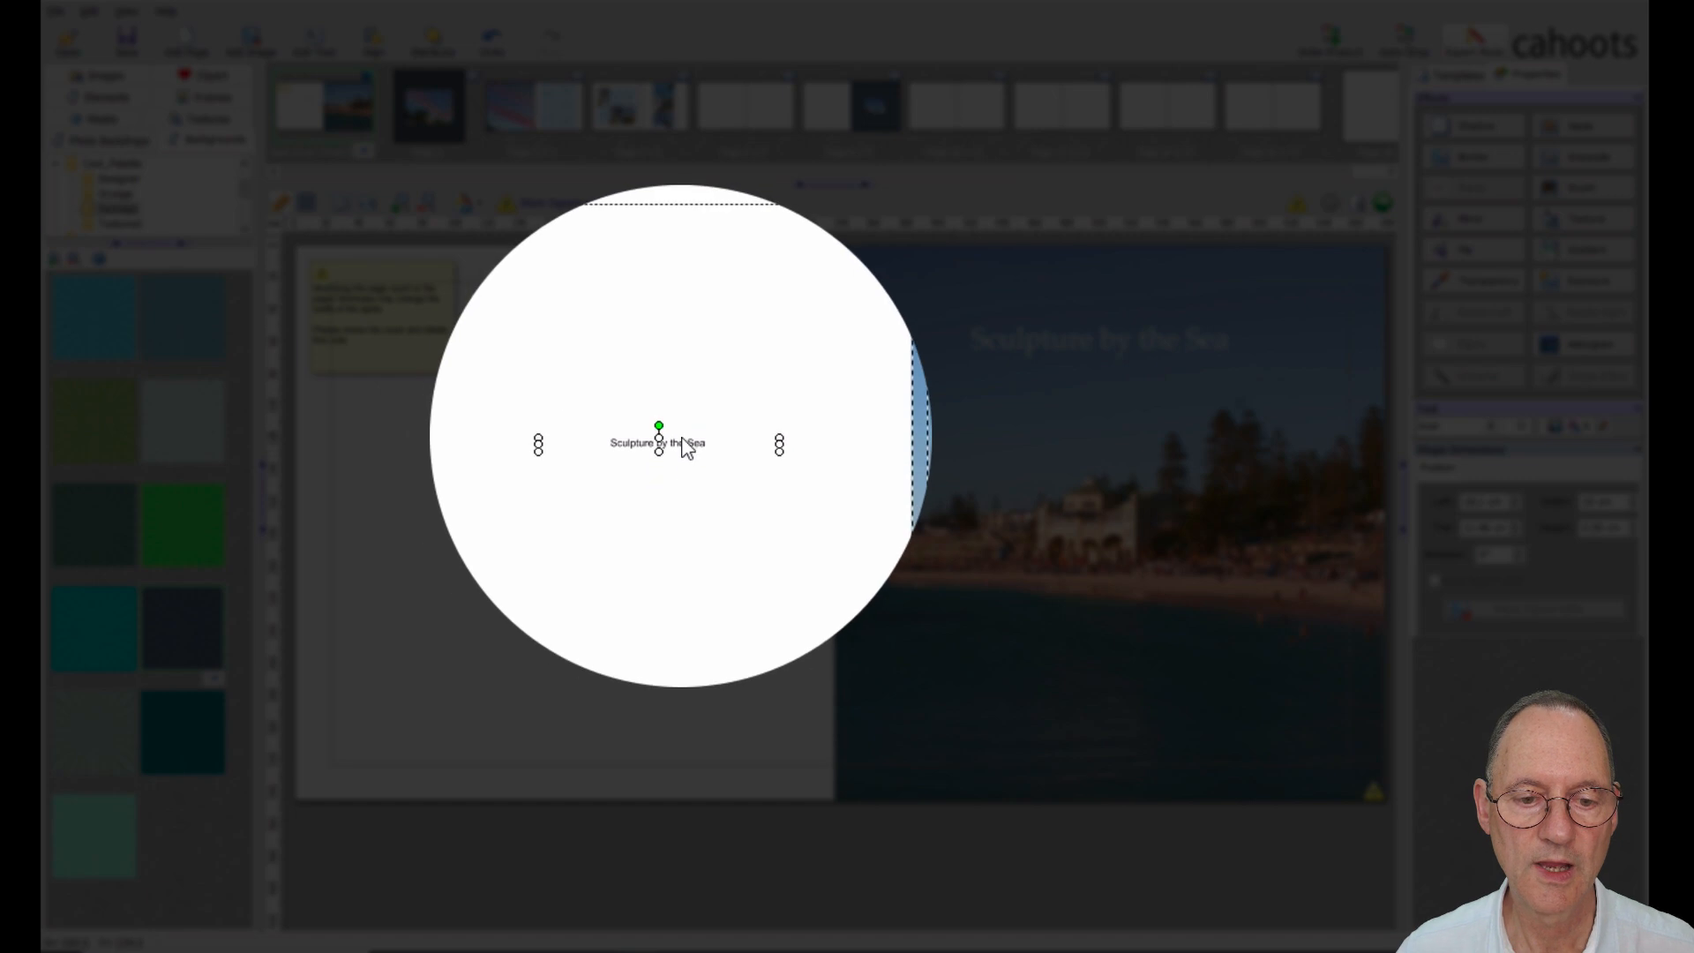
{"action": "mouse_move", "coordinate": [673, 440]}
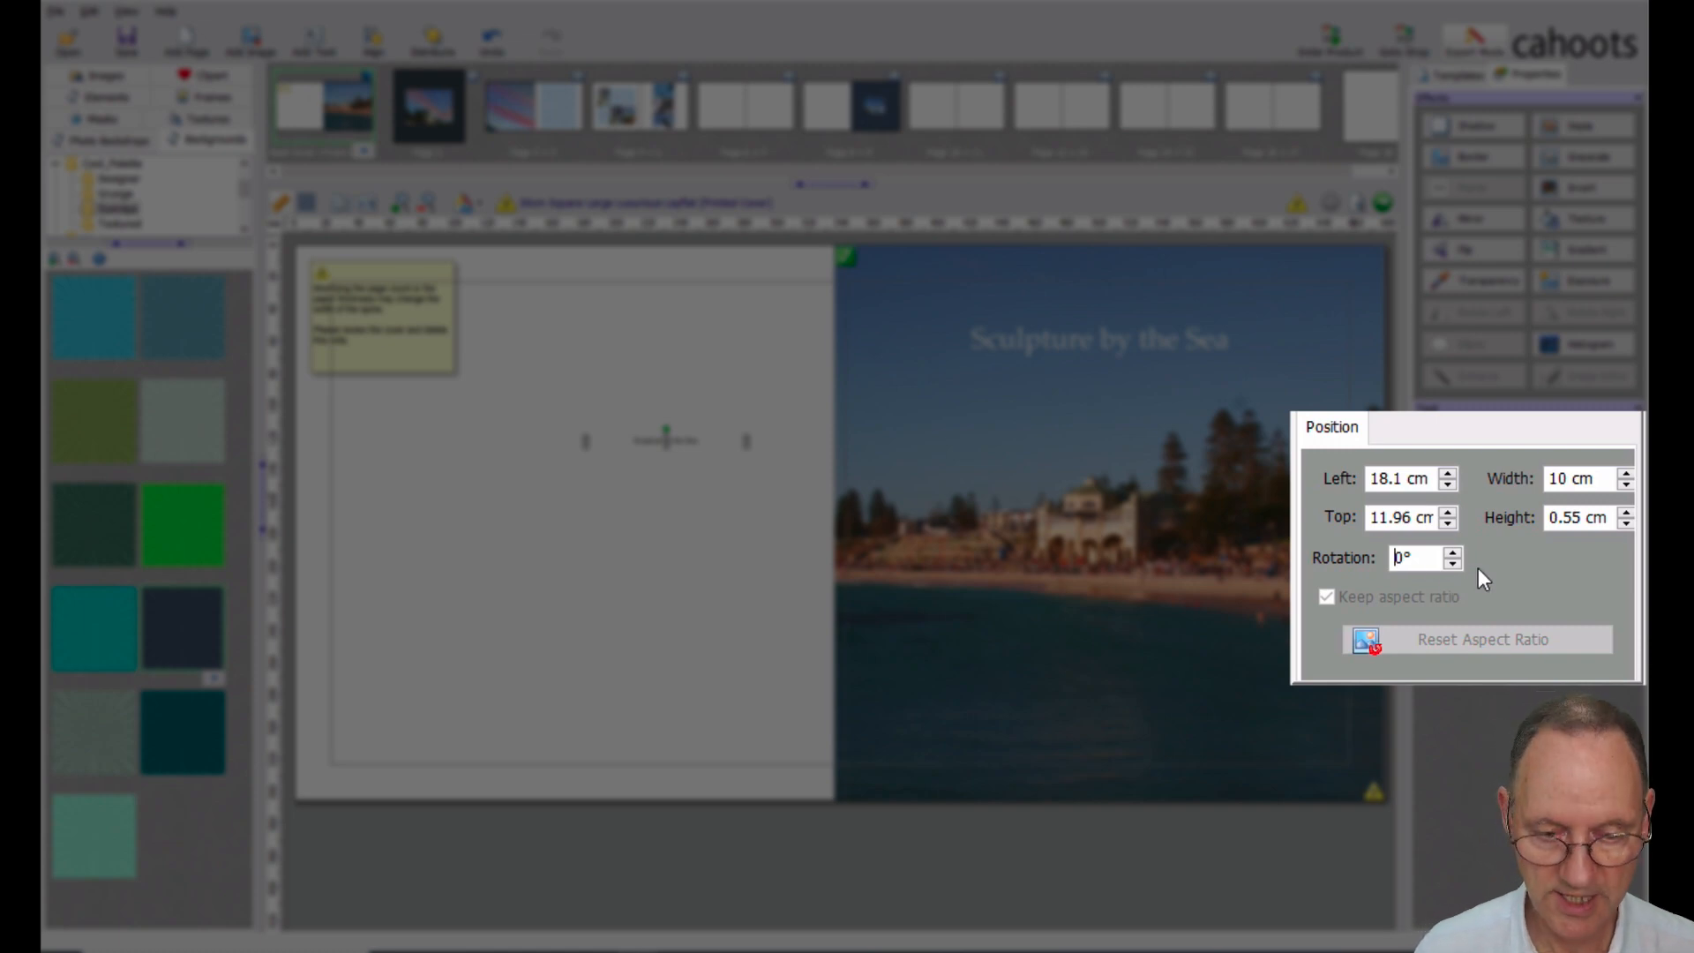
{"action": "type", "text": "9"}
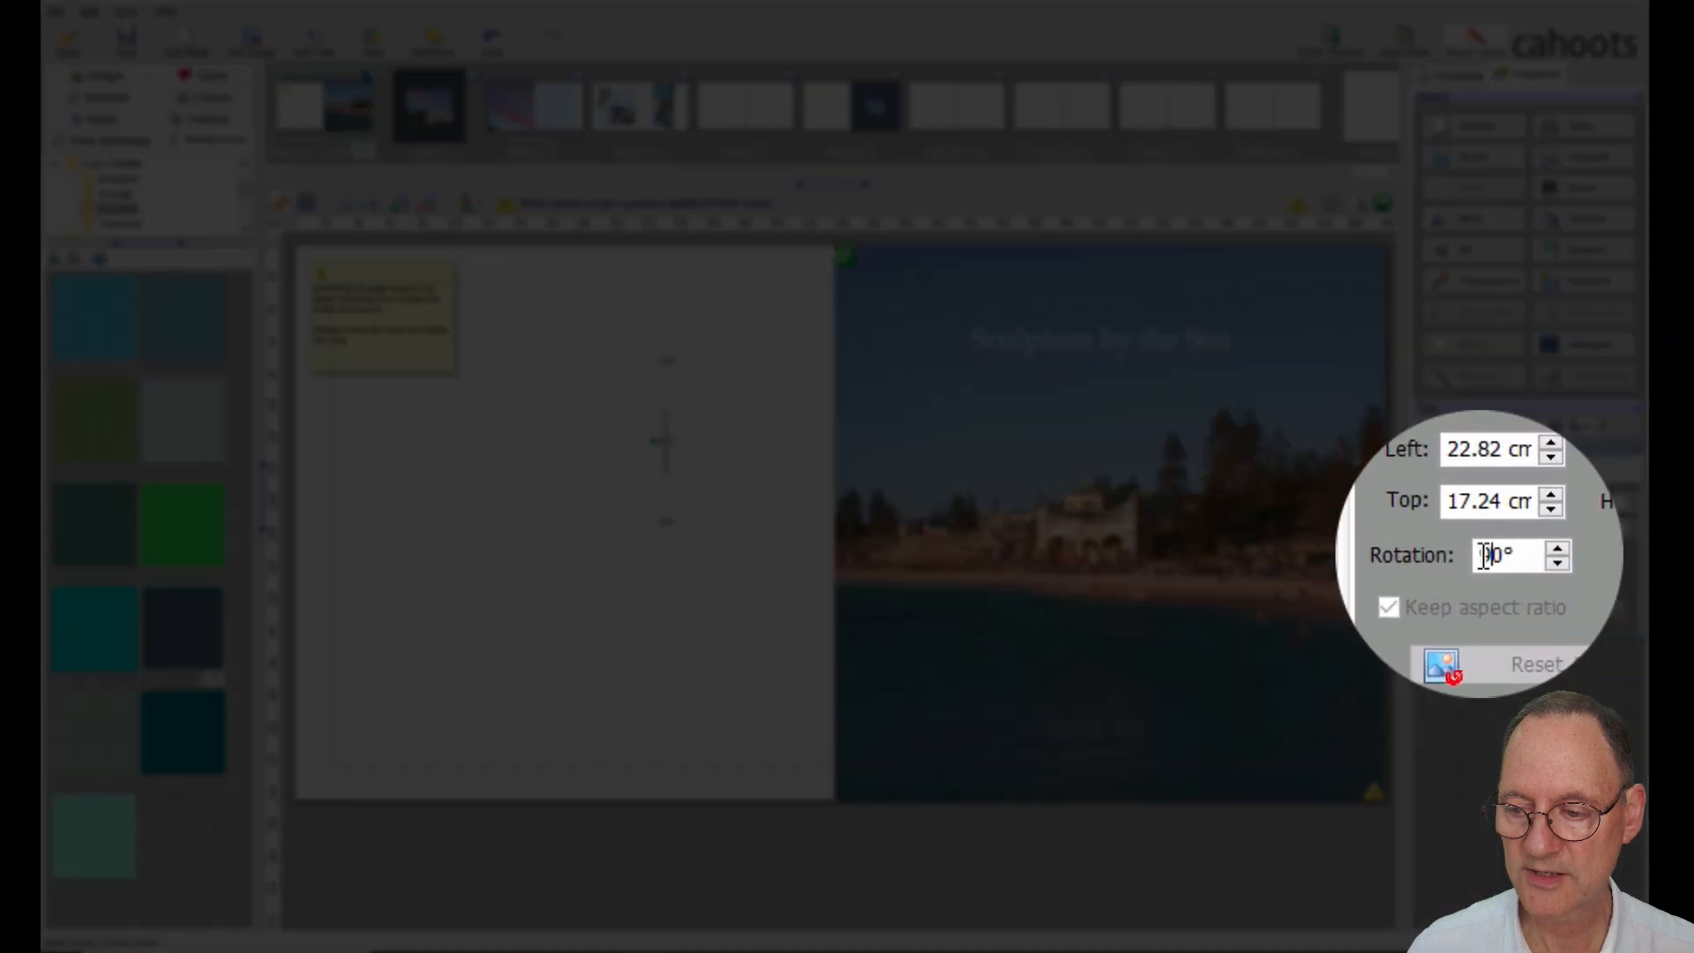
{"action": "left_click", "coordinate": [1486, 556]}
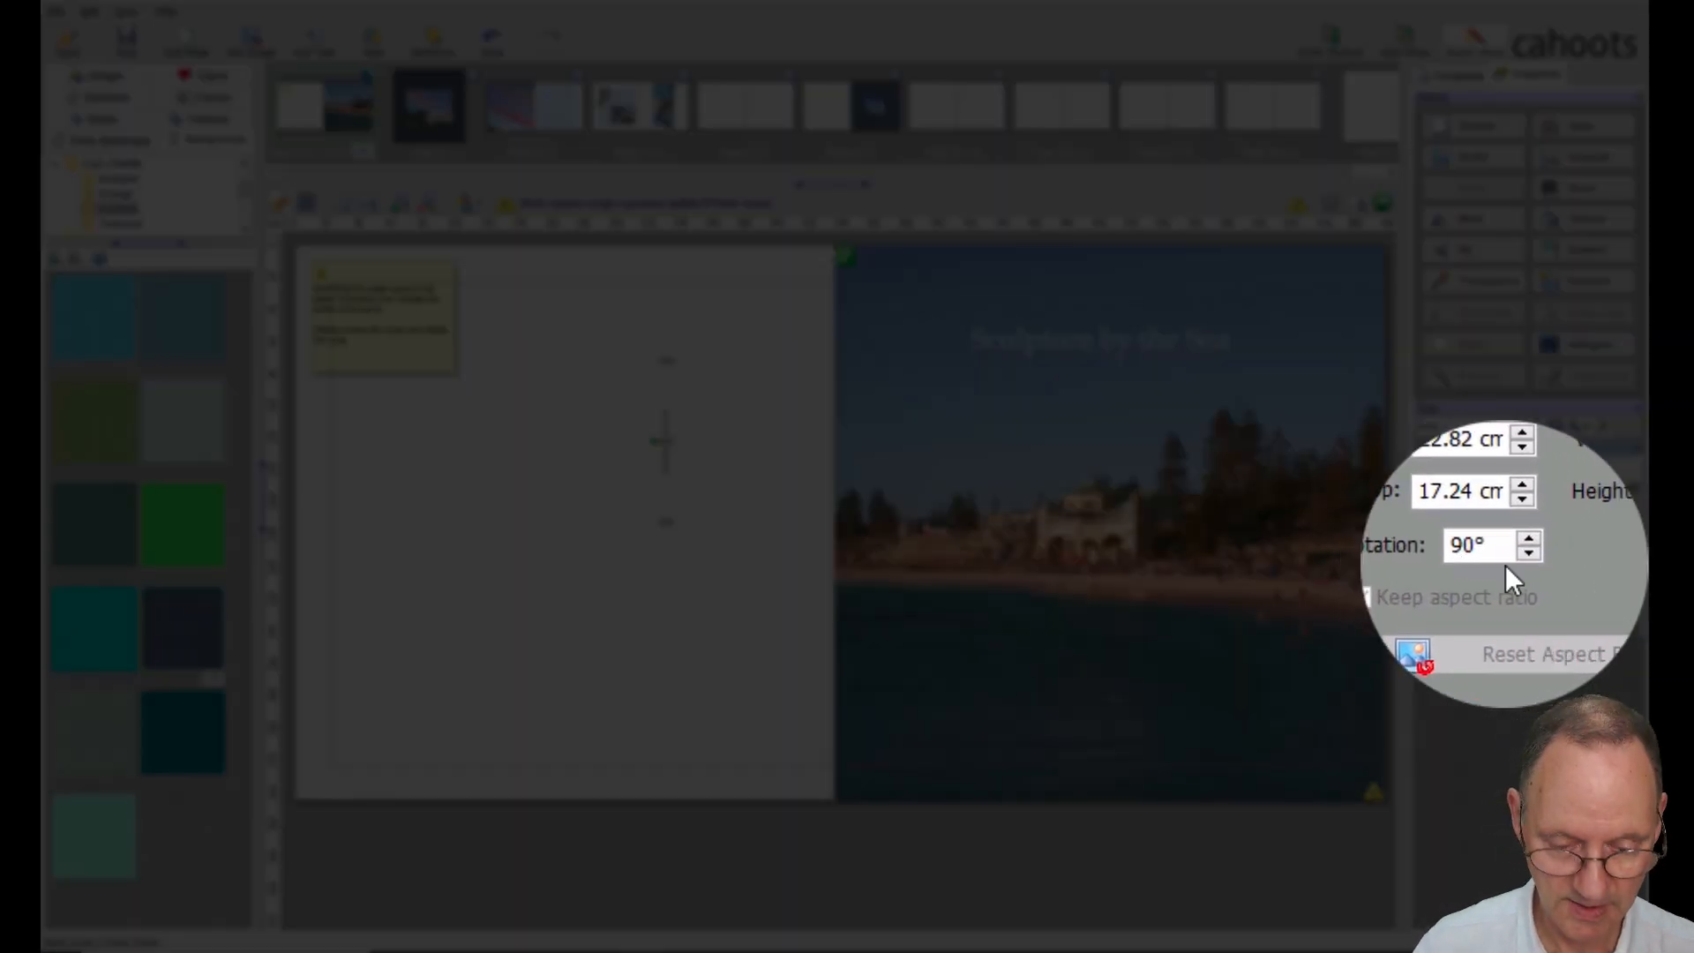
{"action": "type", "text": "-"}
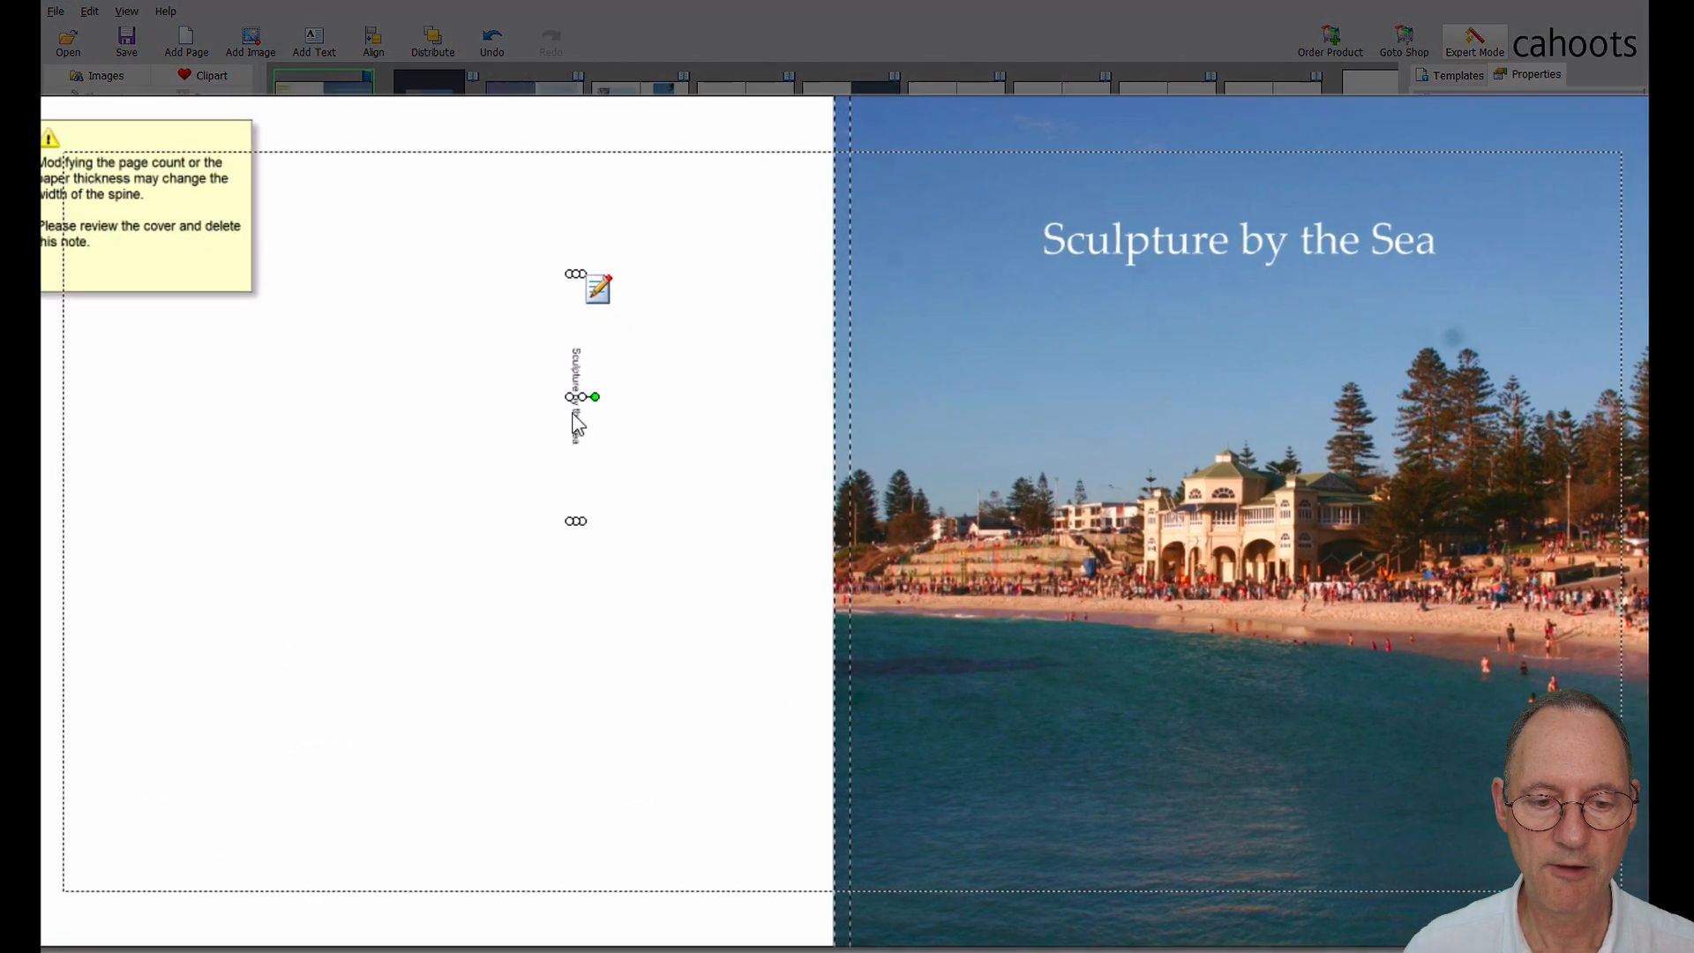
Move the rotated text box onto the spine and stretch it from the upper to the lower margin guide.
{"action": "left_click_drag", "start_coordinate": [665, 460], "coordinate": [840, 441]}
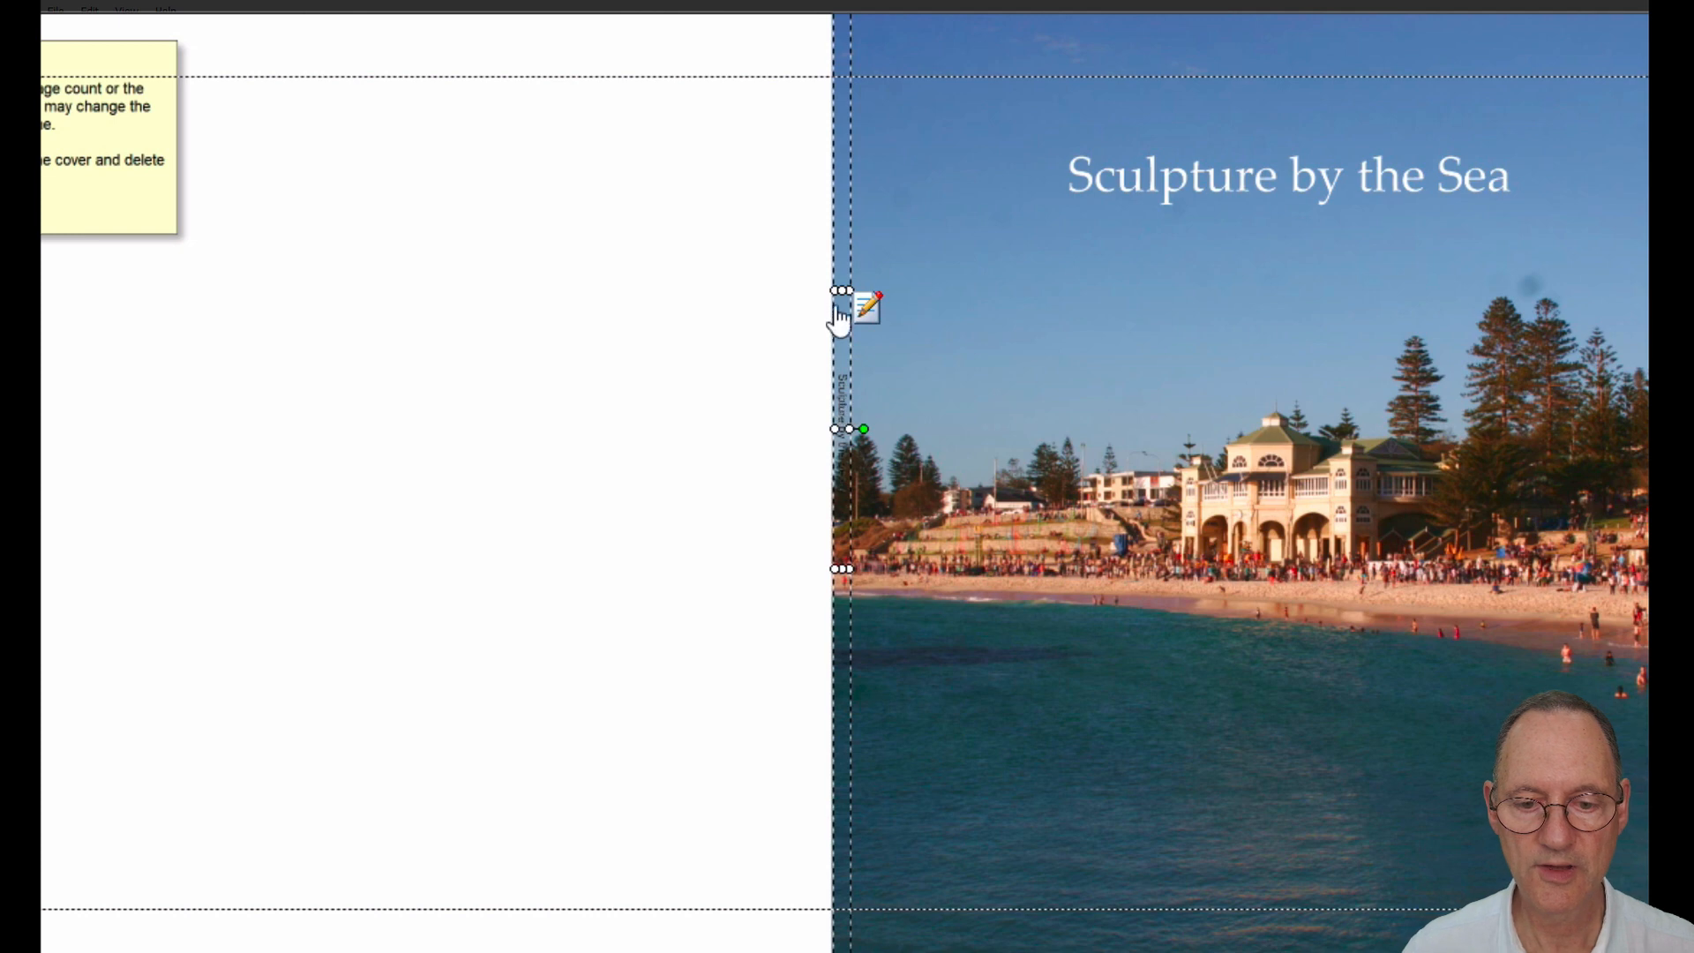
{"action": "left_click_drag", "start_coordinate": [840, 292], "coordinate": [845, 75]}
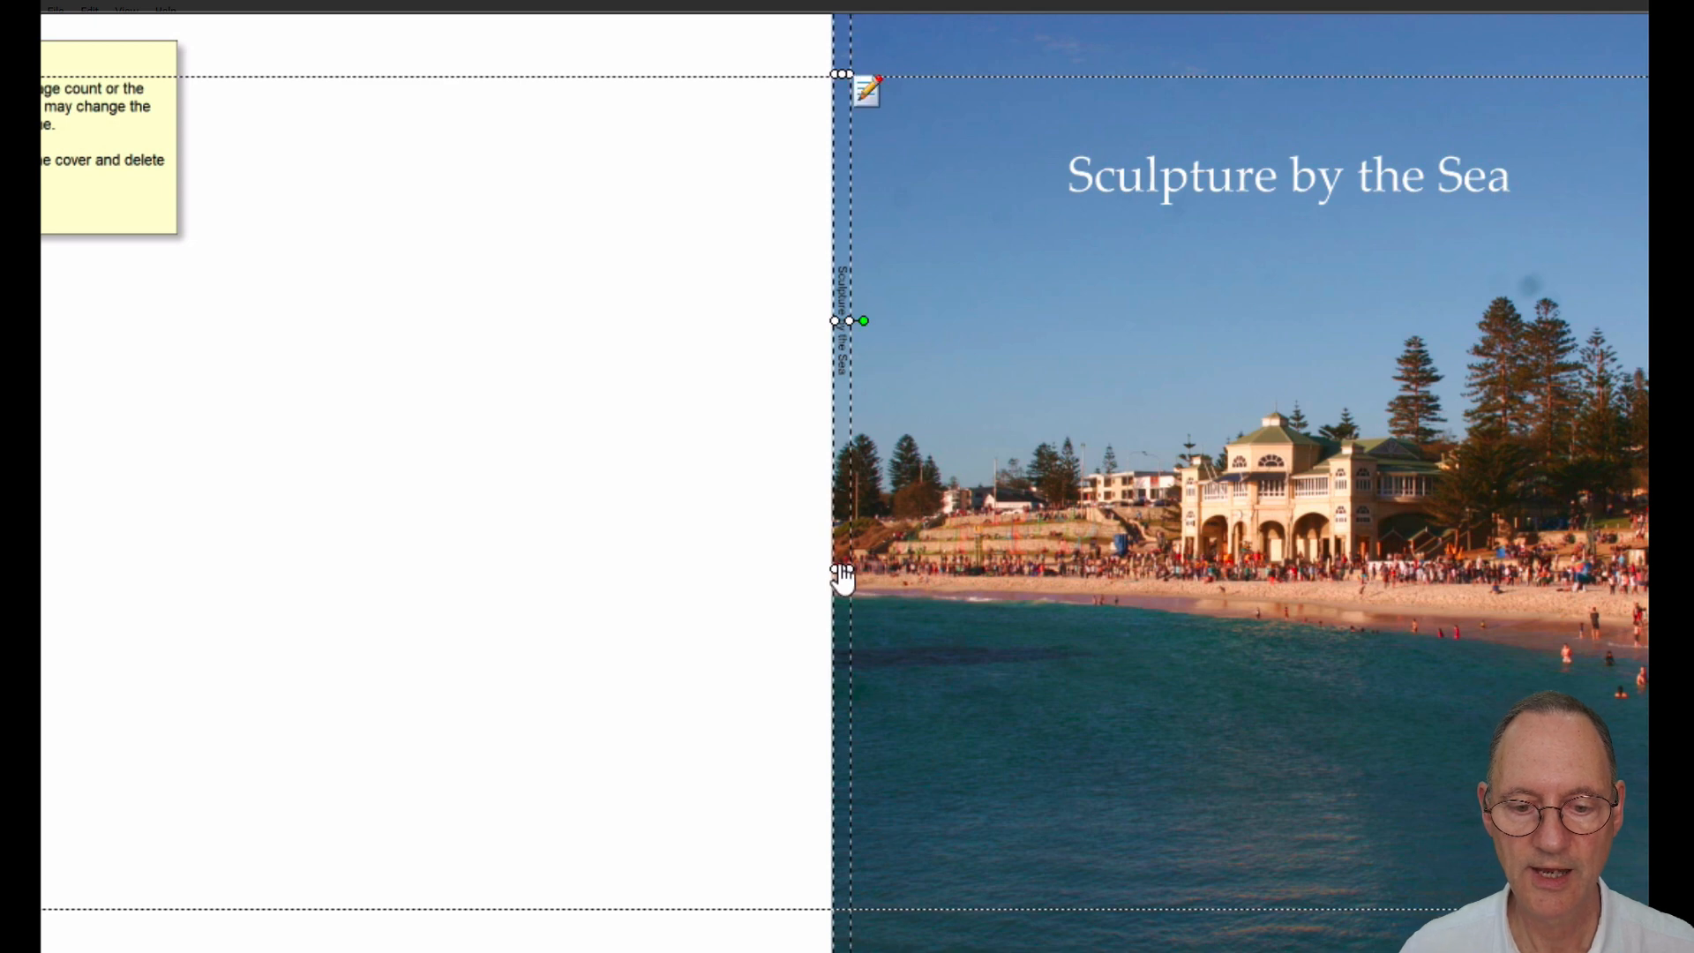
{"action": "left_click_drag", "start_coordinate": [838, 569], "coordinate": [840, 907]}
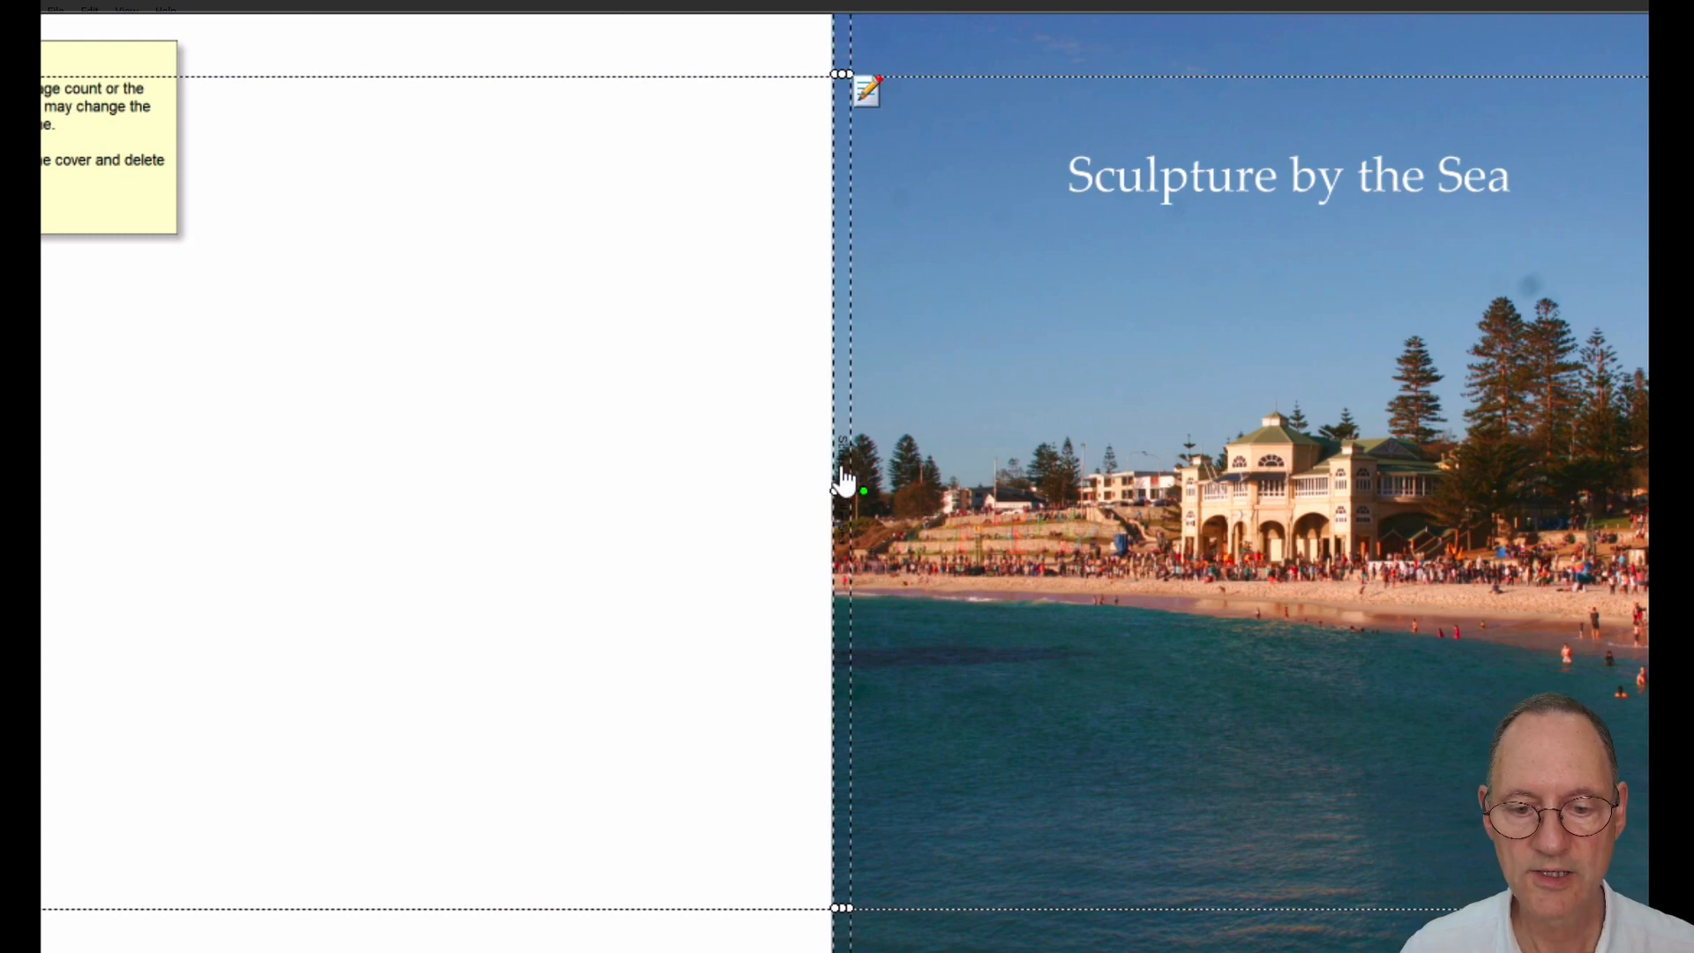
Make the spine's "Sculpture by the Sea" text white and bold and accept the changes.
{"action": "double_click", "coordinate": [843, 481]}
{"action": "left_click_drag", "start_coordinate": [942, 160], "coordinate": [726, 150]}
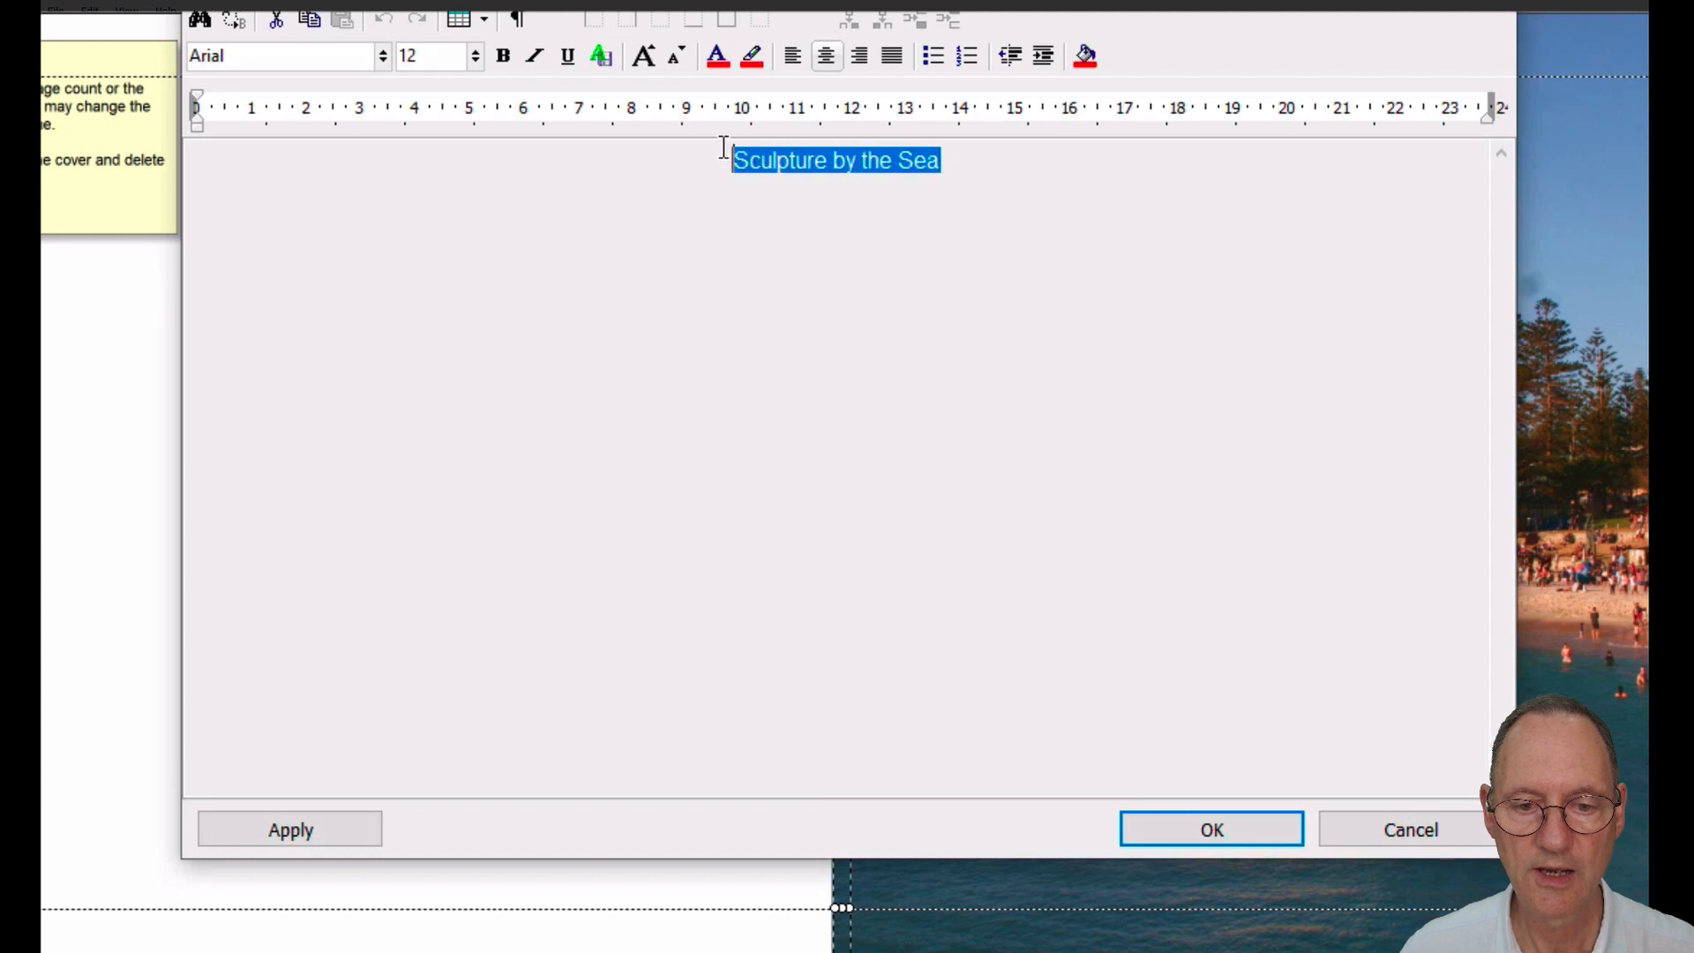
{"action": "left_click", "coordinate": [717, 58]}
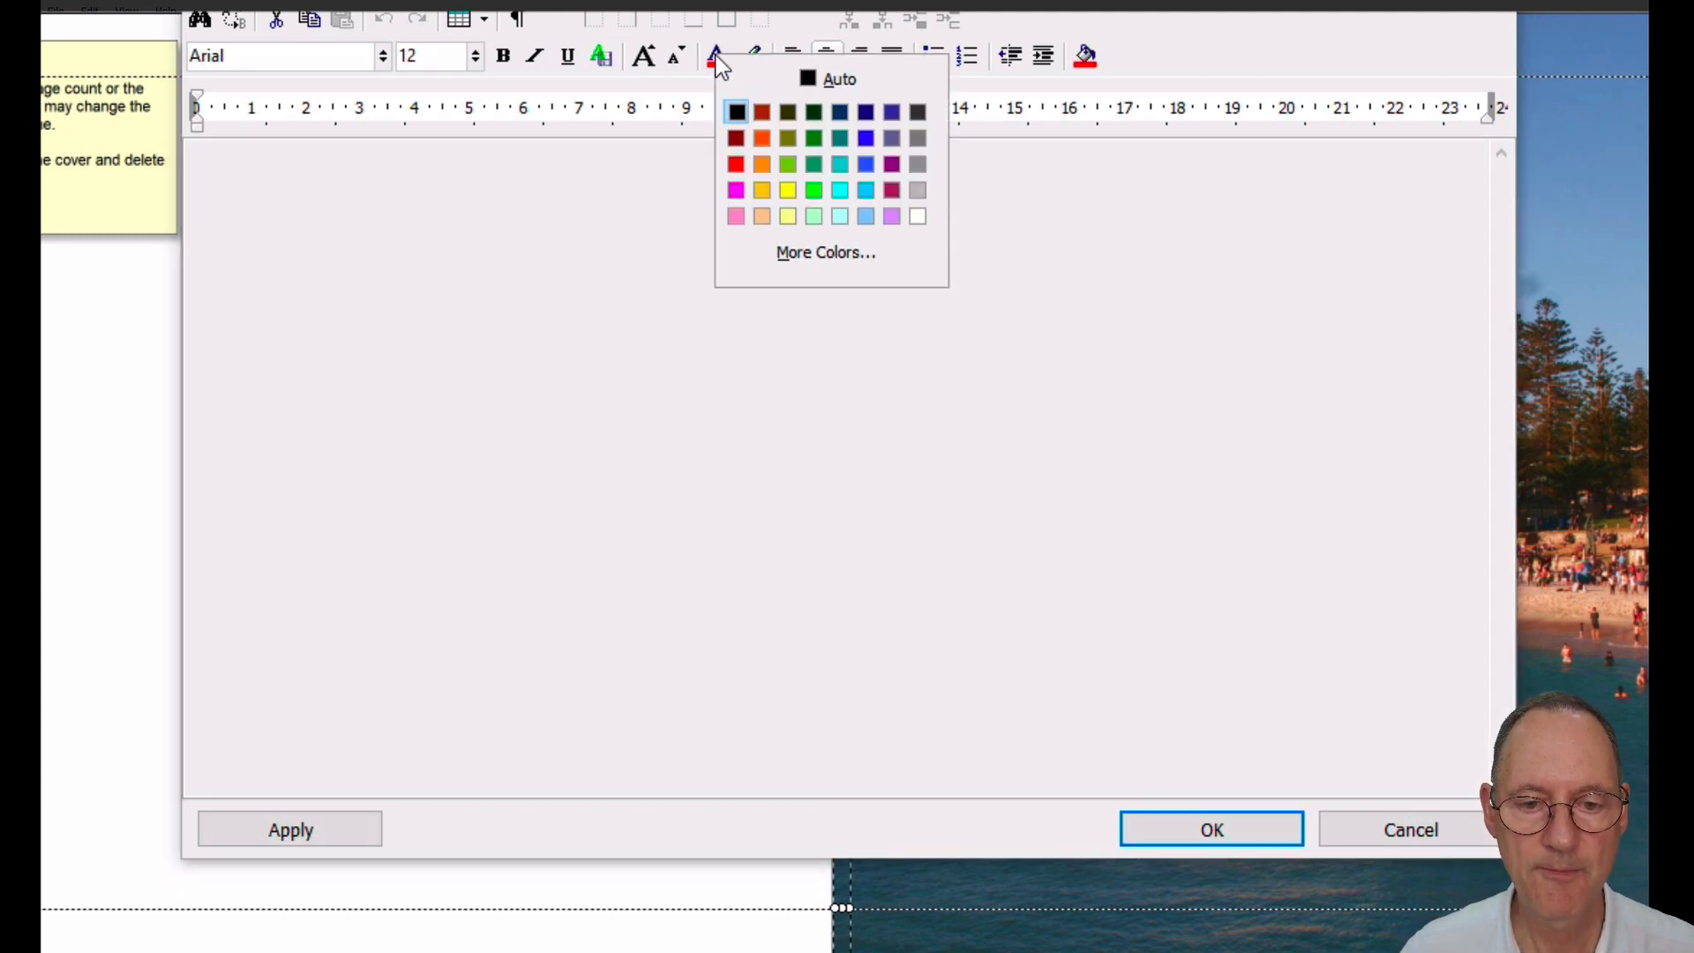
{"action": "left_click", "coordinate": [918, 216]}
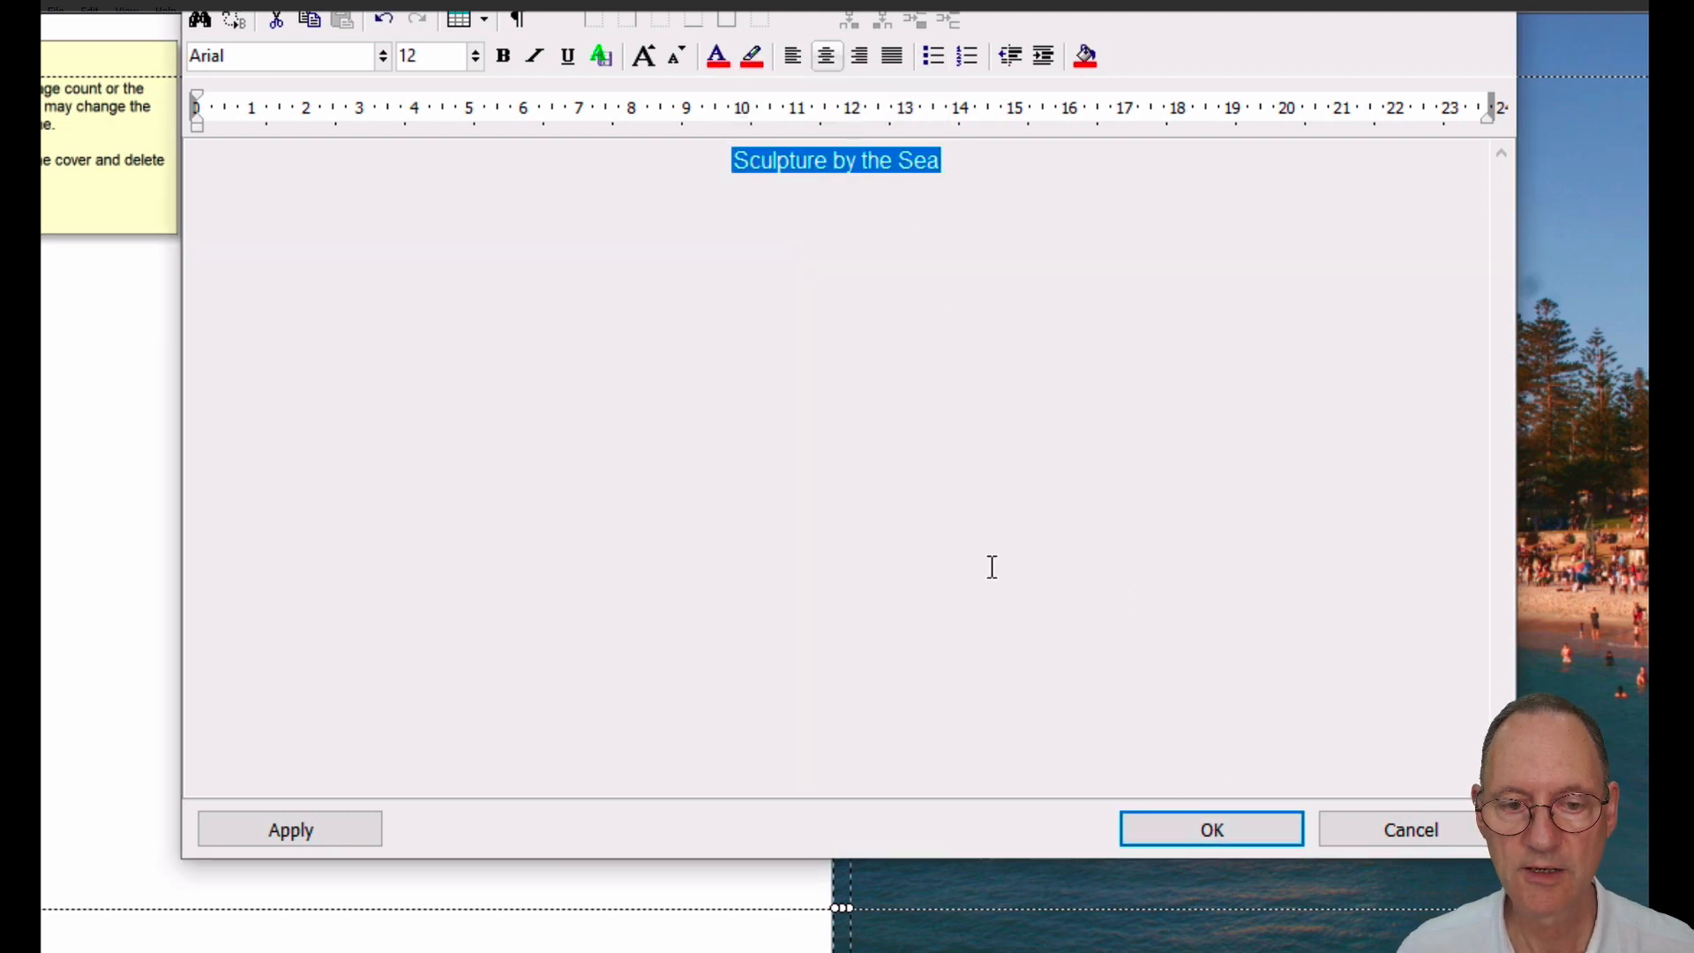
{"action": "left_click", "coordinate": [503, 56]}
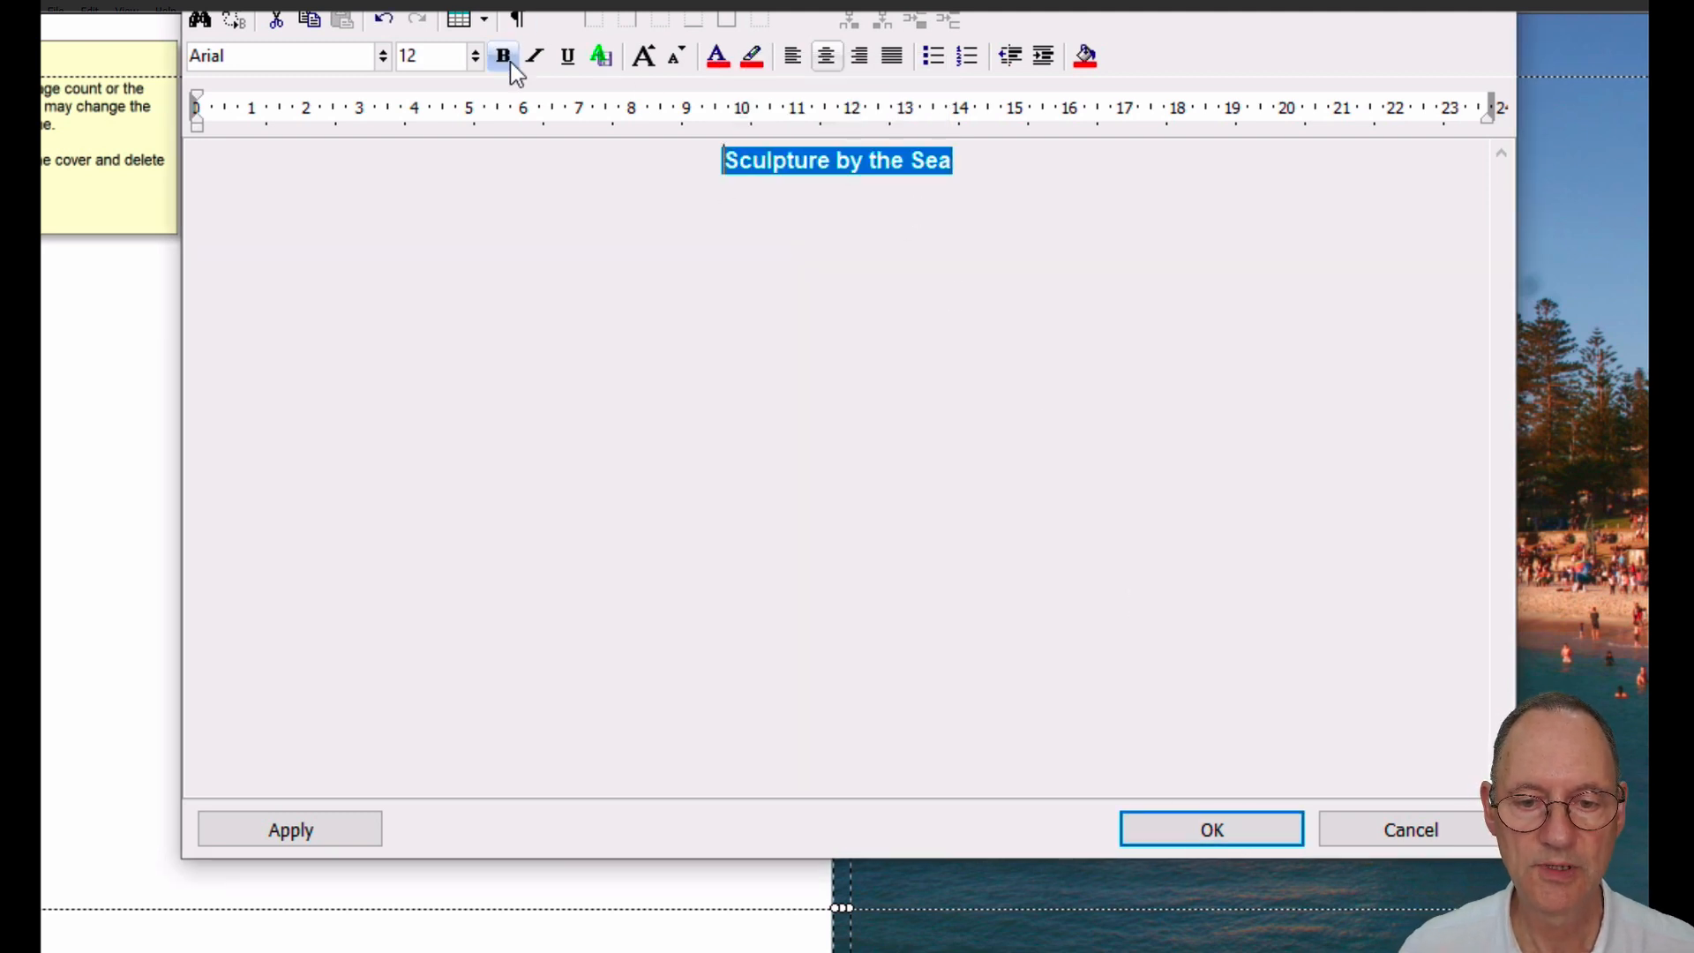
{"action": "left_click", "coordinate": [1213, 843]}
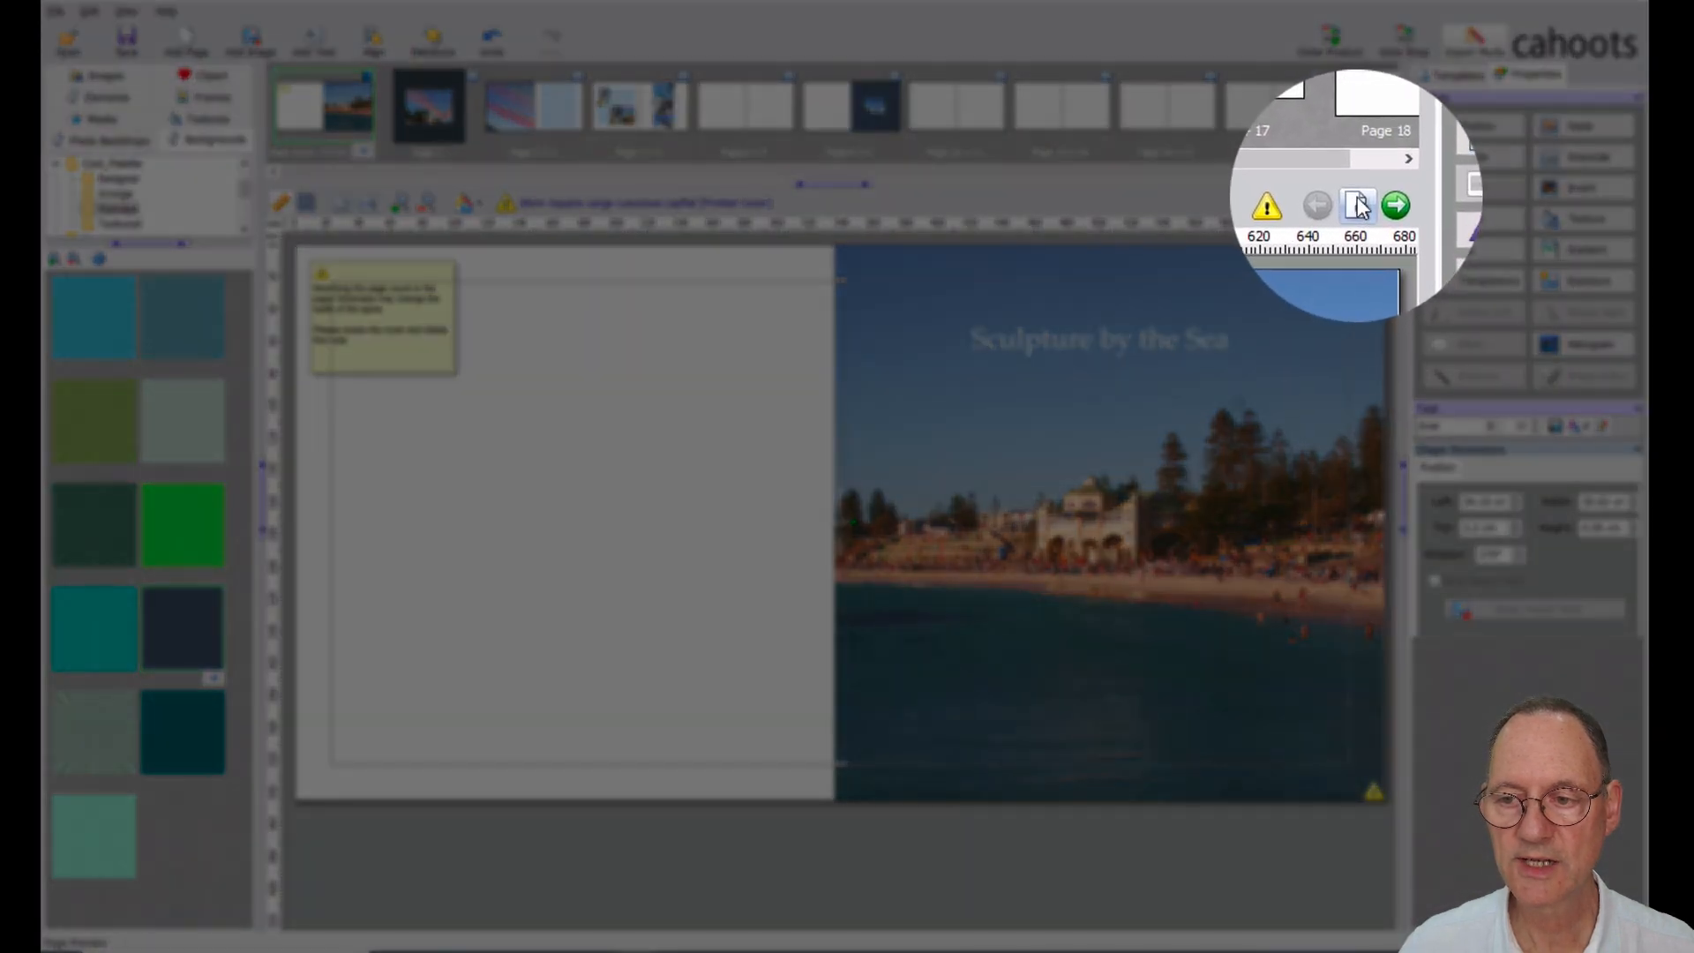
Preview the cover, examine the spine text close up for legibility and placement, and return to the editing layout.
{"action": "left_click", "coordinate": [1358, 205]}
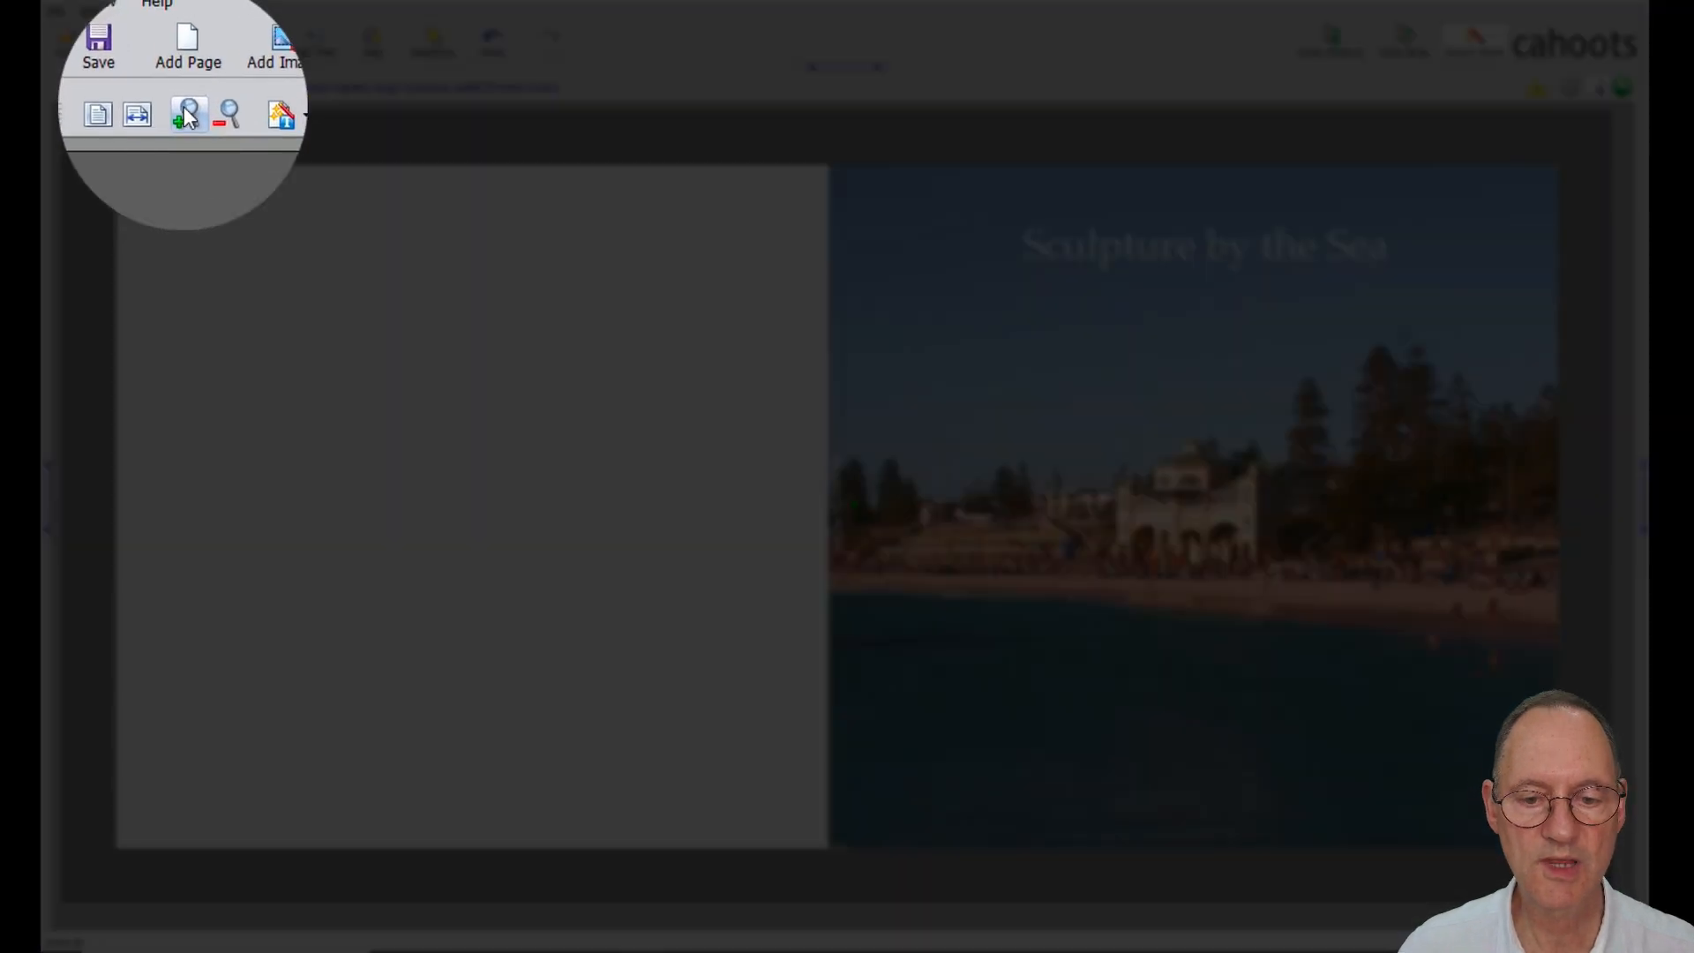
{"action": "left_click", "coordinate": [187, 112]}
{"action": "left_click", "coordinate": [187, 112]}
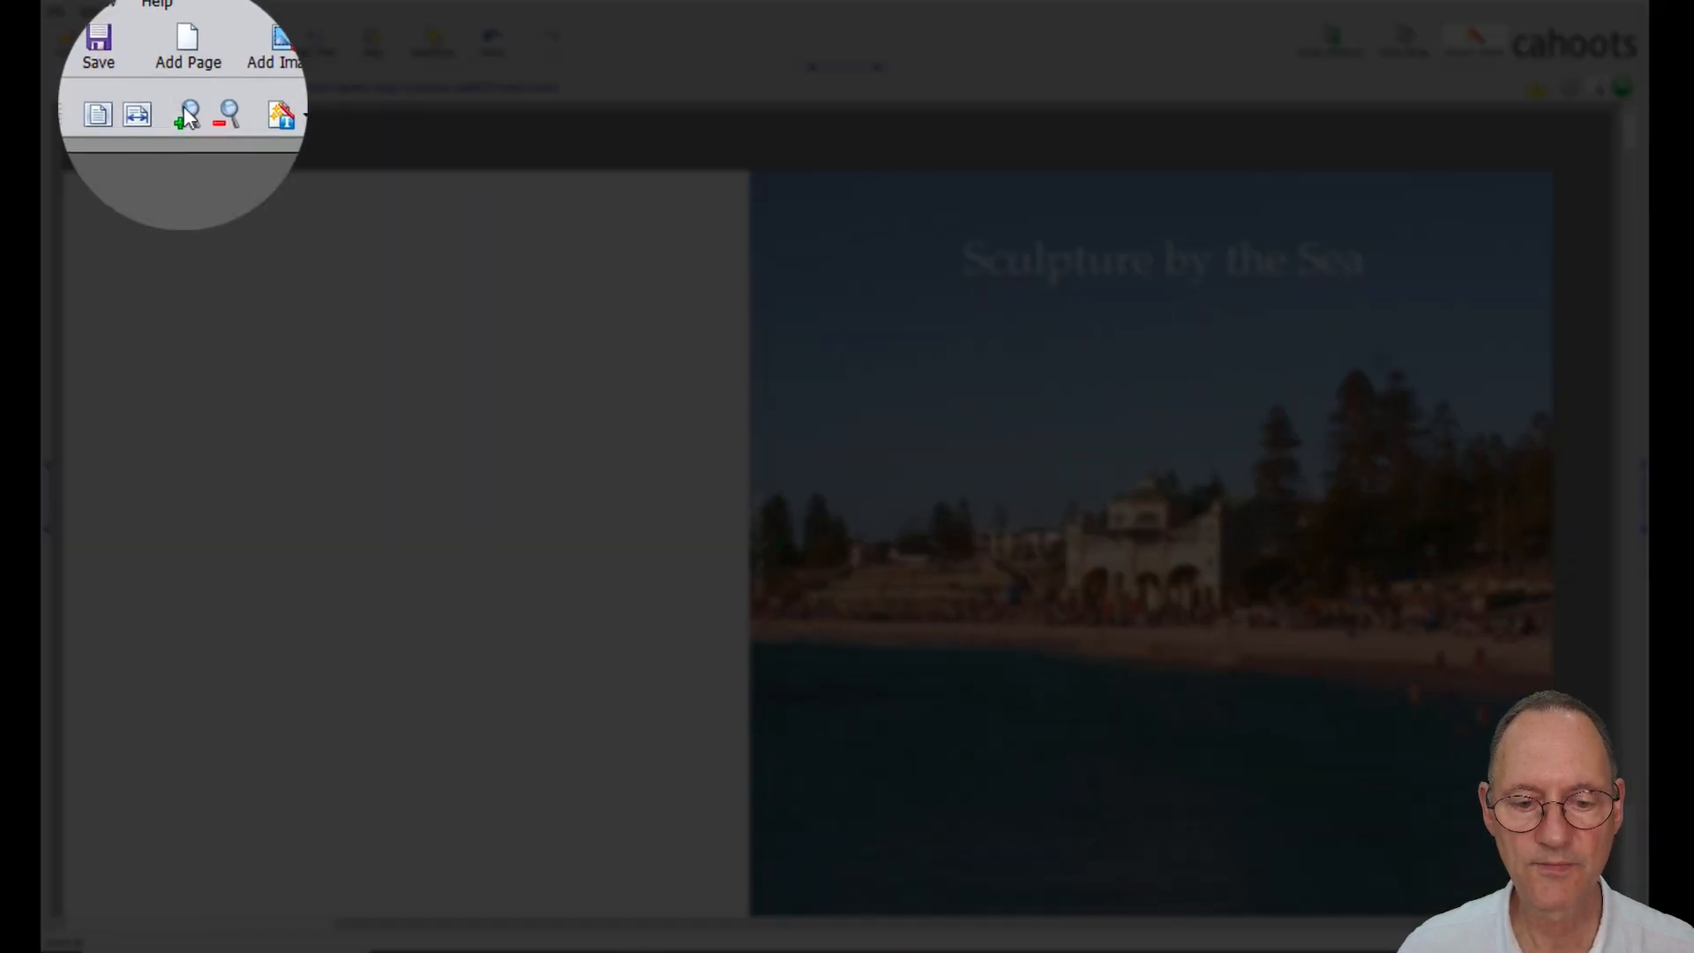
{"action": "left_click", "coordinate": [186, 112]}
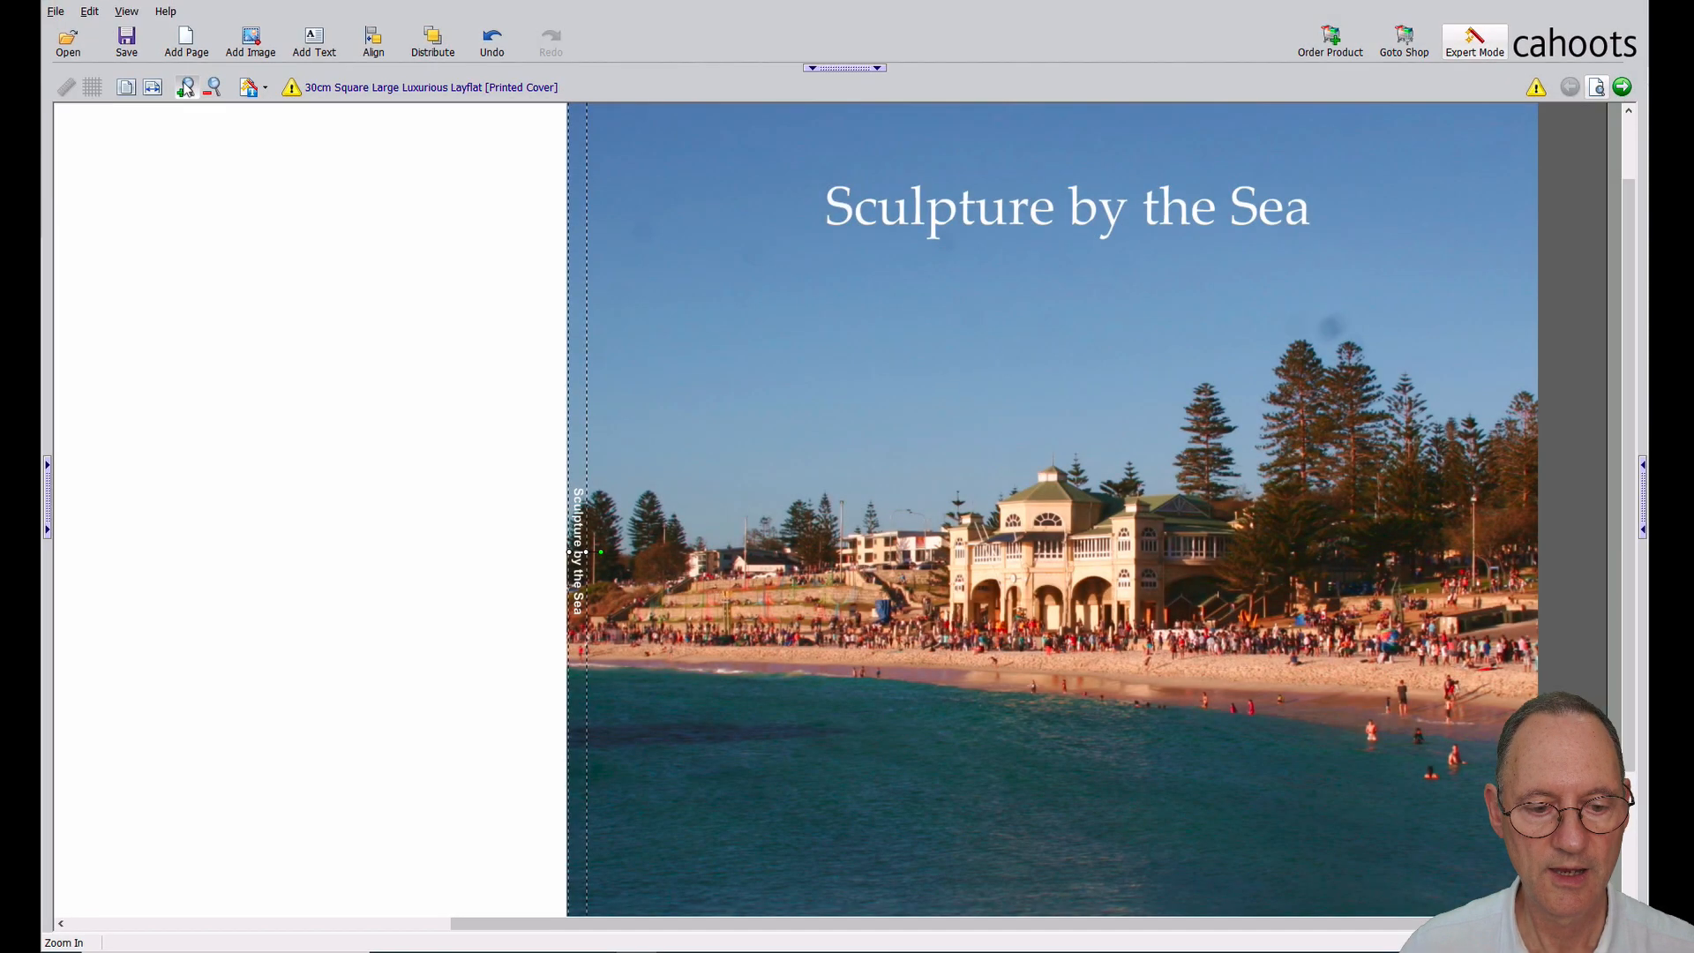
{"action": "left_click", "coordinate": [186, 86]}
{"action": "left_click", "coordinate": [186, 86]}
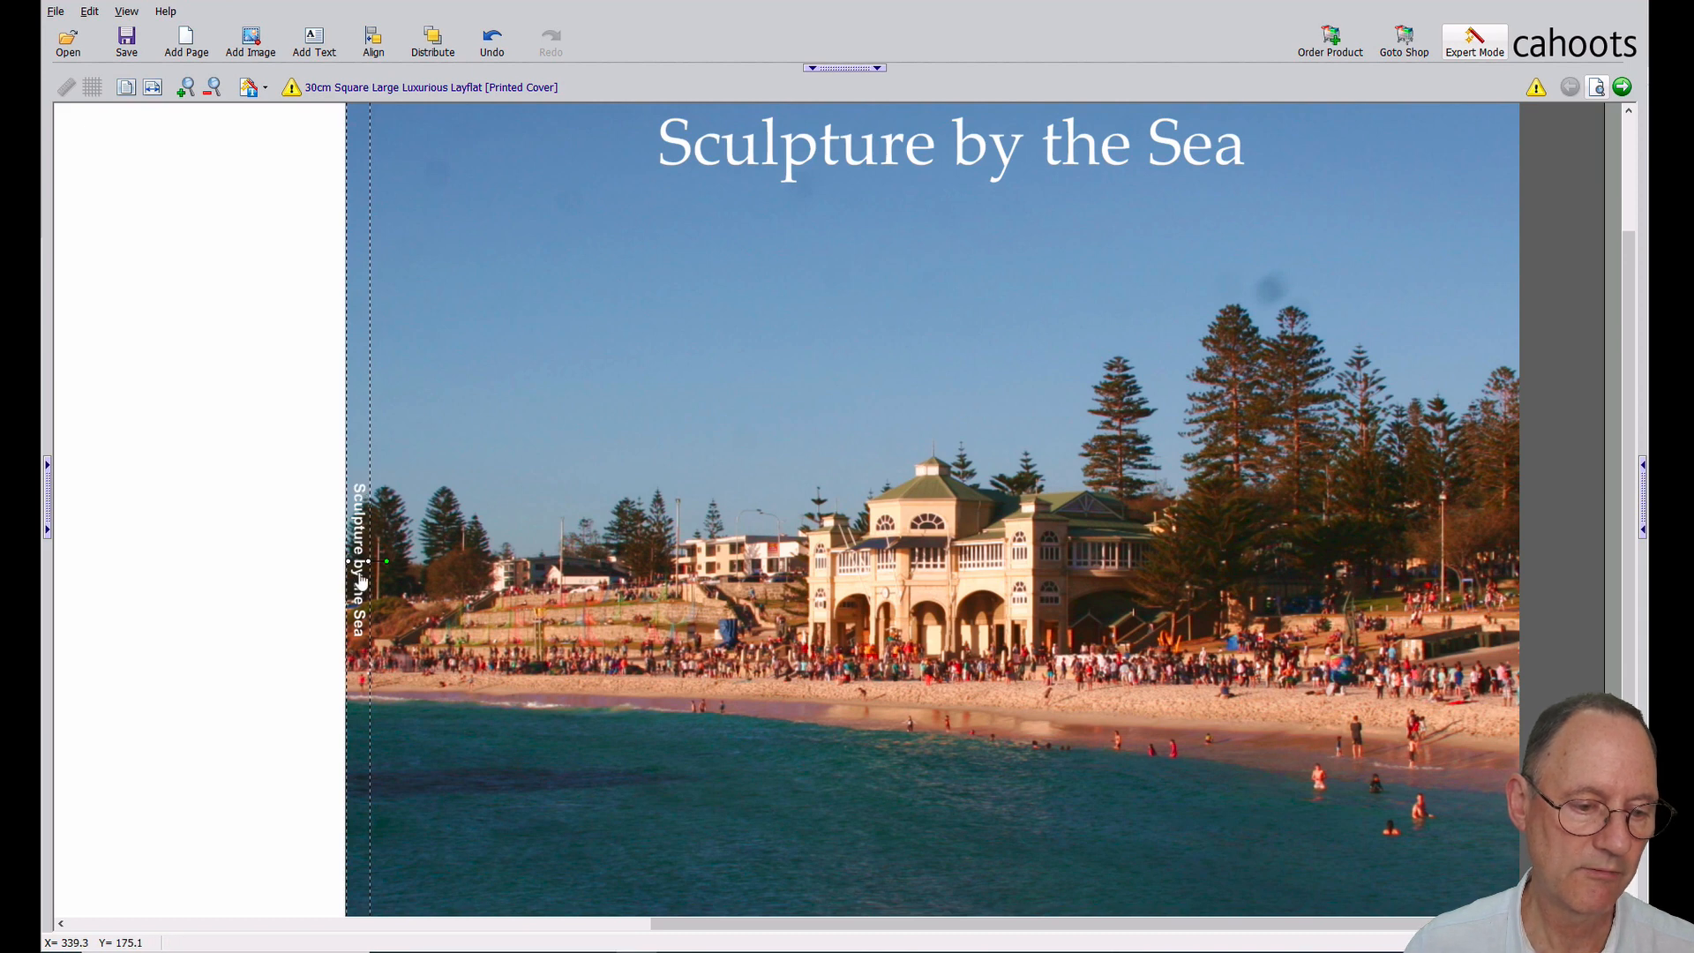
{"action": "left_click", "coordinate": [285, 651]}
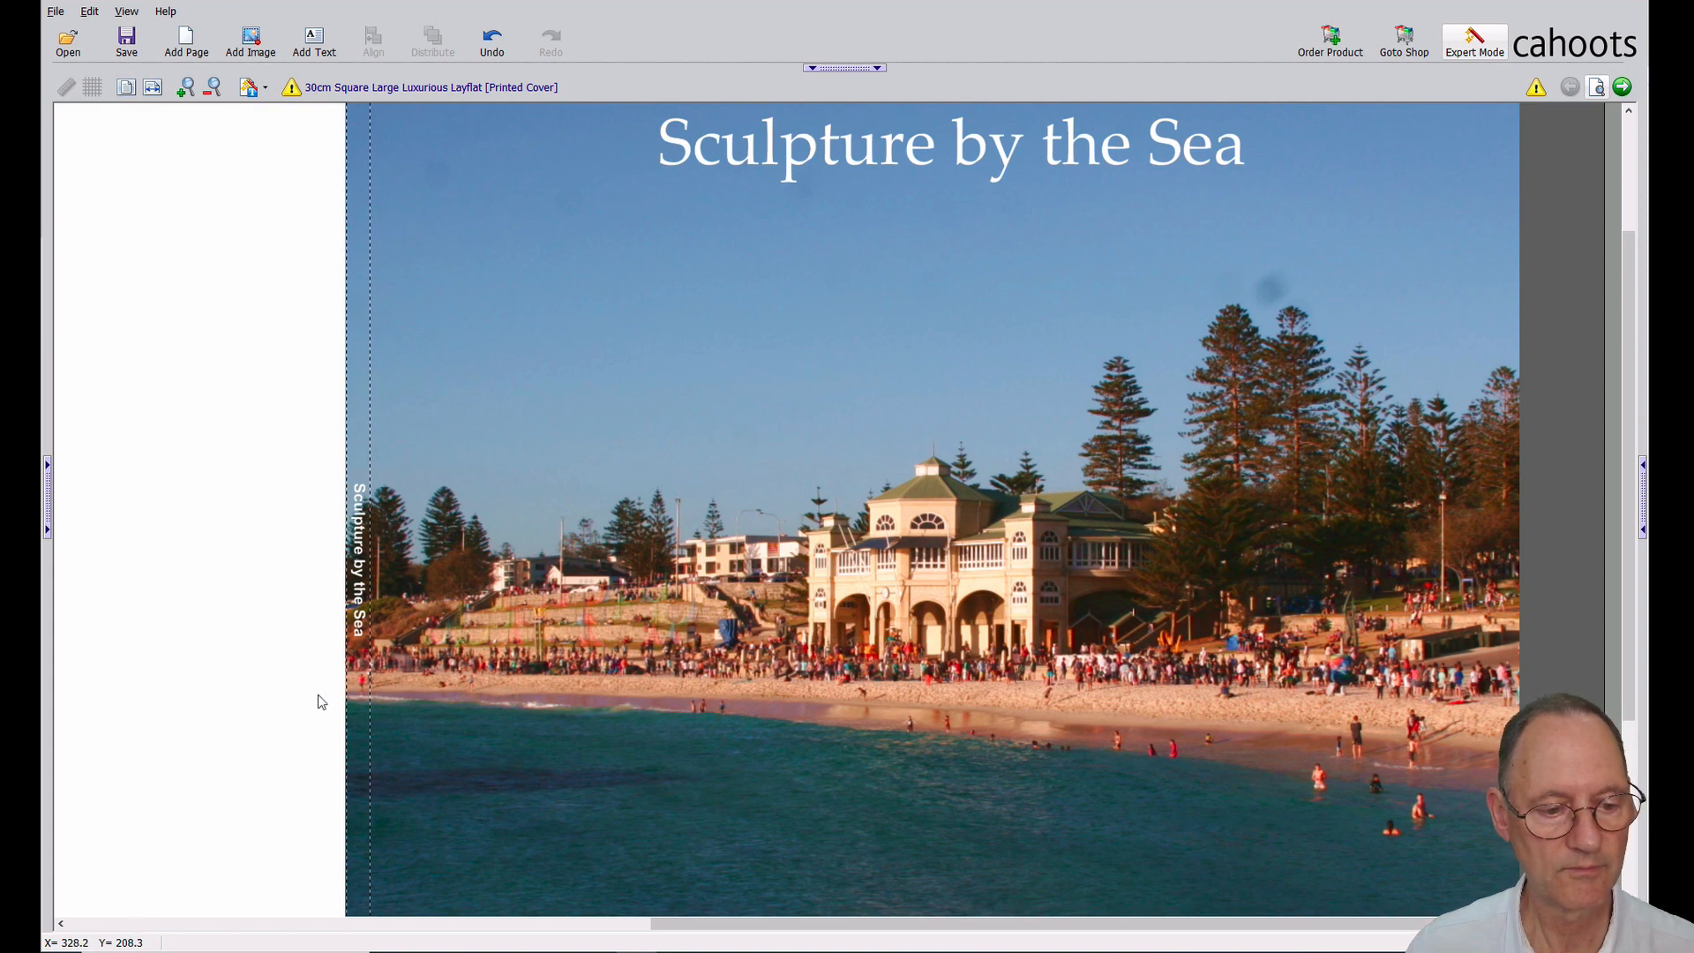
{"action": "left_click", "coordinate": [1596, 87]}
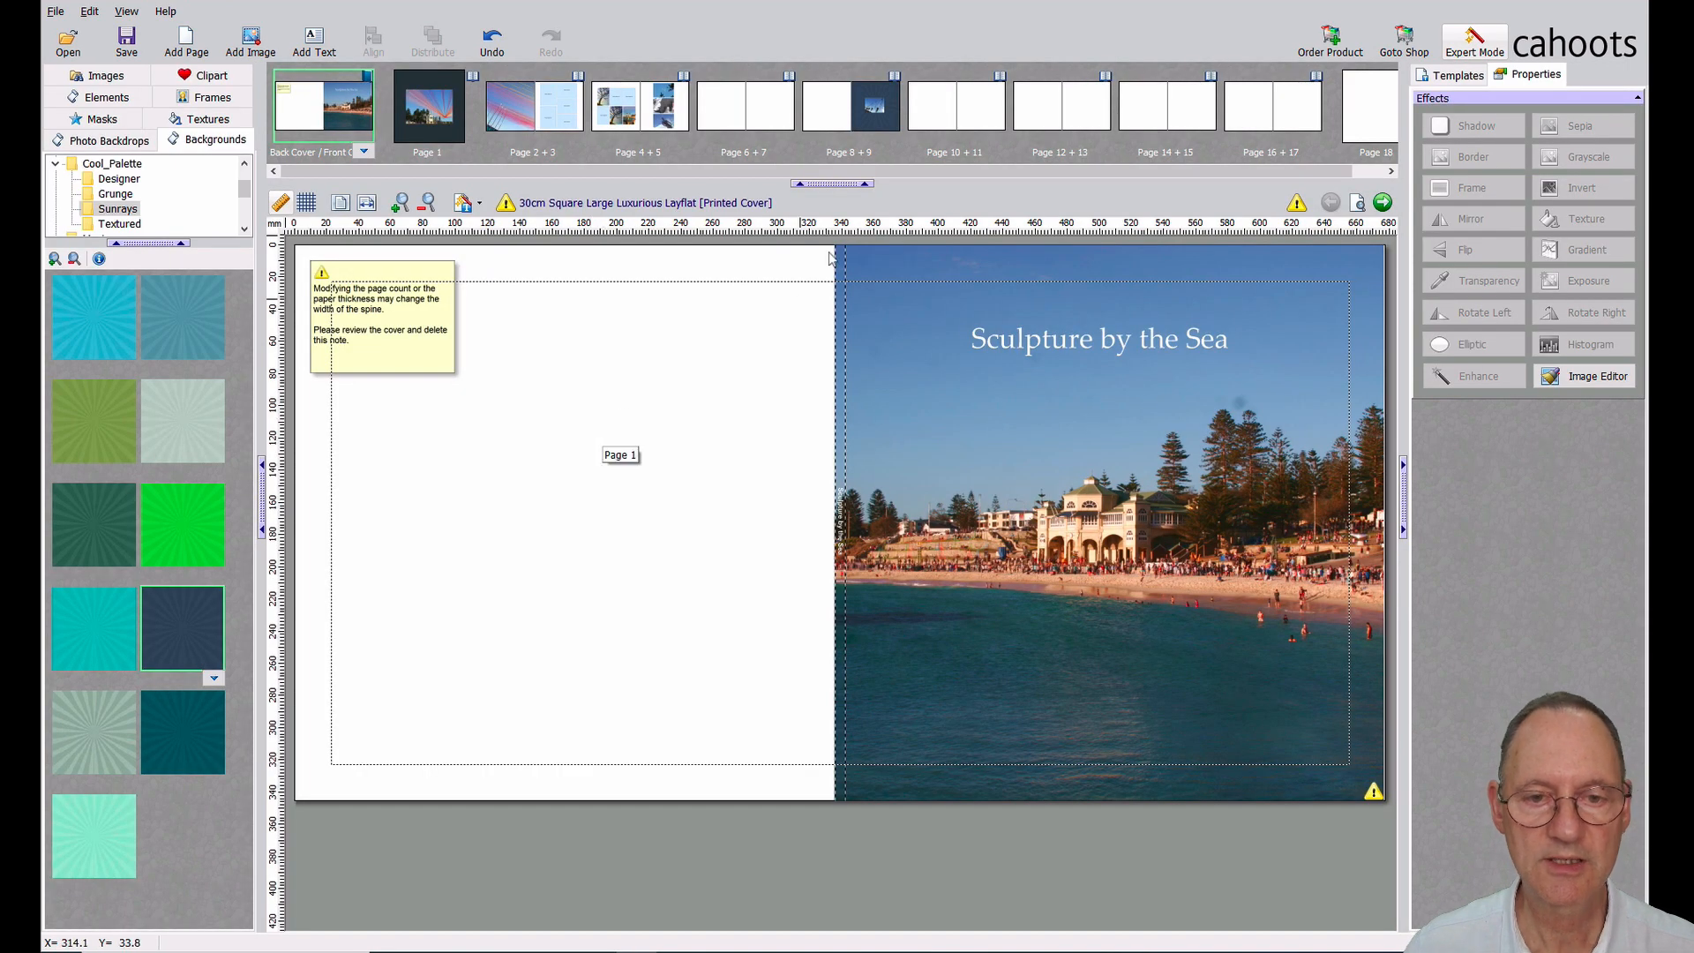
Add a plain text box to the Page 4 + 5 spread, place it above the left page's photos and inspect its text editor.
{"action": "left_click", "coordinate": [731, 115]}
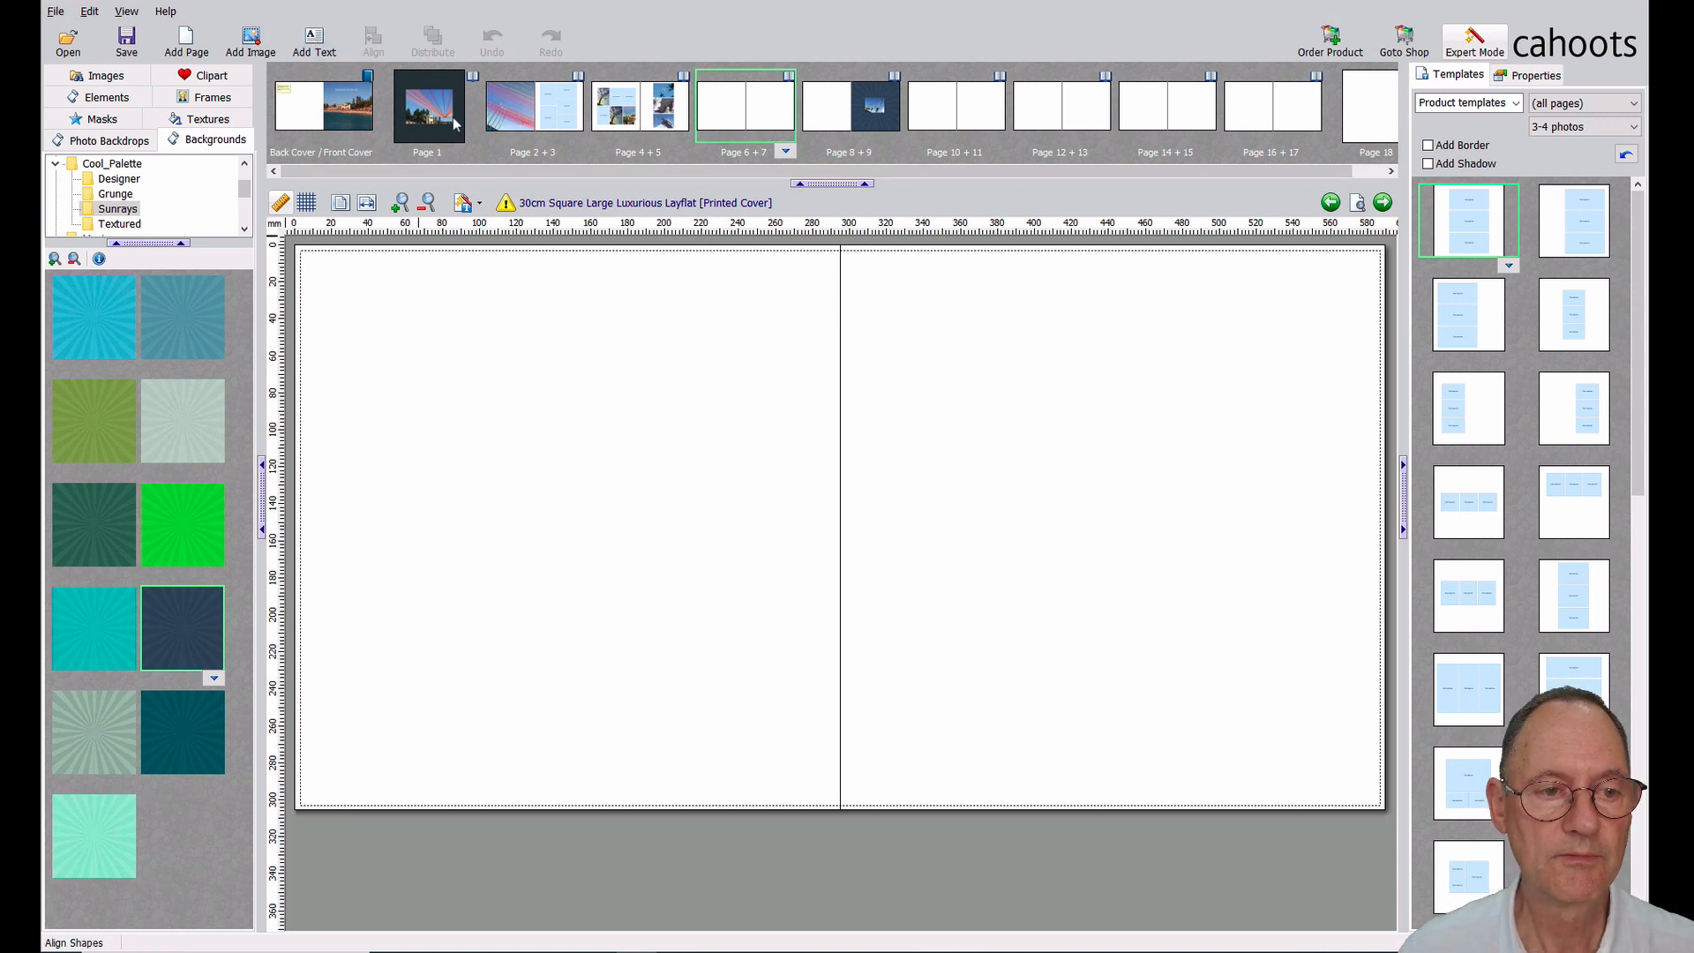
{"action": "left_click", "coordinate": [421, 121]}
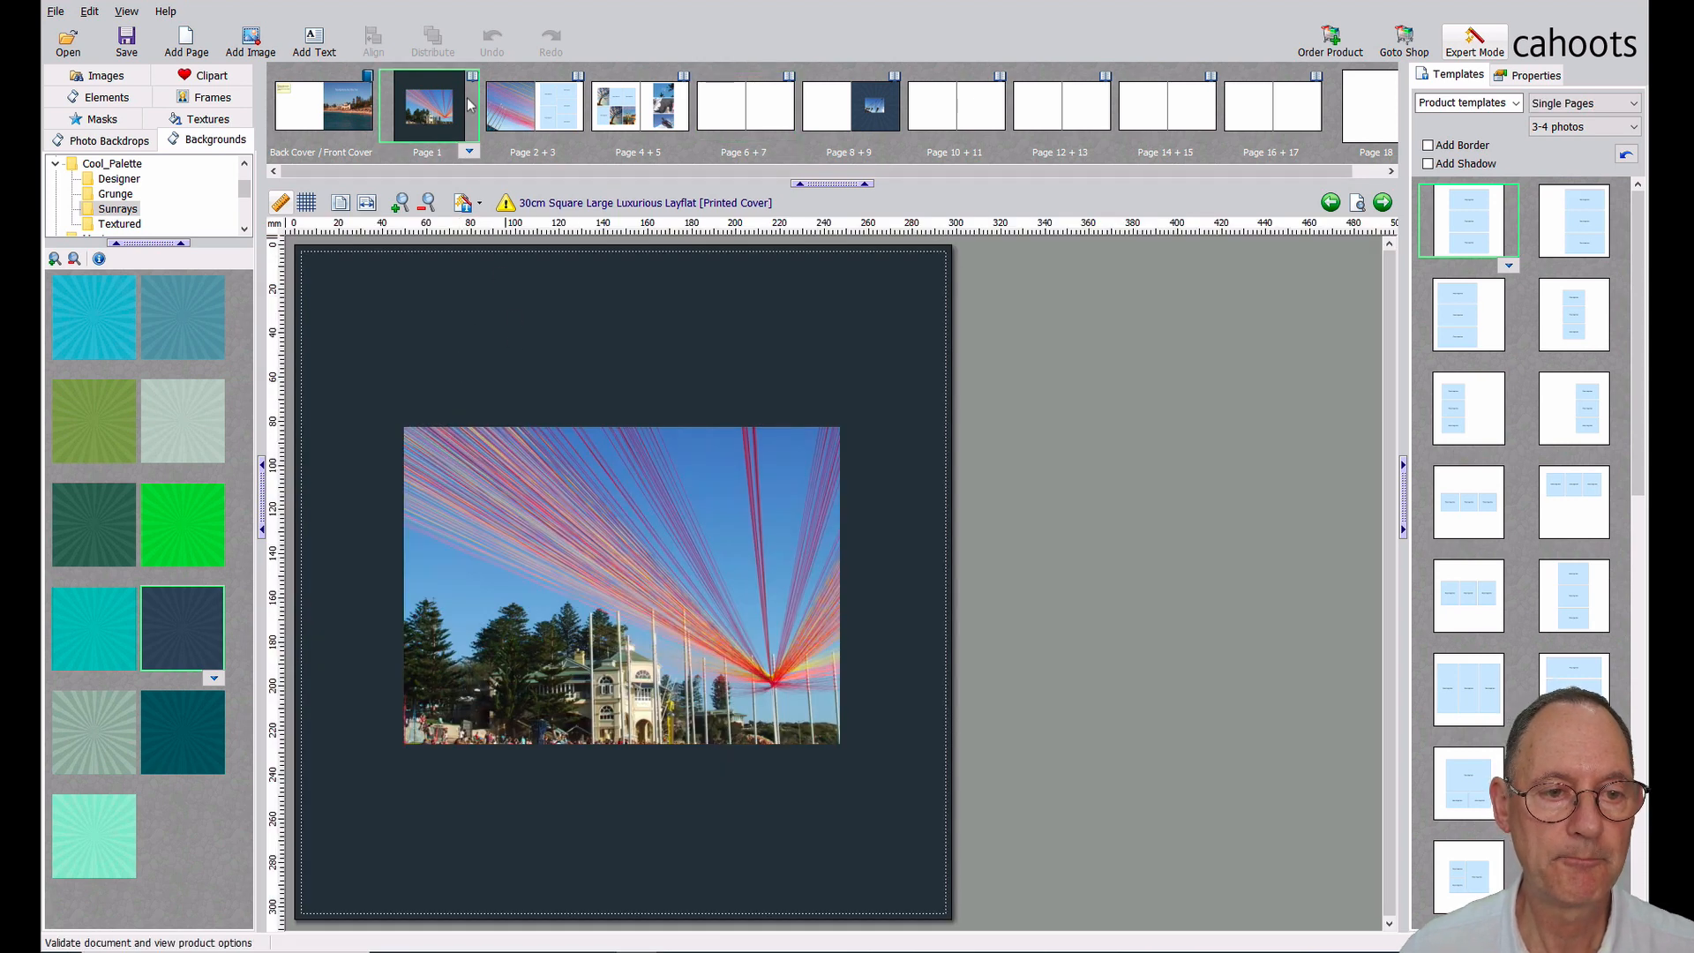
{"action": "left_click", "coordinate": [644, 123]}
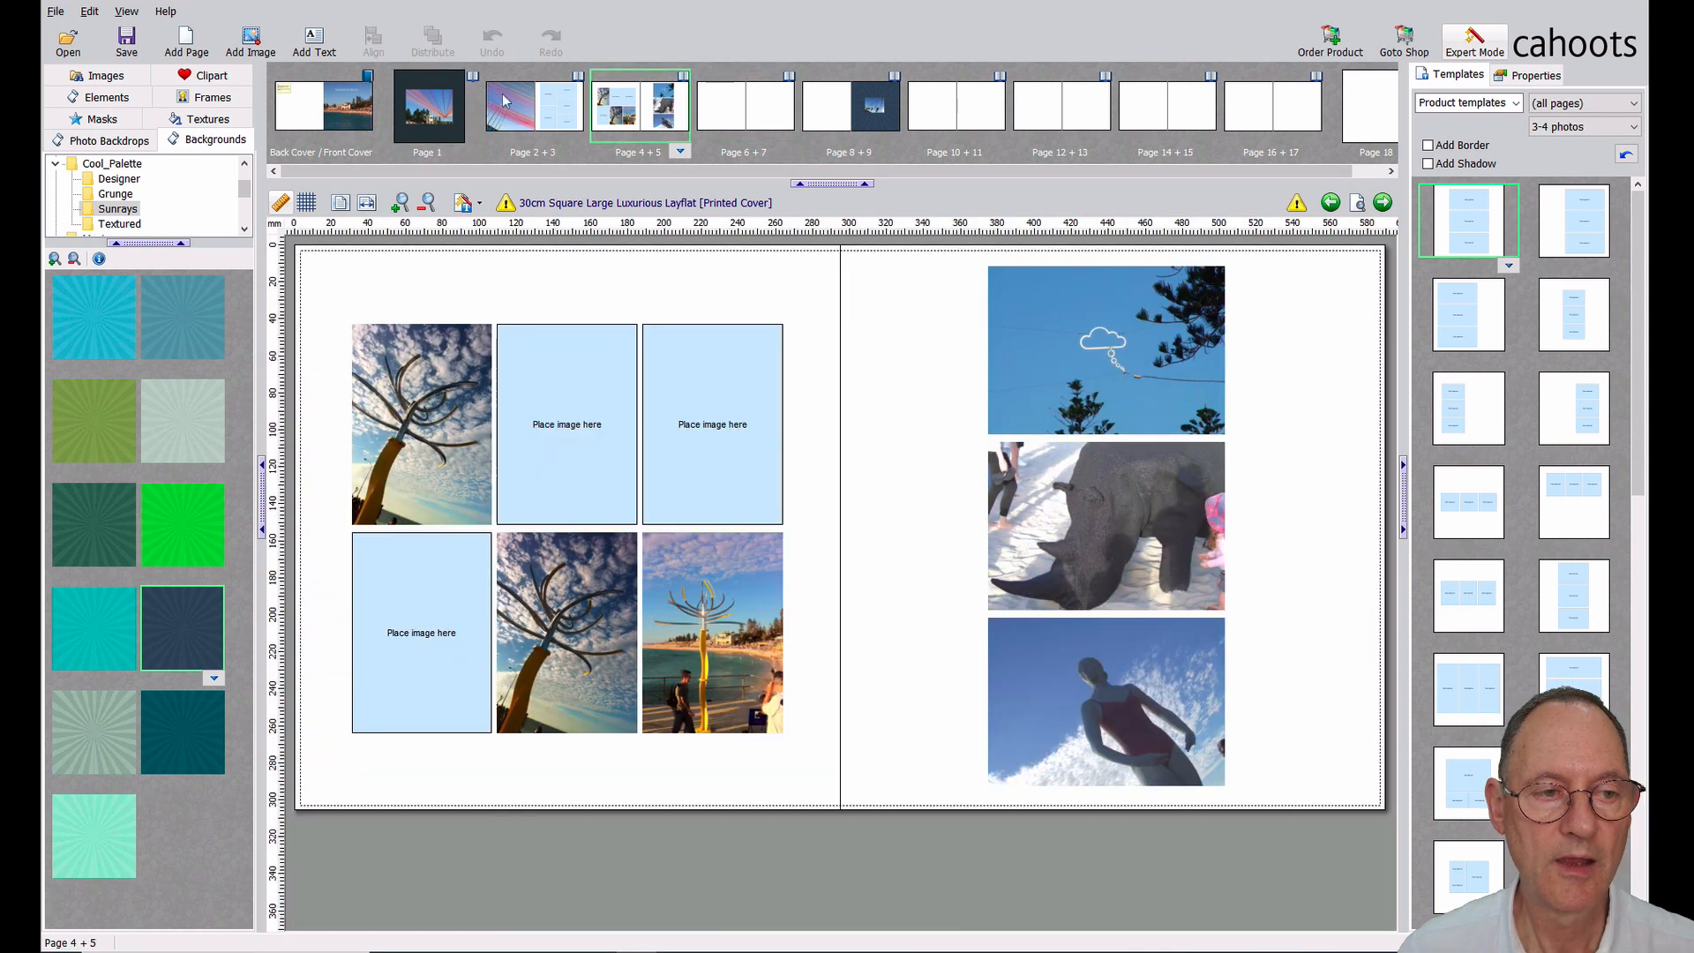
{"action": "left_click", "coordinate": [314, 45]}
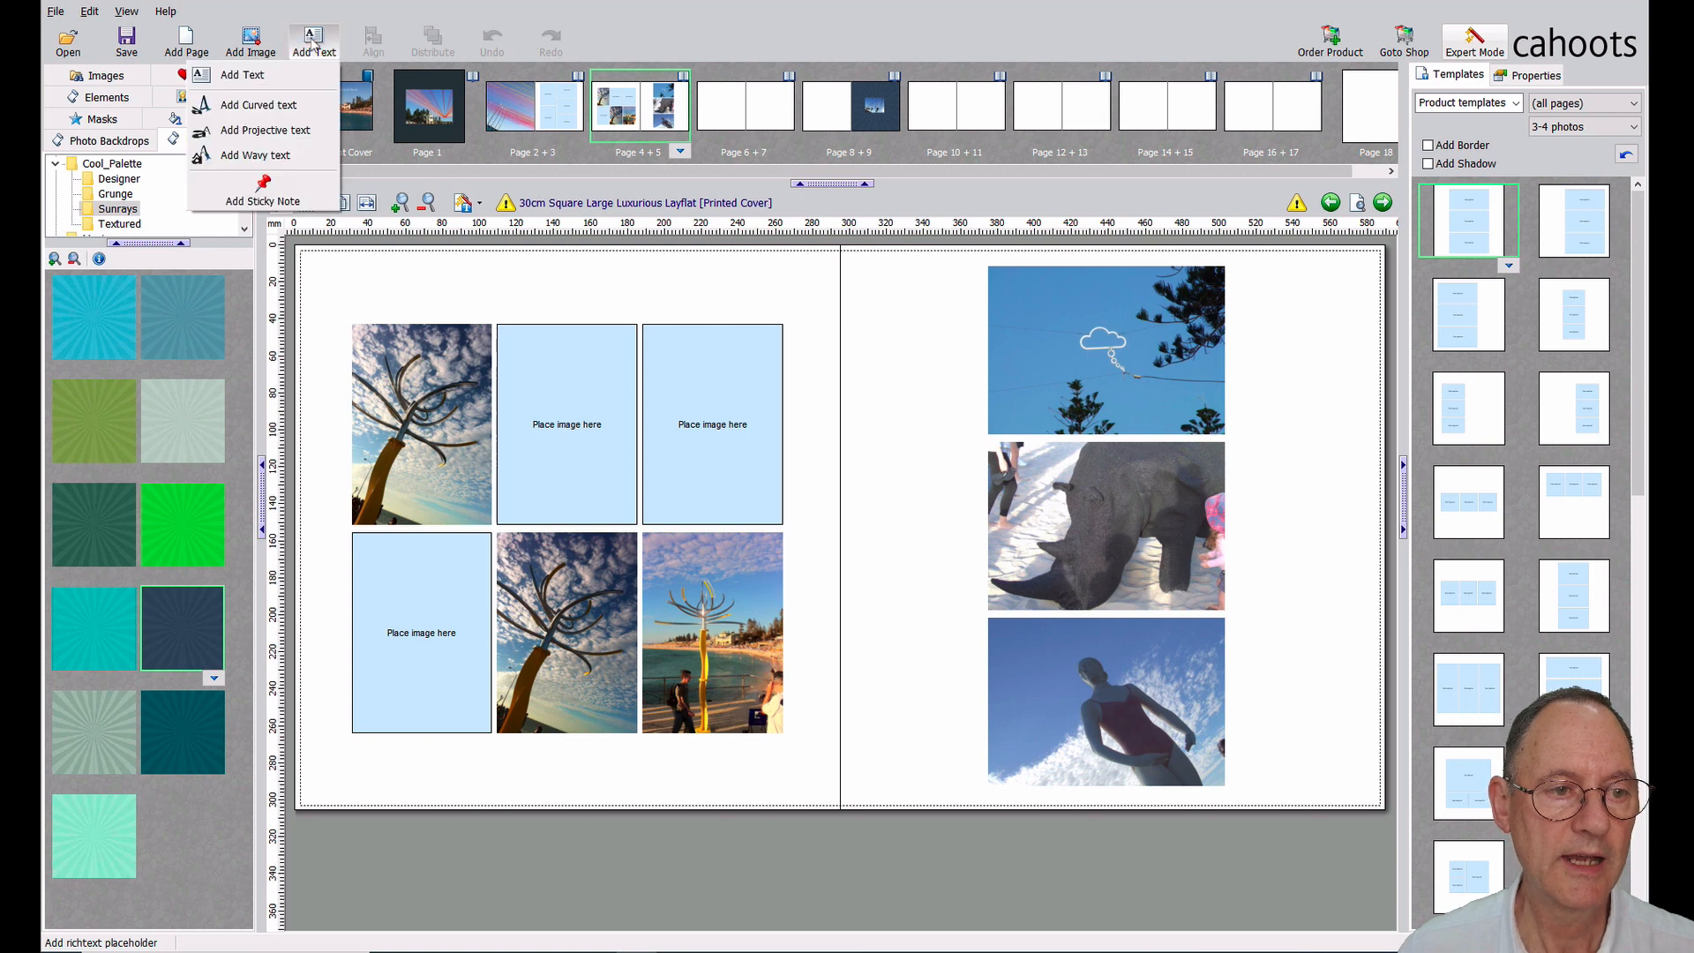
{"action": "left_click", "coordinate": [244, 76]}
{"action": "left_click", "coordinate": [853, 315]}
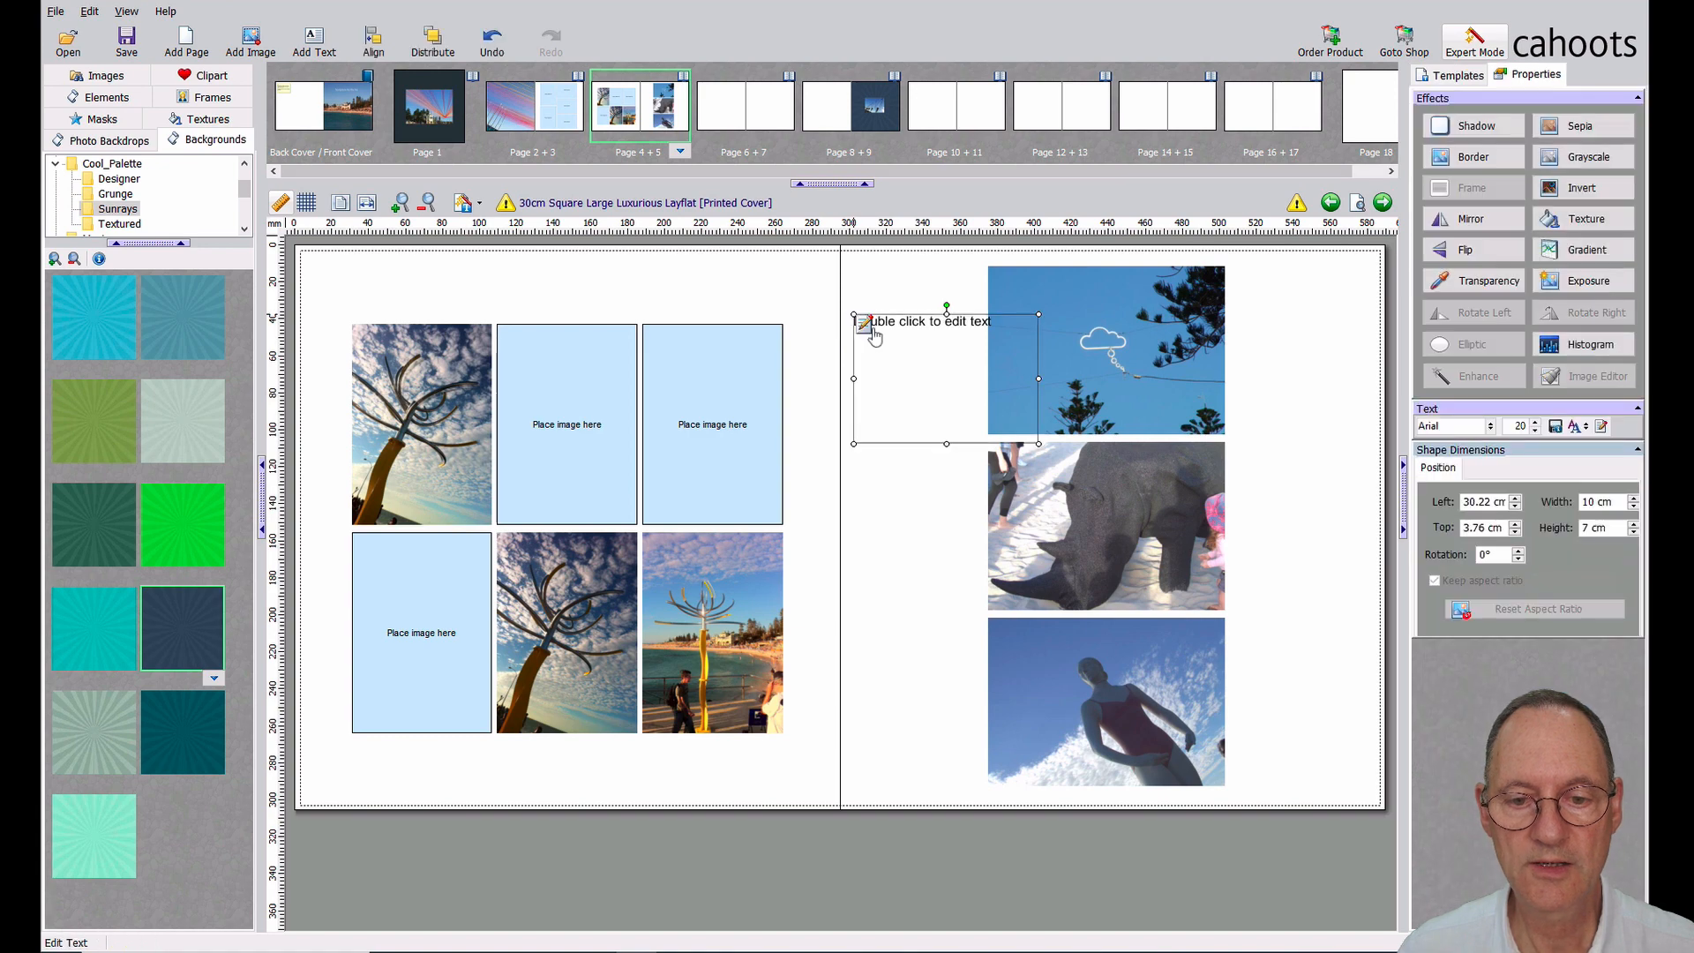
{"action": "left_click_drag", "start_coordinate": [918, 340], "coordinate": [511, 302]}
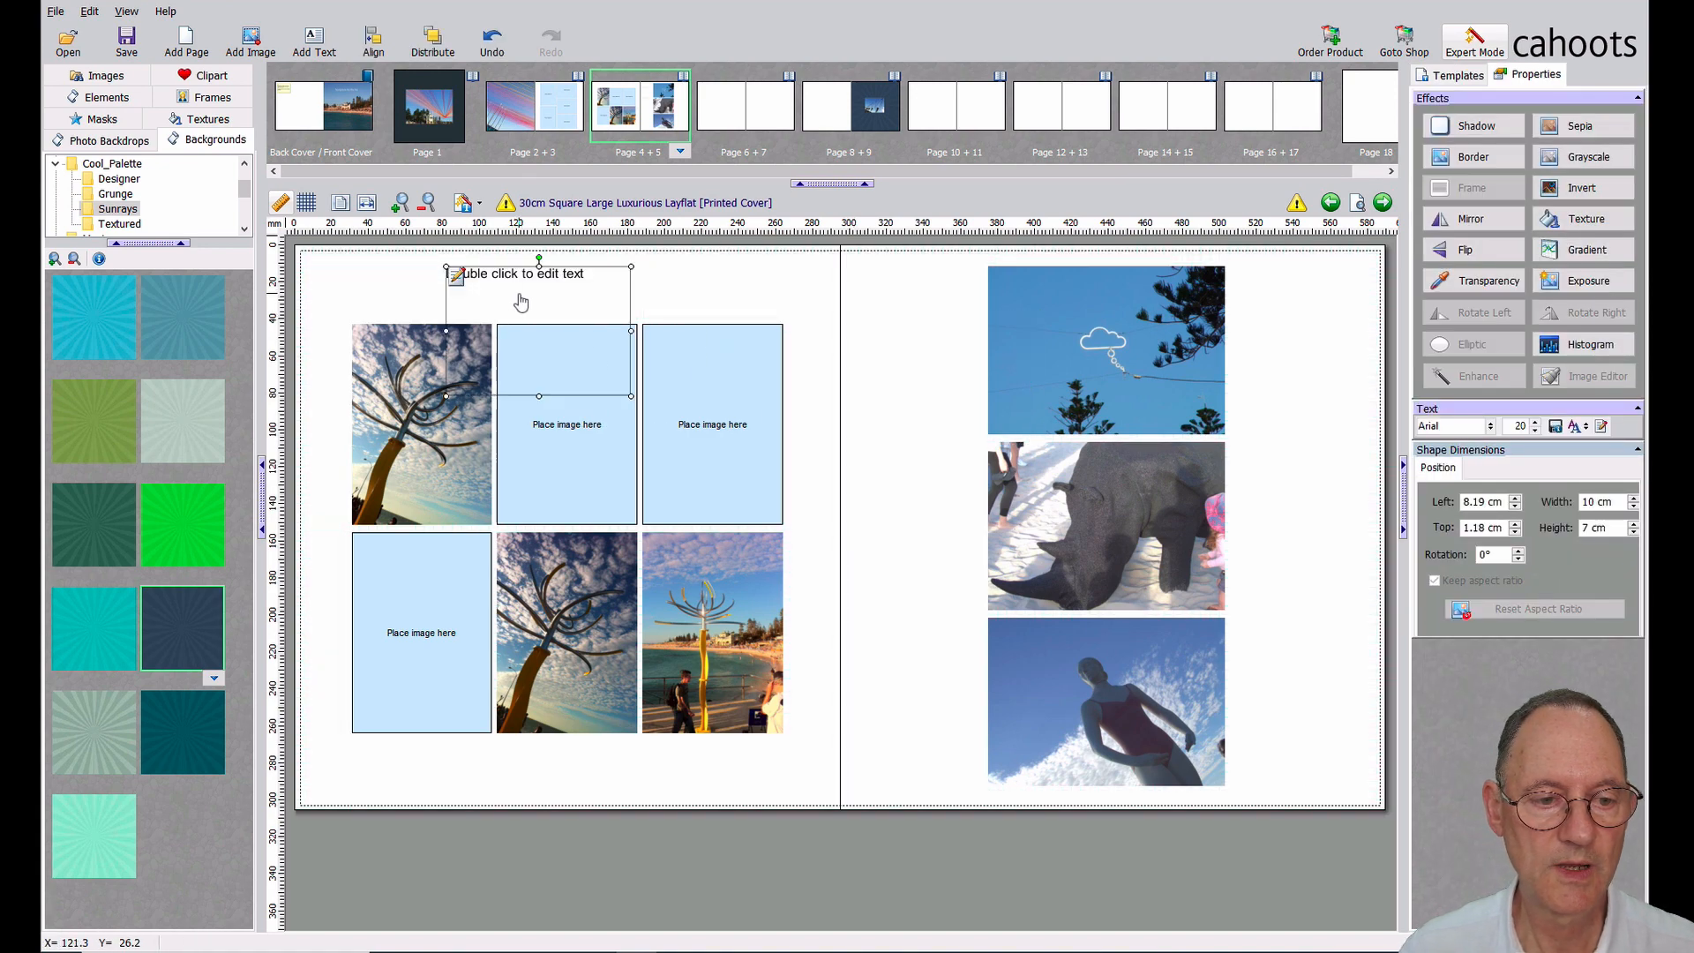
{"action": "double_click", "coordinate": [522, 301]}
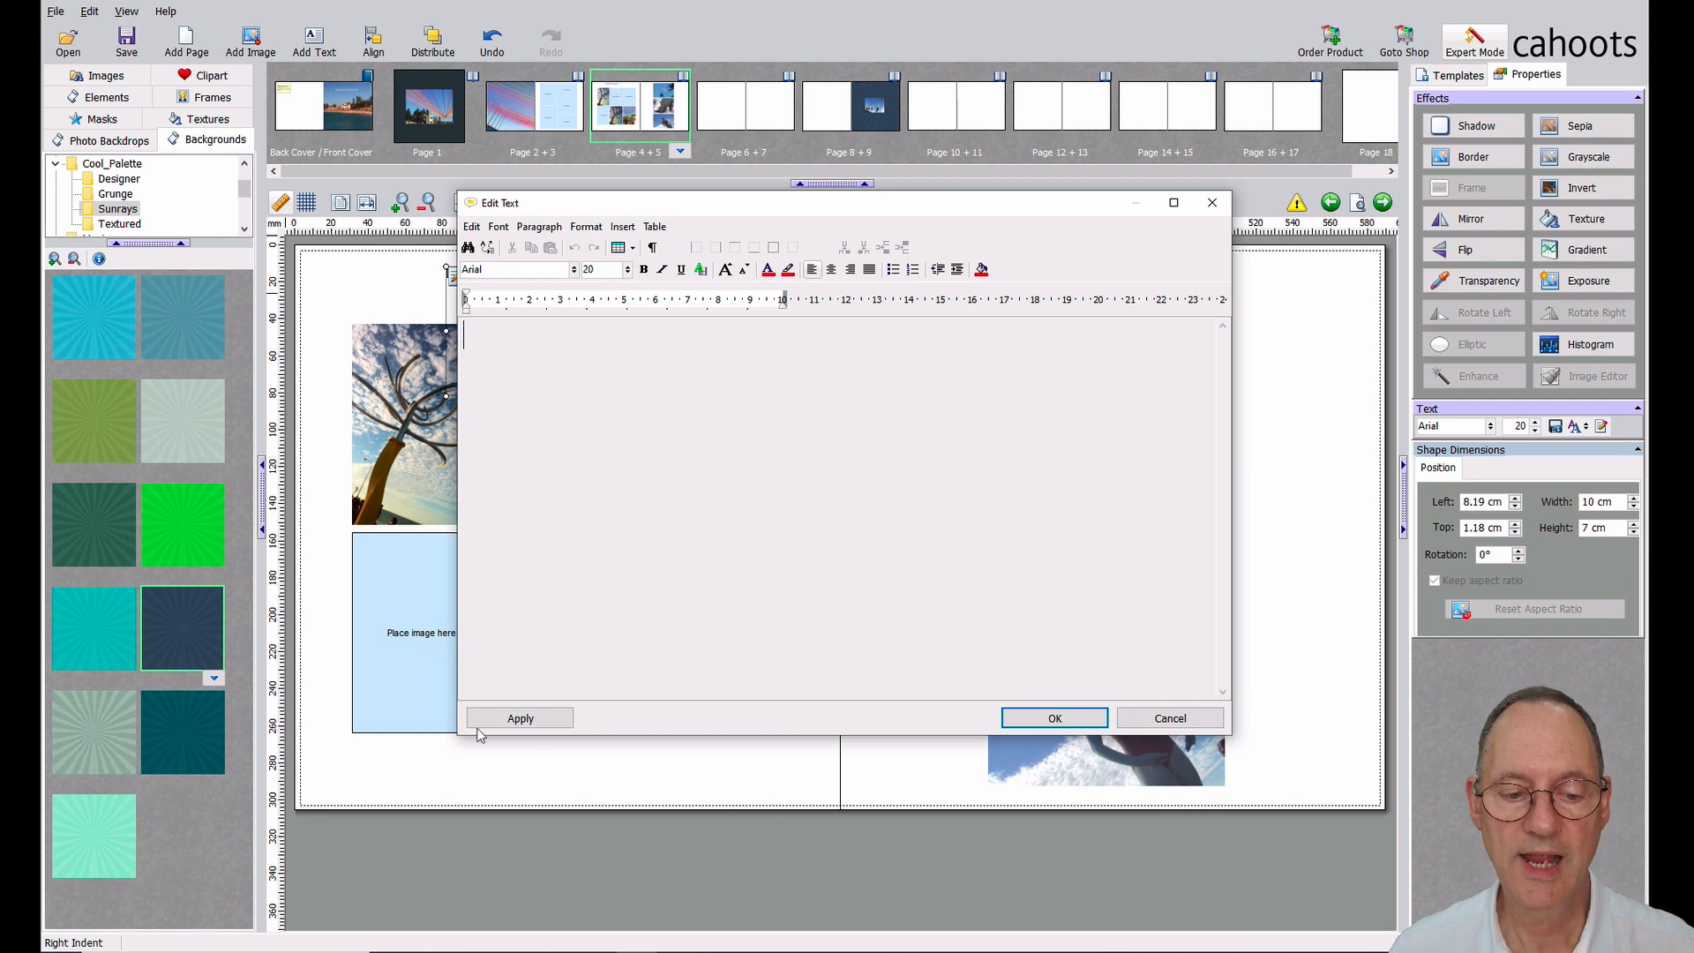
{"action": "left_click", "coordinate": [1055, 719]}
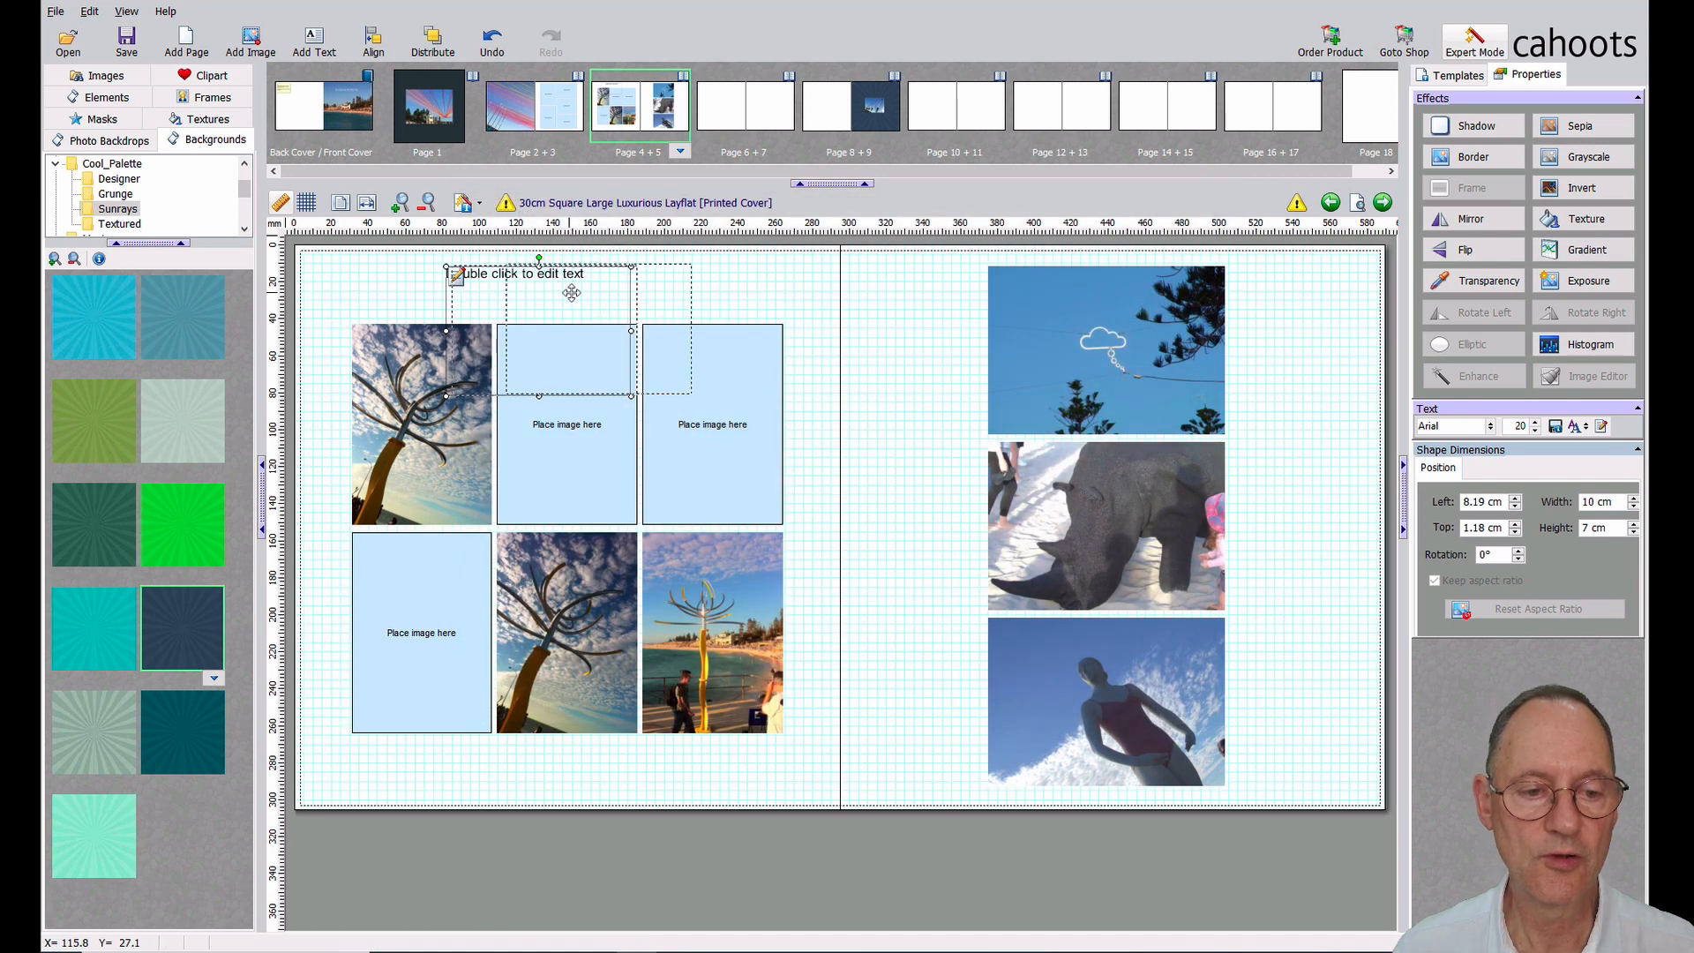
Move the text box below the left page's photo grid and resize it to about 23.44 cm wide and 2.29 cm high.
{"action": "left_click_drag", "start_coordinate": [572, 293], "coordinate": [411, 777]}
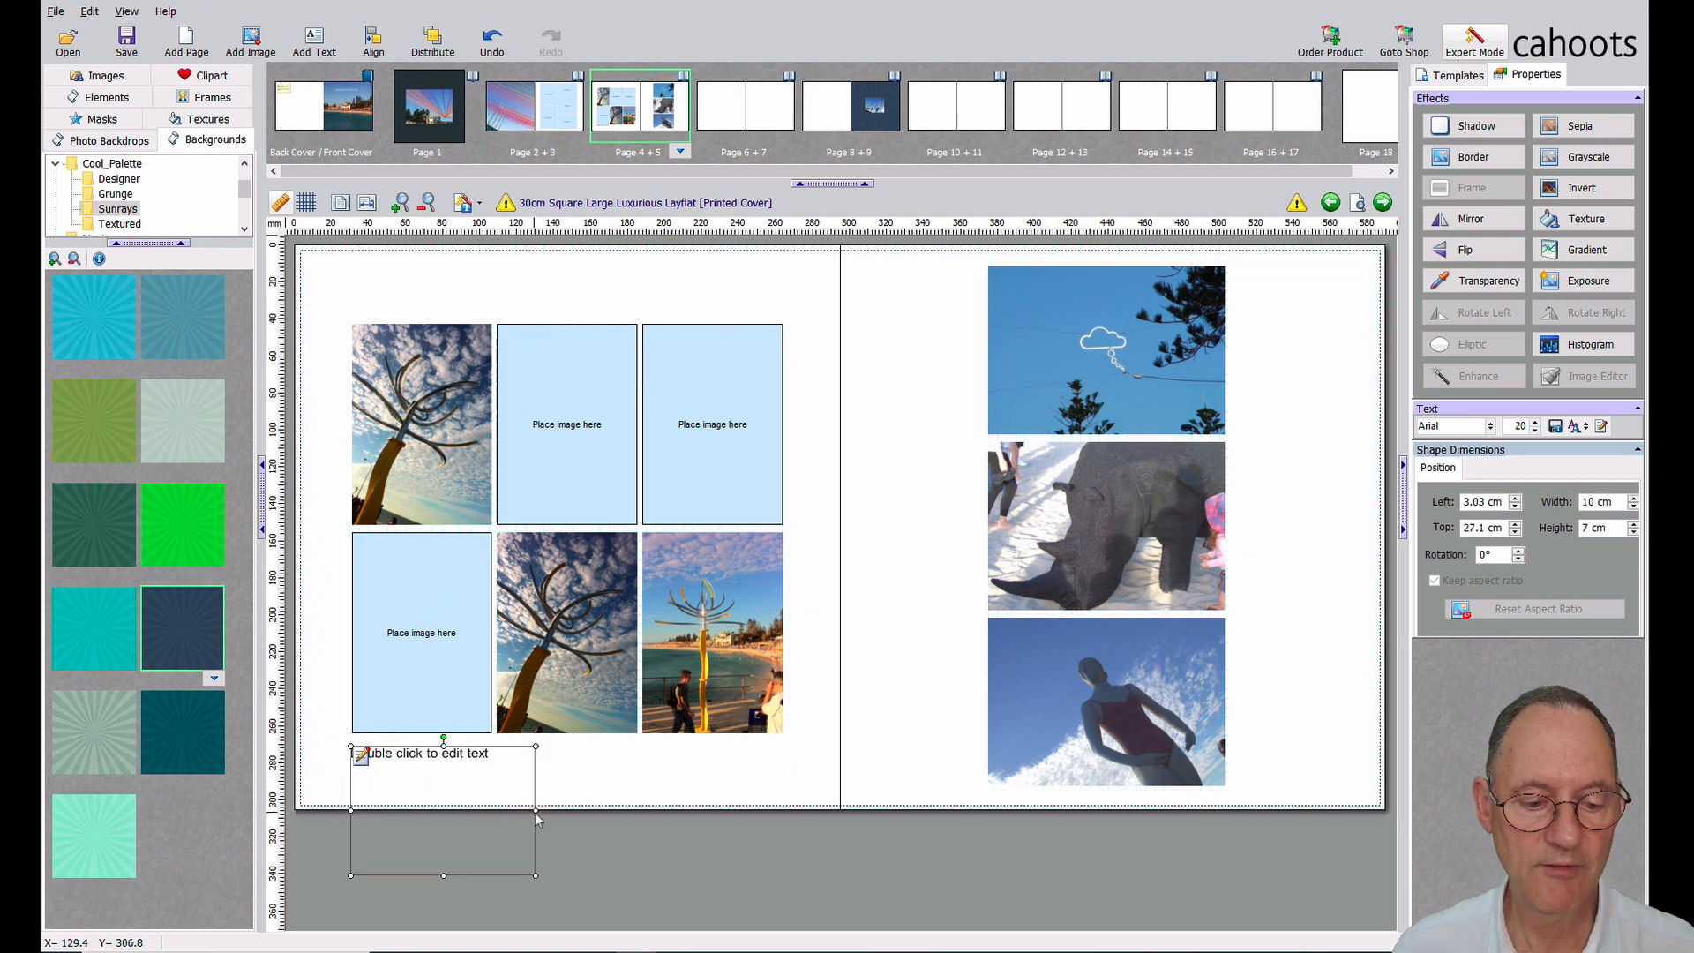
{"action": "left_click_drag", "start_coordinate": [536, 810], "coordinate": [783, 781]}
{"action": "left_click_drag", "start_coordinate": [567, 876], "coordinate": [567, 788]}
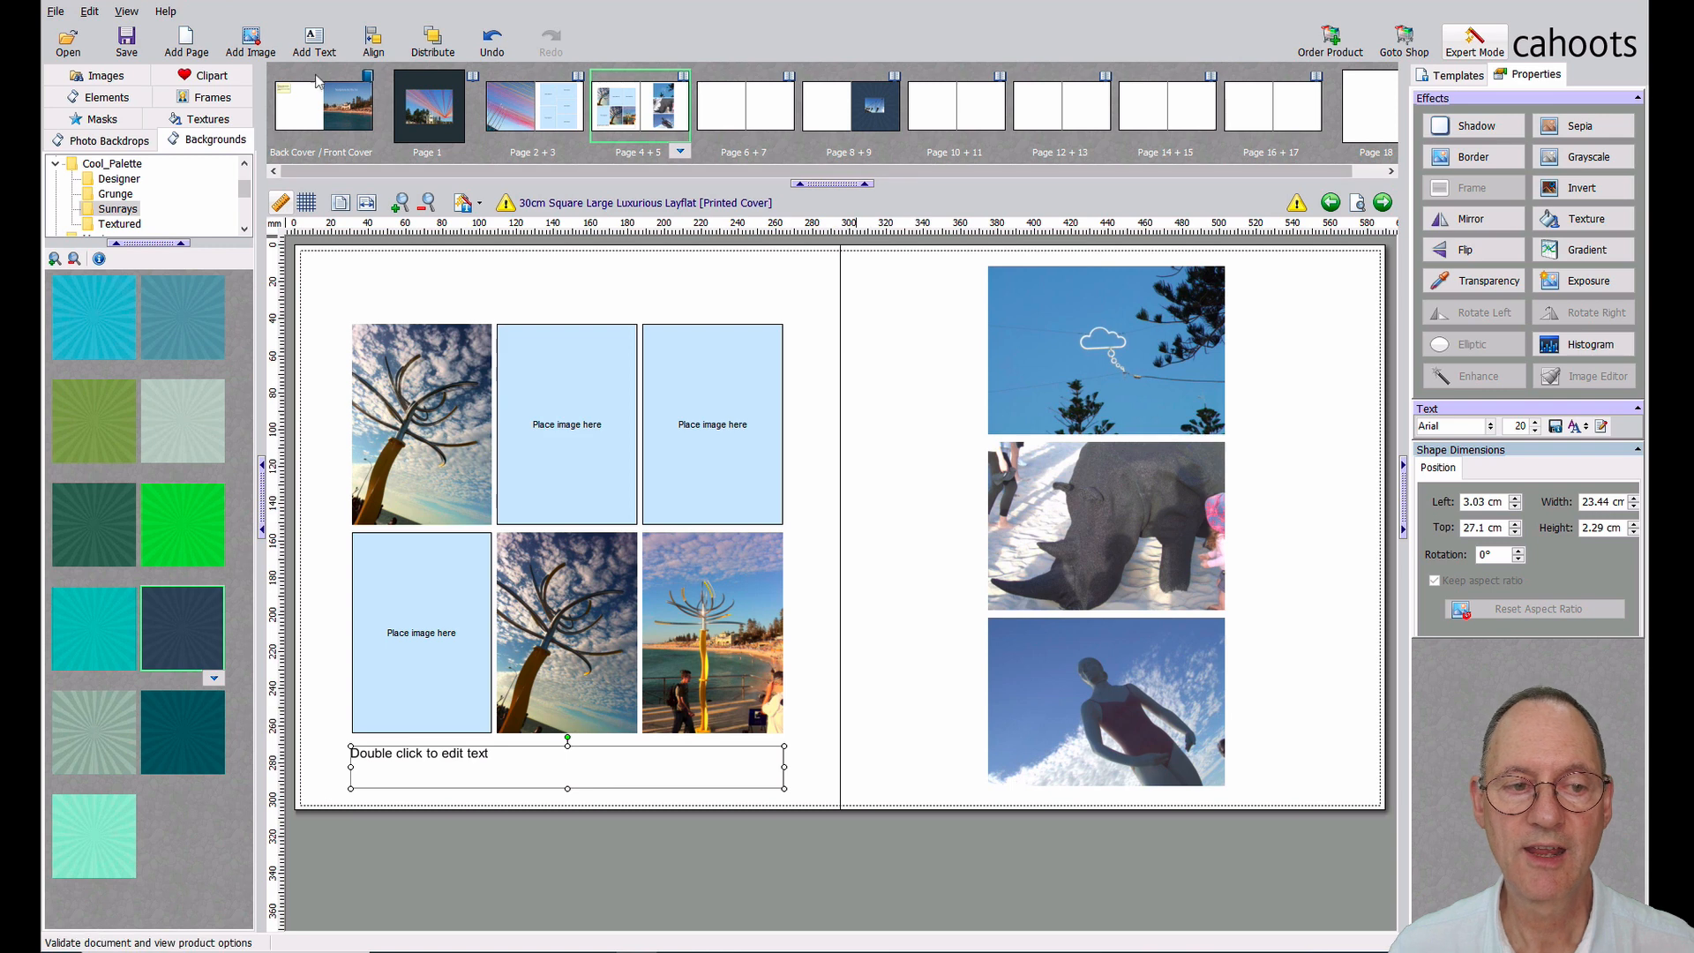
Preview the back and front cover, check the title text on it, and return to the editing layout.
{"action": "left_click", "coordinate": [349, 119]}
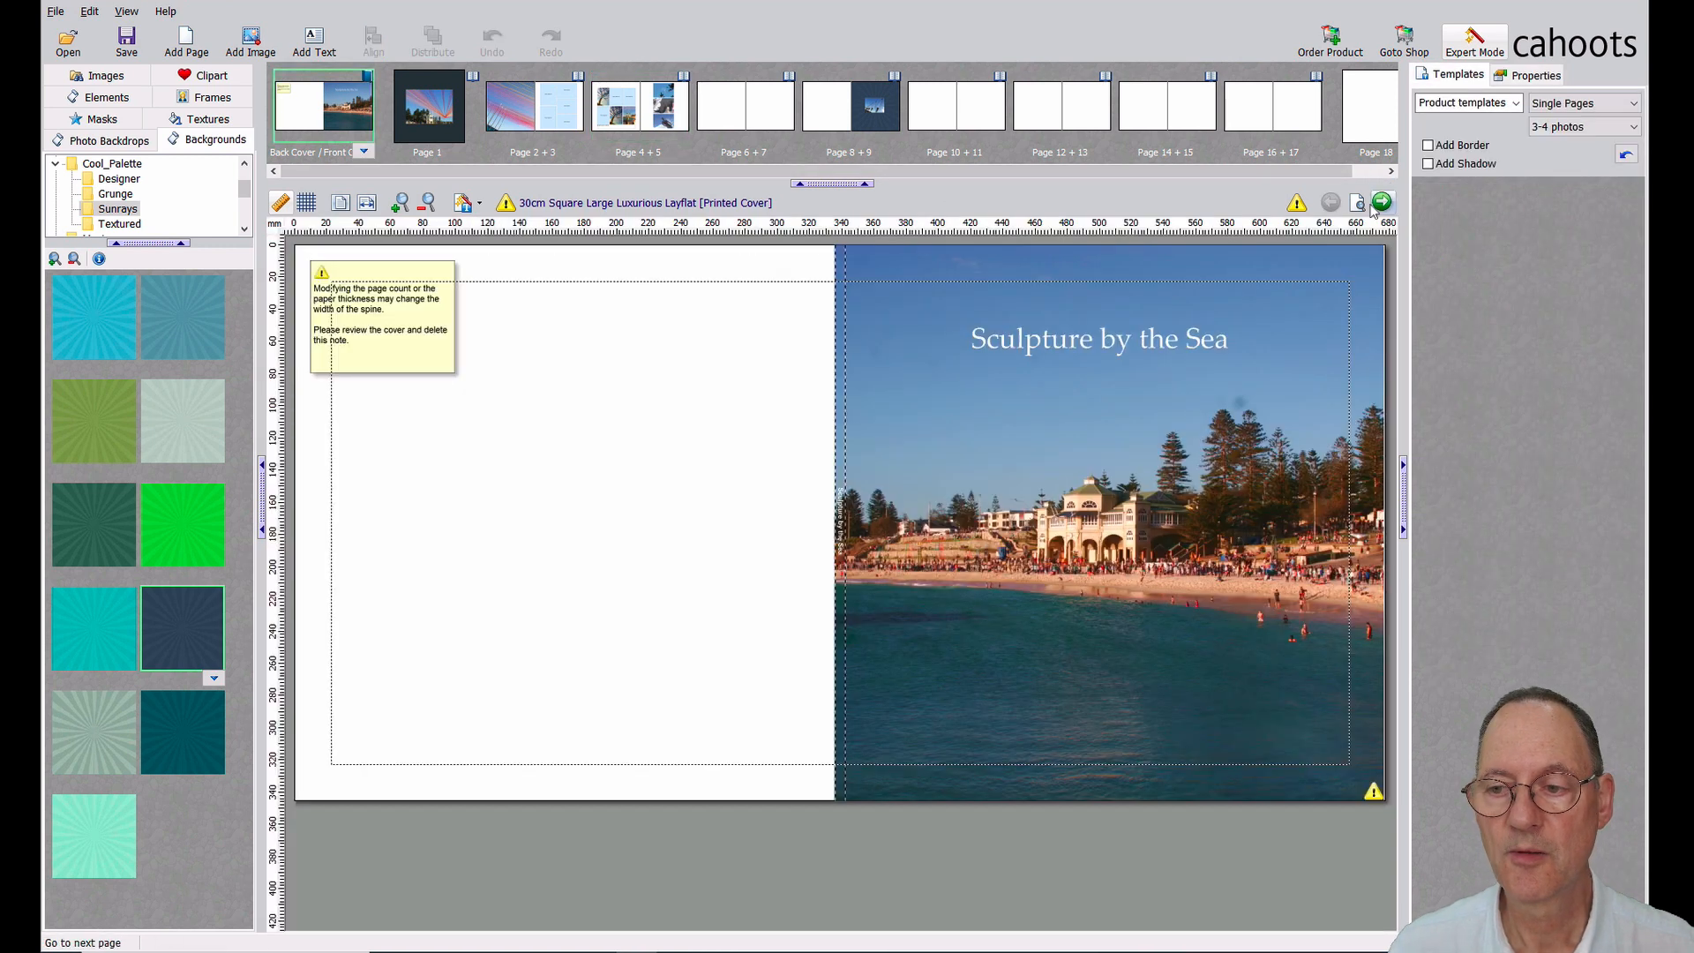
{"action": "left_click", "coordinate": [1357, 203]}
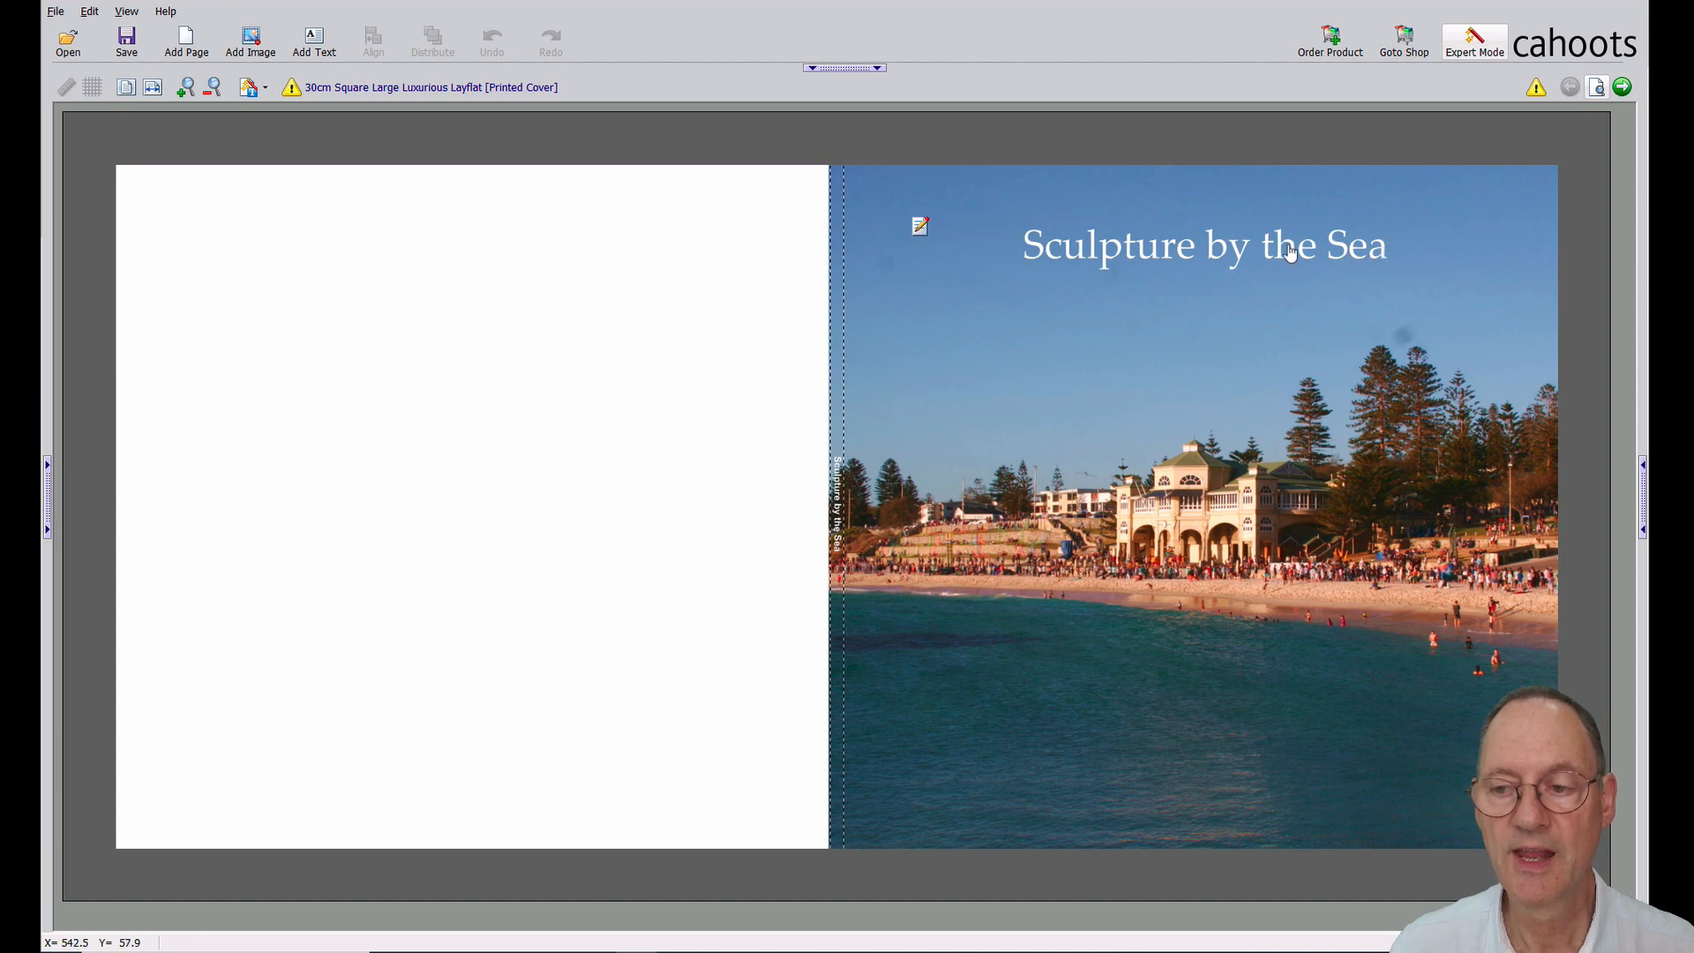
{"action": "left_click", "coordinate": [1217, 250]}
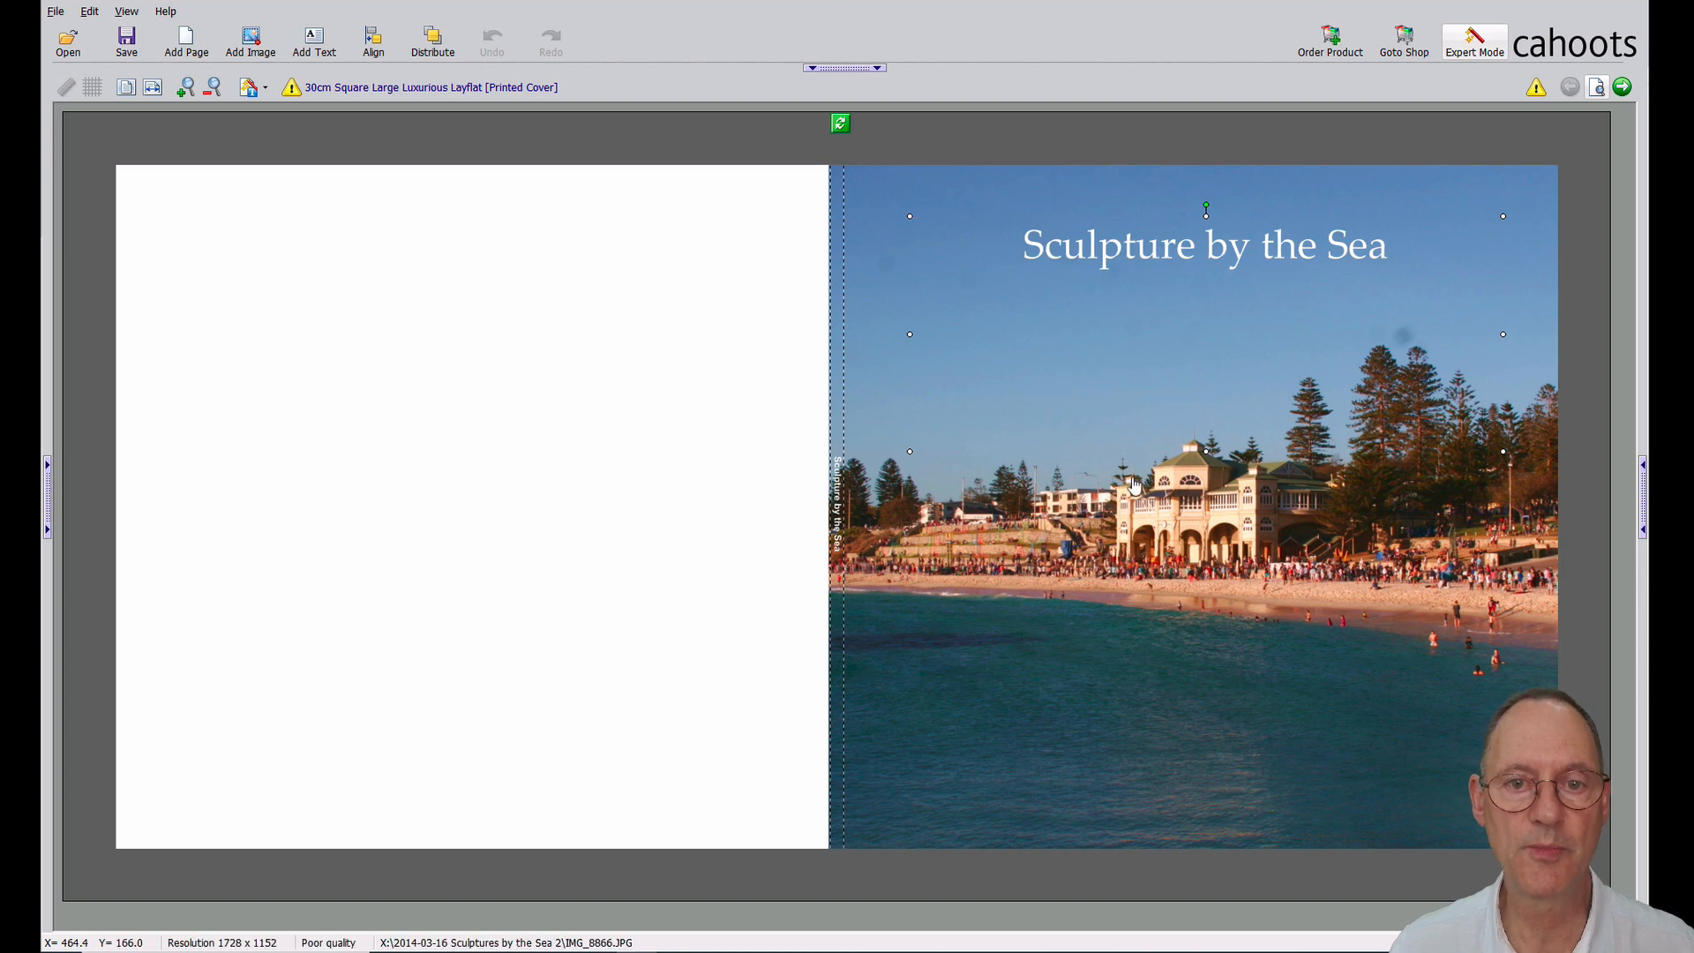
{"action": "left_click", "coordinate": [1597, 87]}
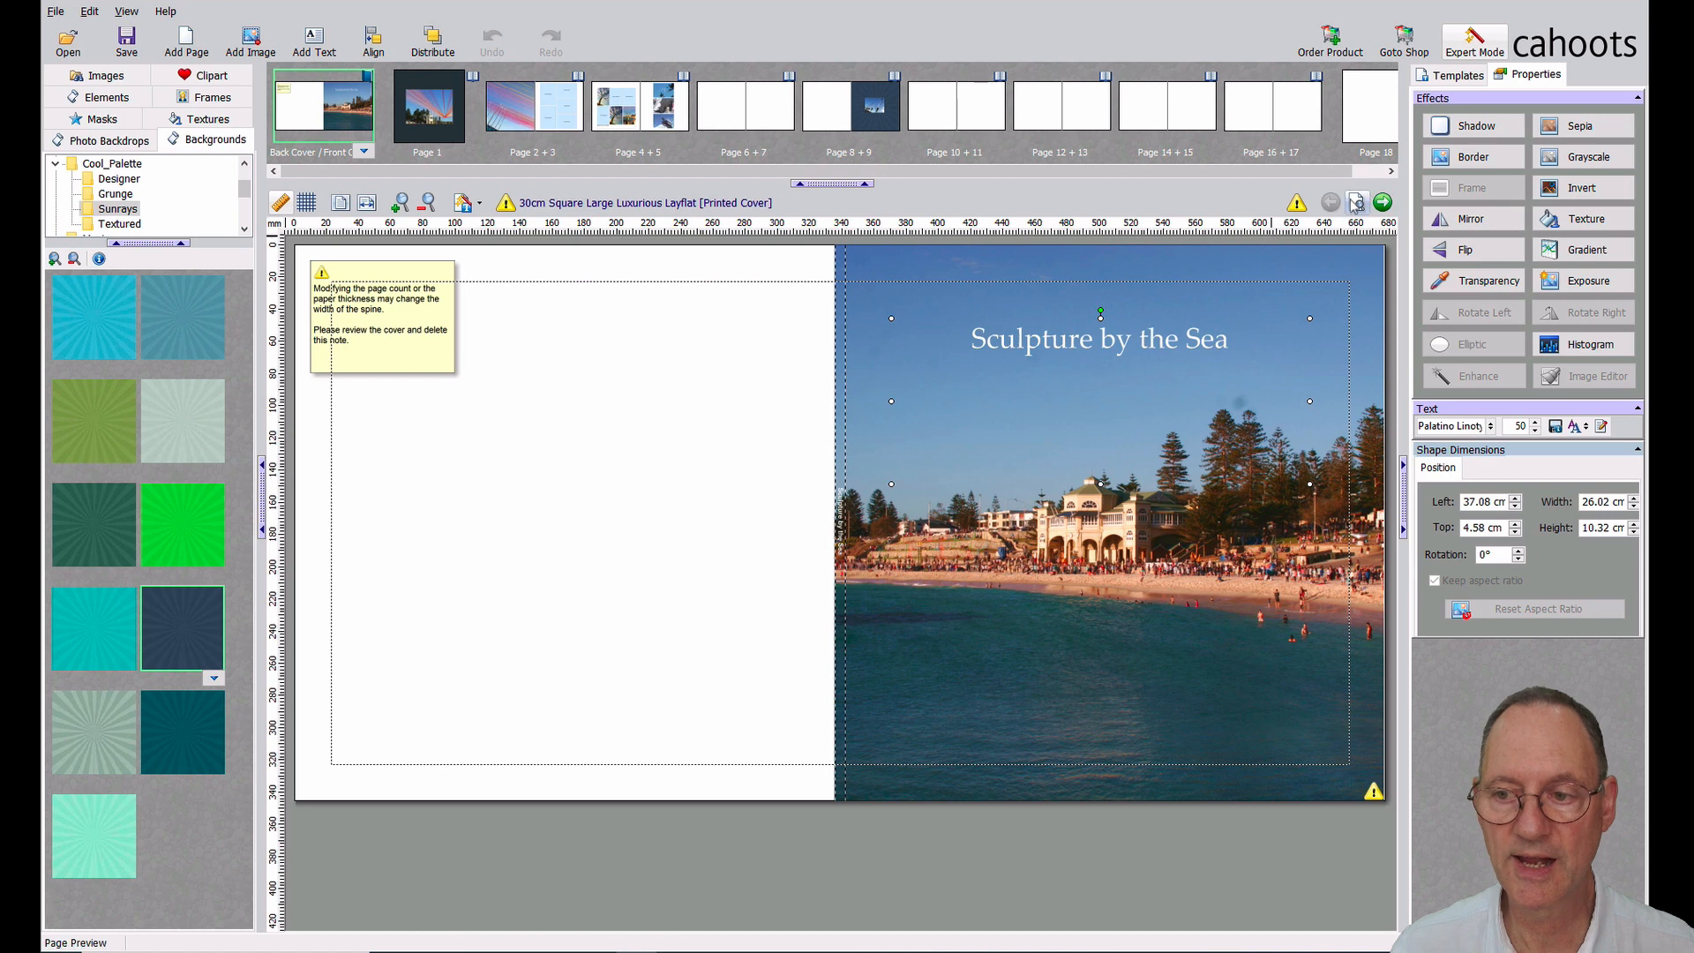